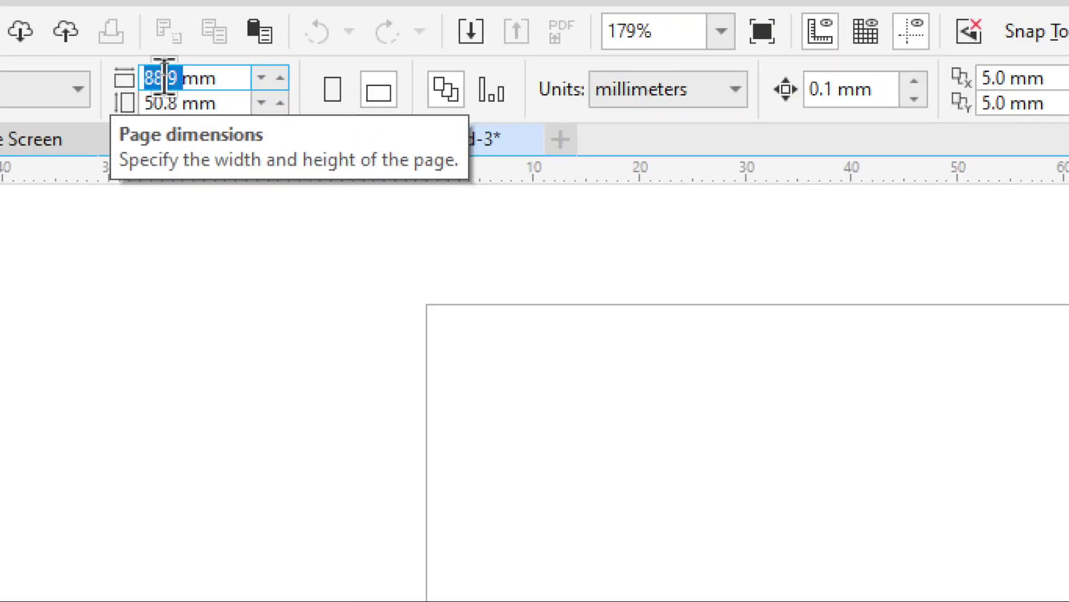
- Set the page size to 55 mm wide by 88 mm high and fit the whole page in view
text(55)
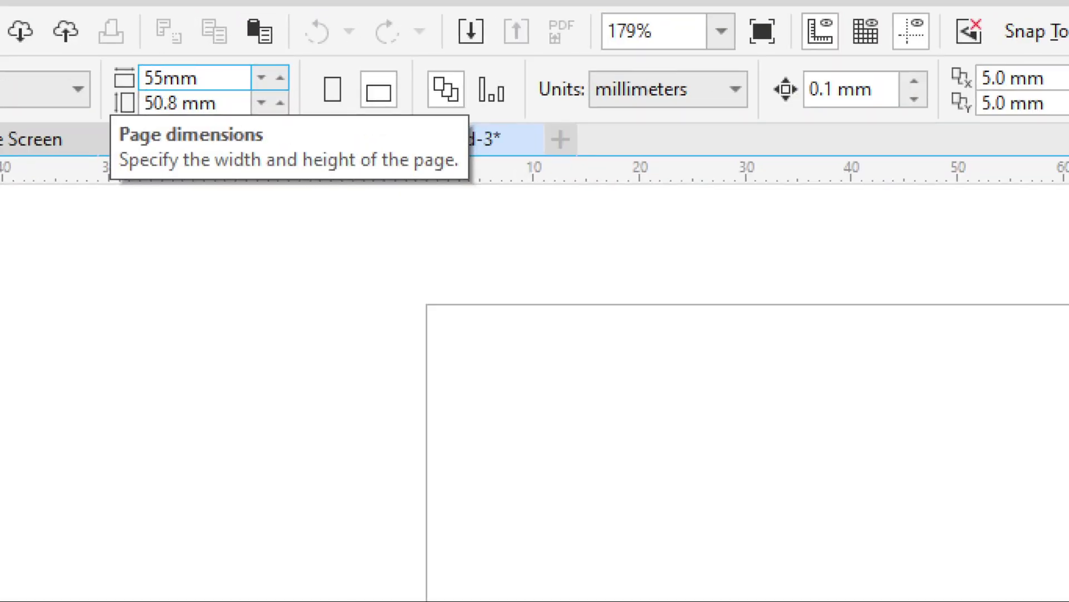
key(Tab)
text(88)
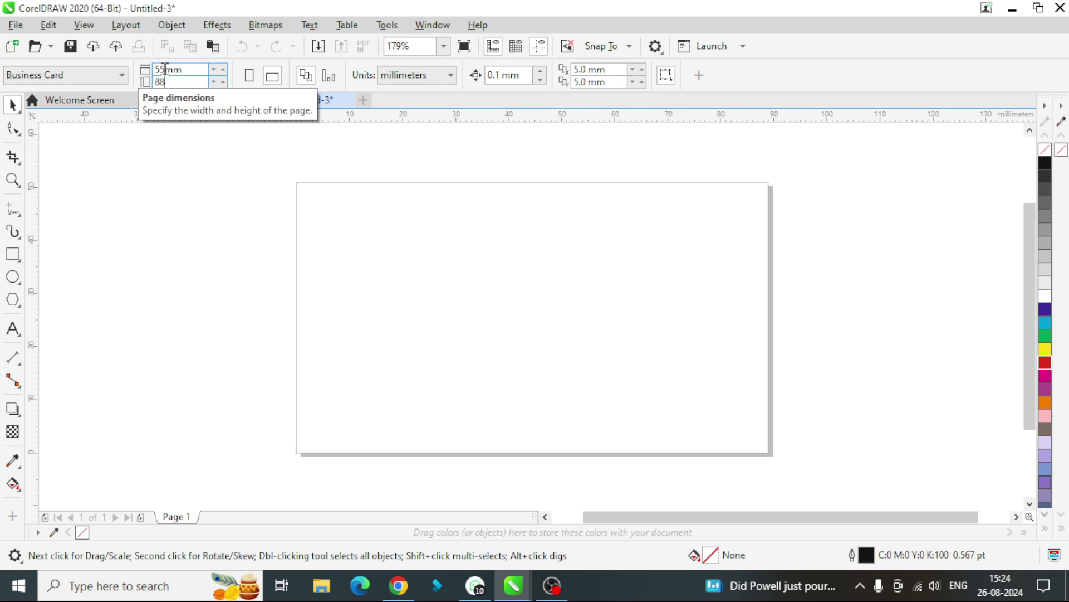
key(Return)
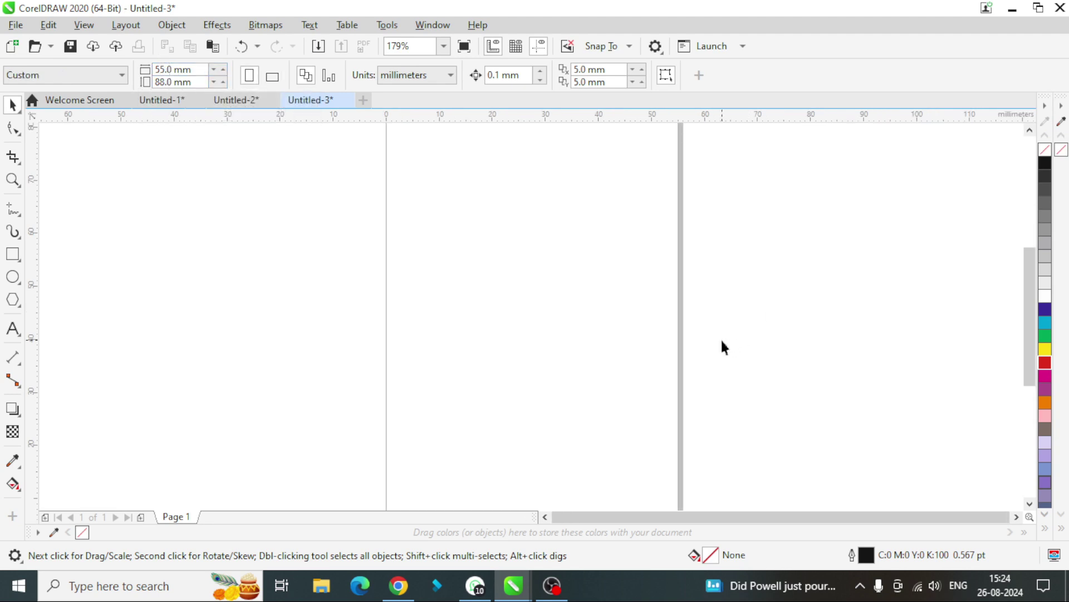
key(shift+F4)
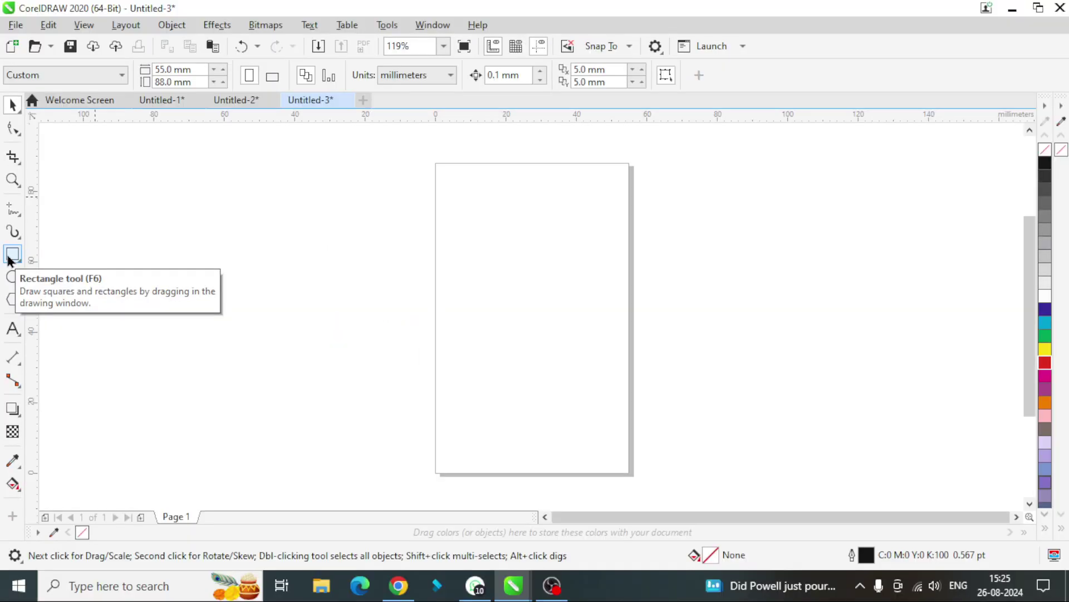
- Create a page-sized rectangle and make a smaller copy scaled about its centre to about 50.4 by 80.7 mm
double_click(9, 258)
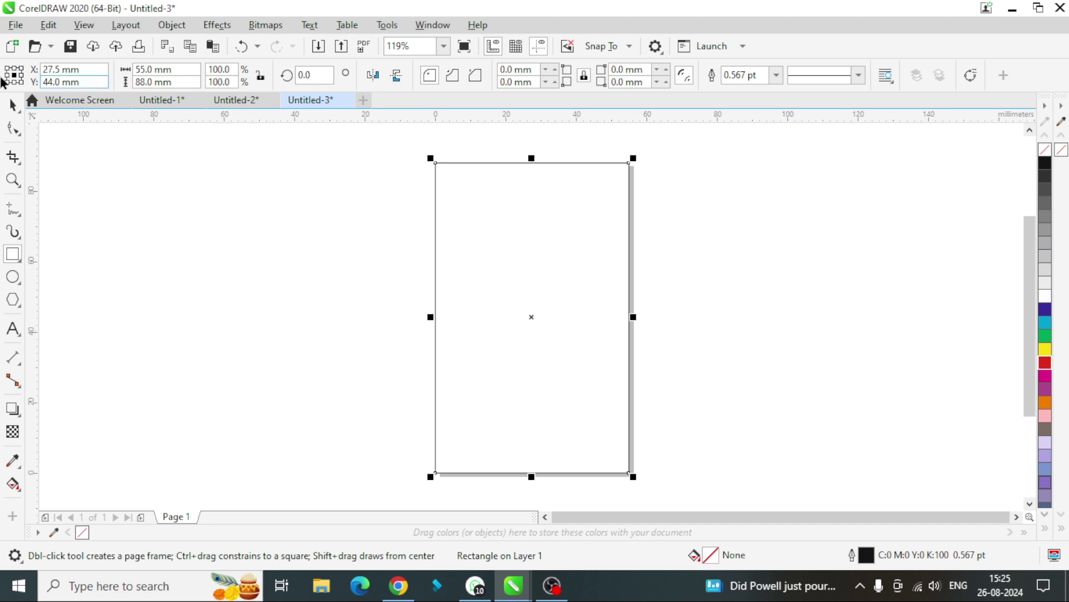
key(space)
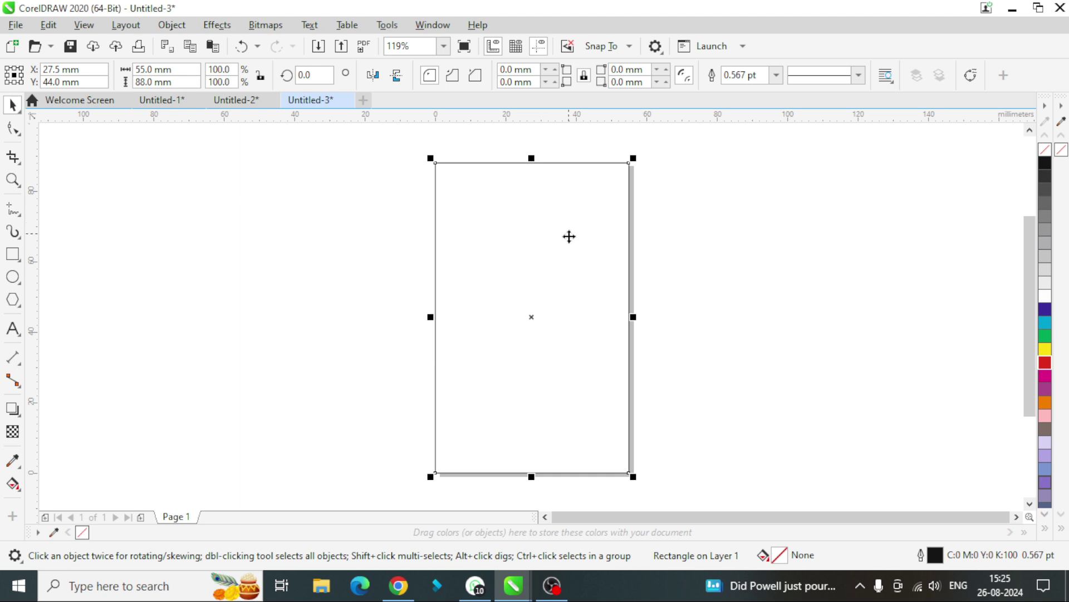
drag(634, 155, 627, 178)
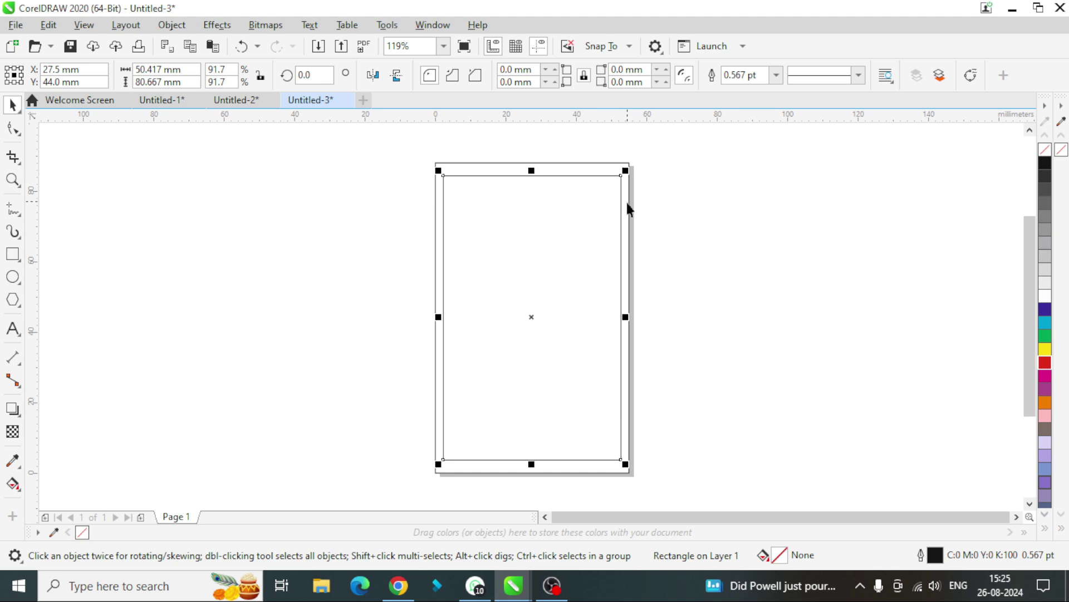
- Set the inner rectangle's size to 51 mm wide by 84 mm high and deselect it
double_click(141, 68)
text(51)
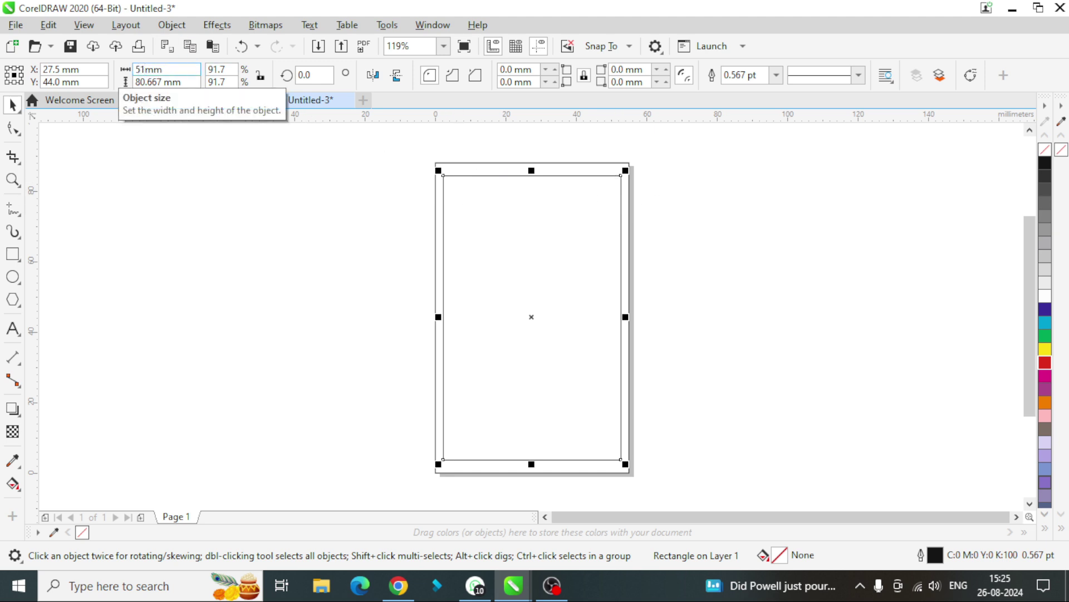
key(Tab)
text(84)
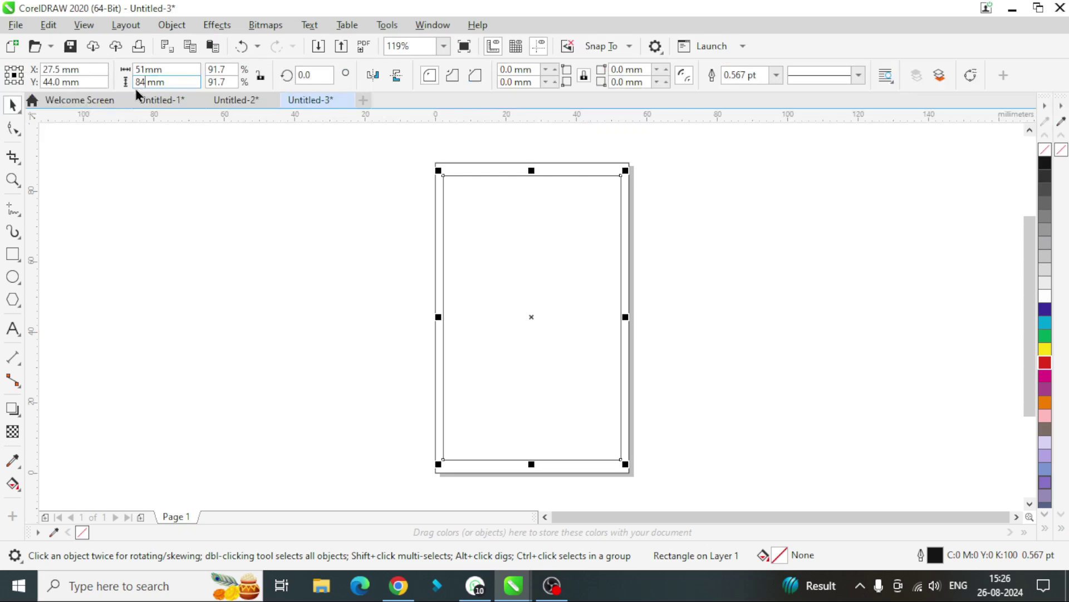
key(Return)
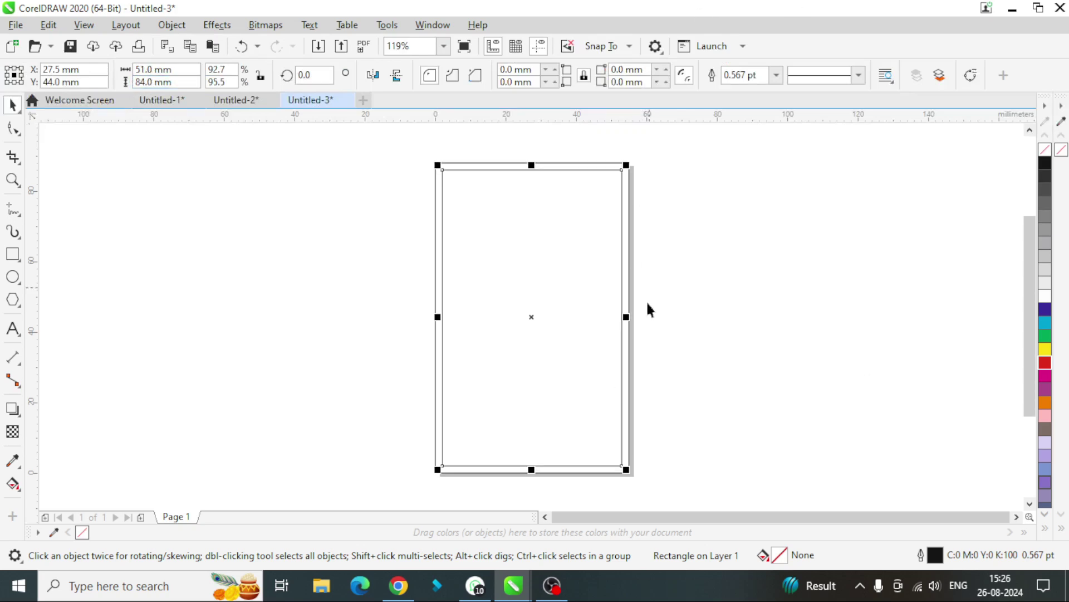
click(749, 265)
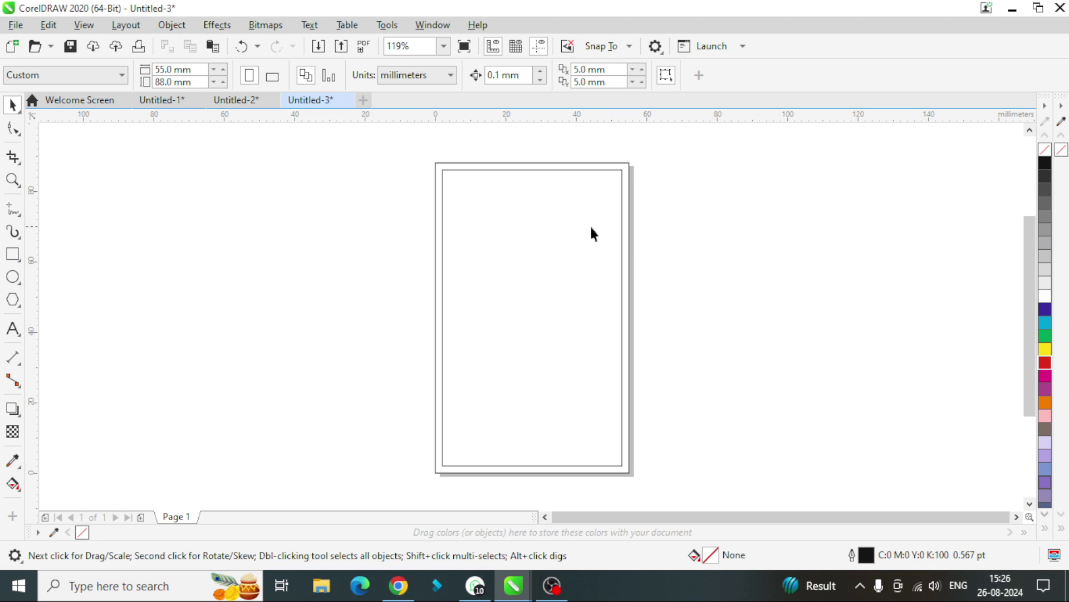
- Make a copy of the inner rectangle shortened from its bottom edge to about 24 mm high, keeping its top edge in place
click(518, 210)
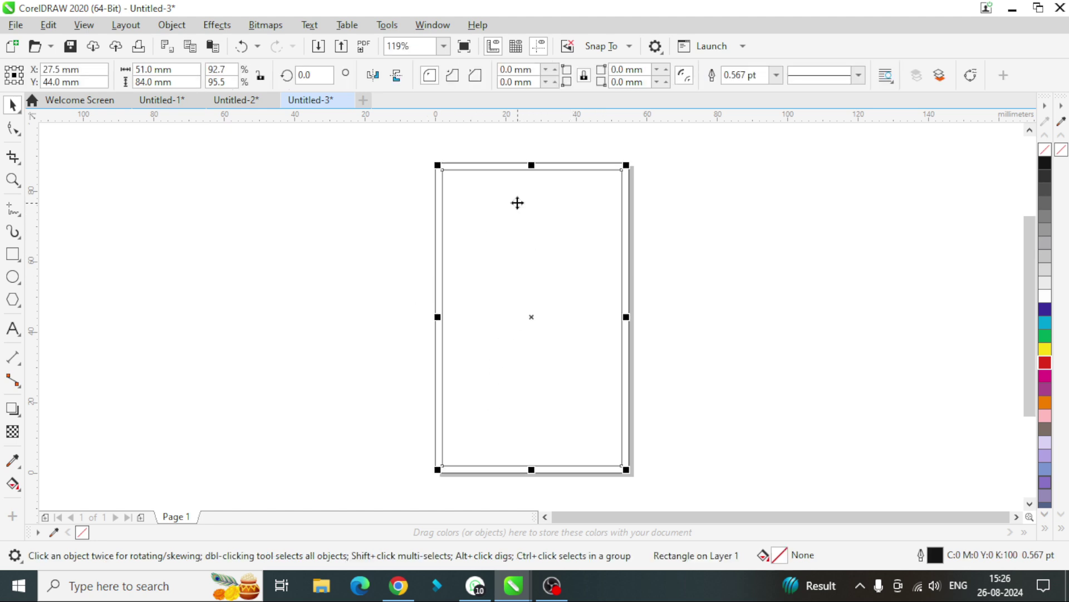
scroll(517, 215, up, 1)
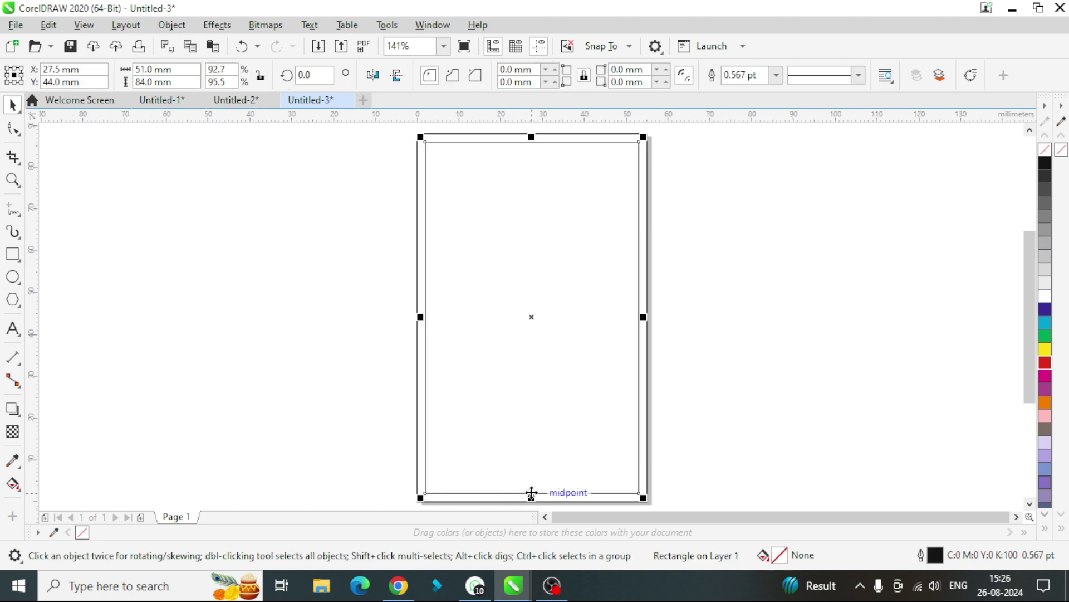
drag(532, 497, 531, 249)
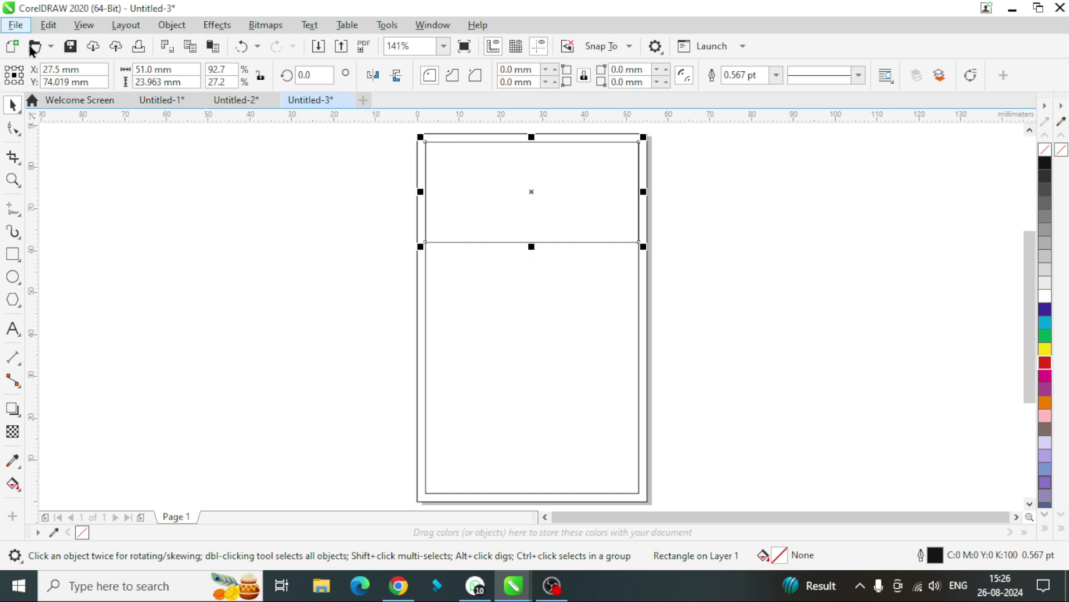
- Convert the short upper rectangle to curves and change its bottom edge from a line to a curve segment
click(12, 132)
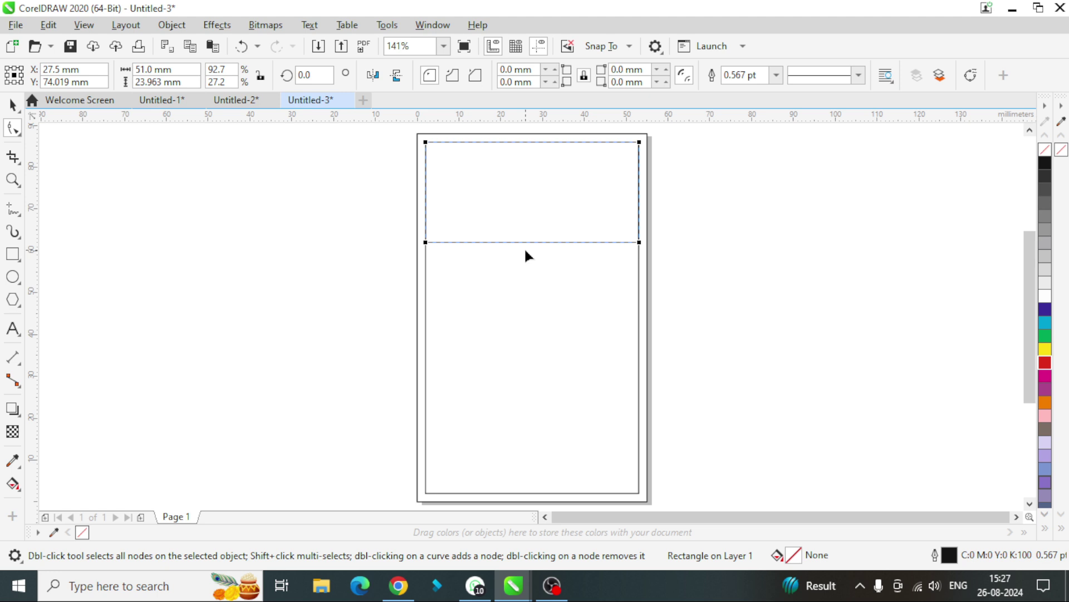
key(ctrl+q)
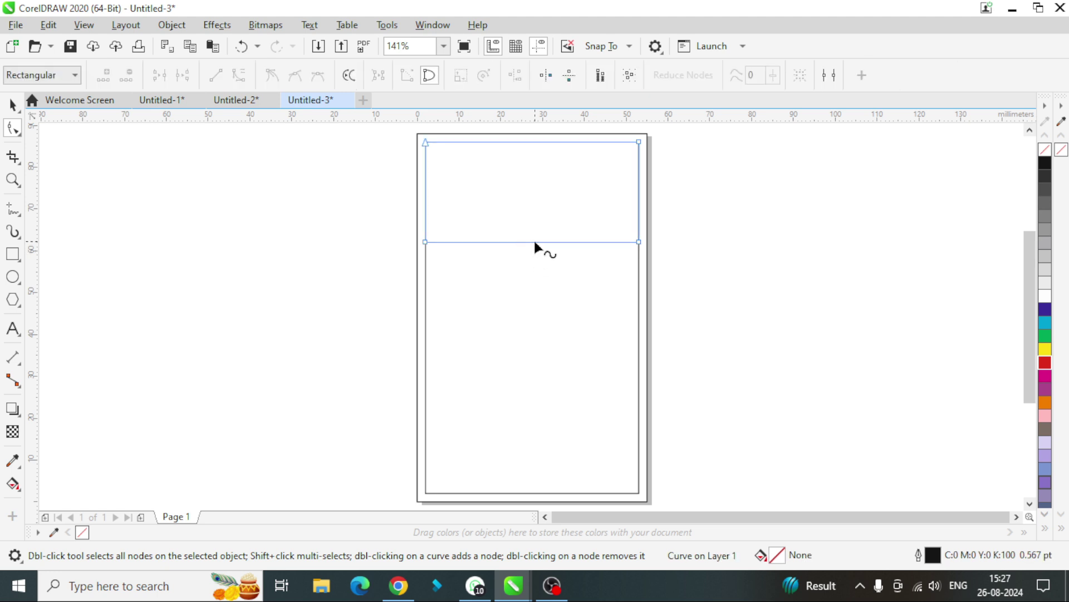
click(531, 243)
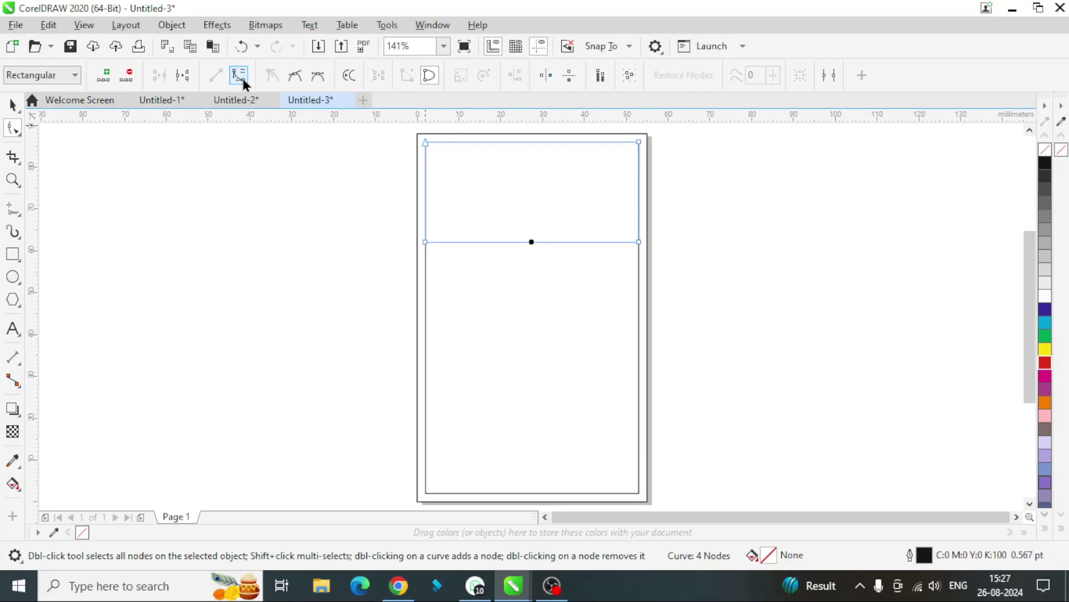
click(239, 75)
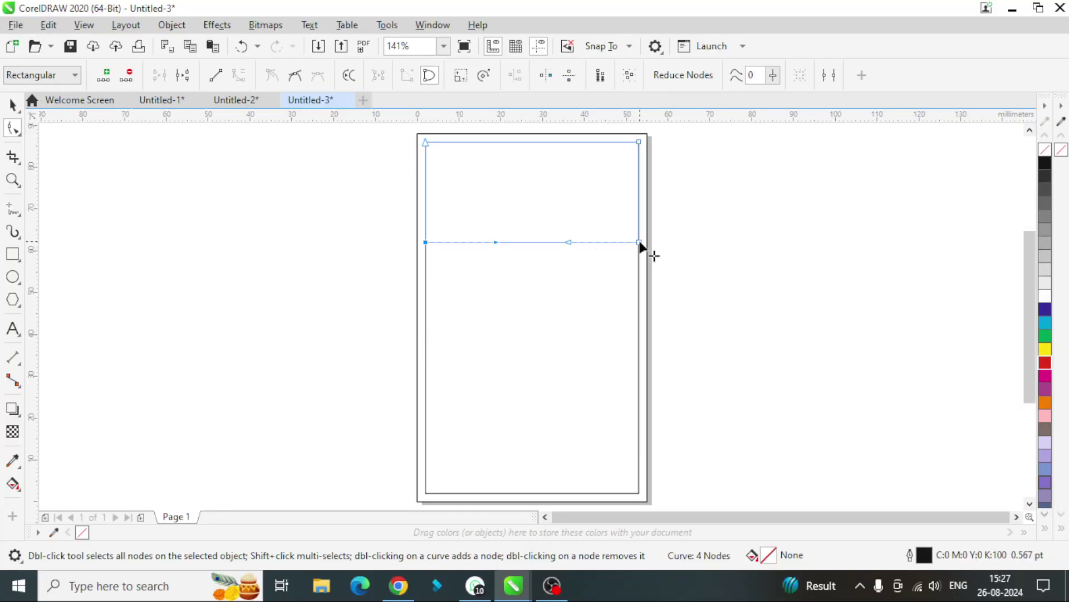
- Shape the bottom edge into an S-wave rising at the left and dipping at the right, making the shape about 27.4 mm high
drag(639, 242, 639, 271)
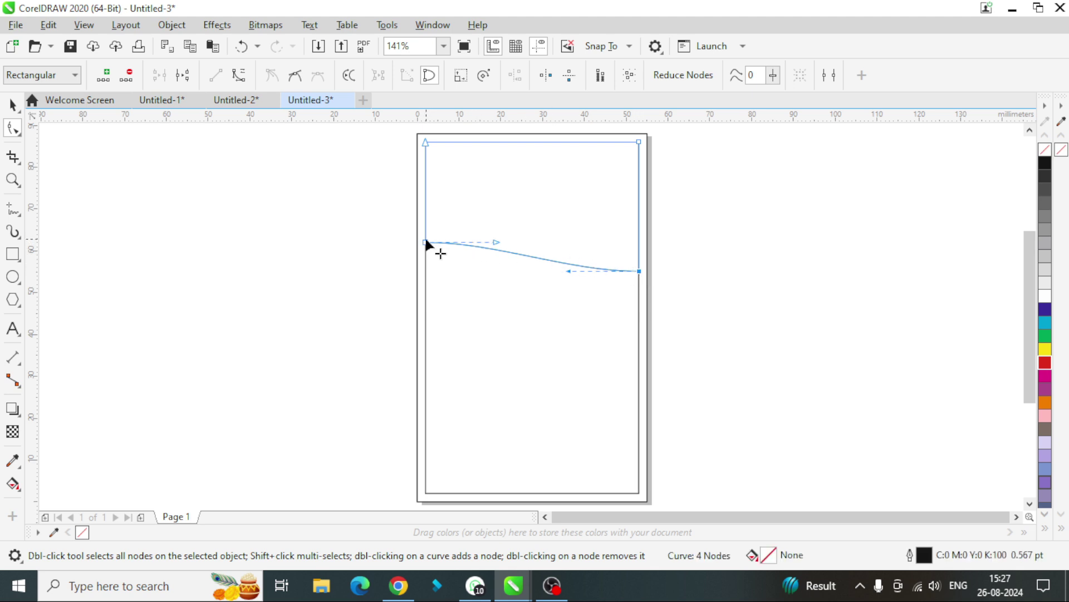
drag(426, 242, 426, 234)
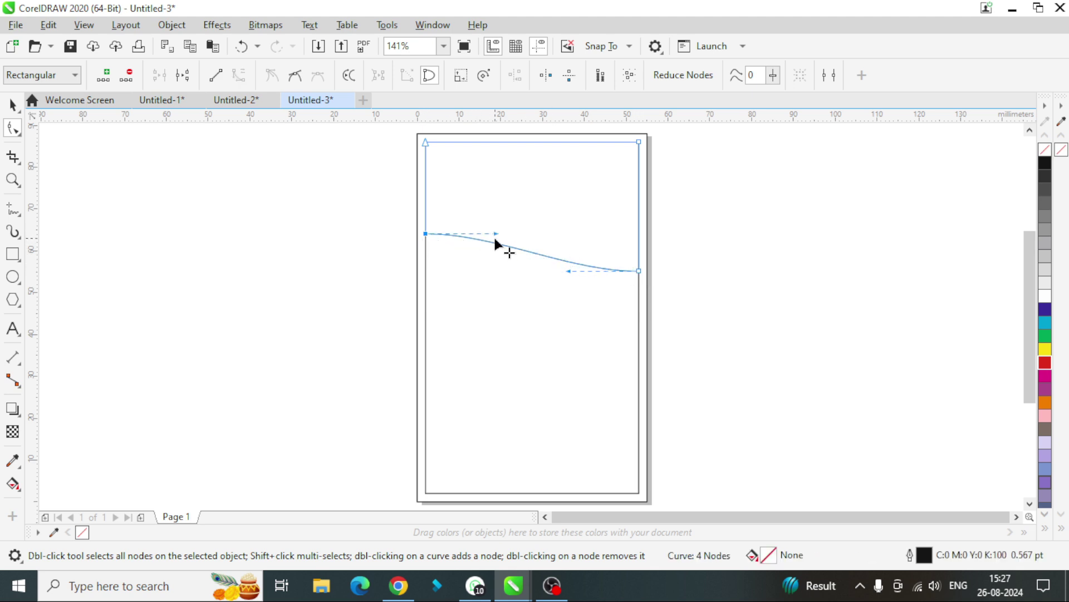
drag(497, 233, 512, 152)
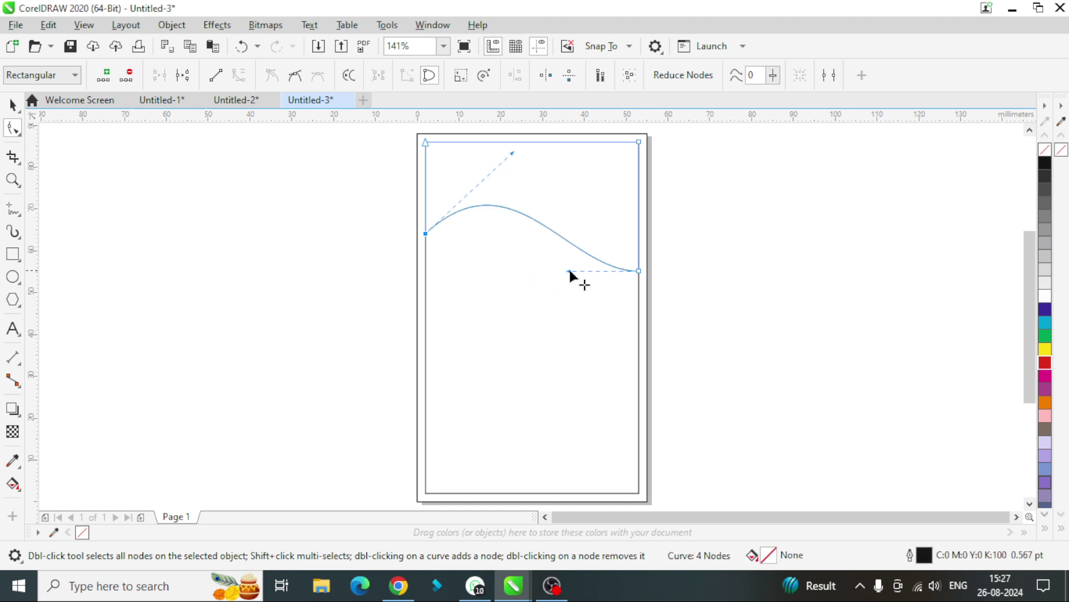
drag(568, 272, 584, 296)
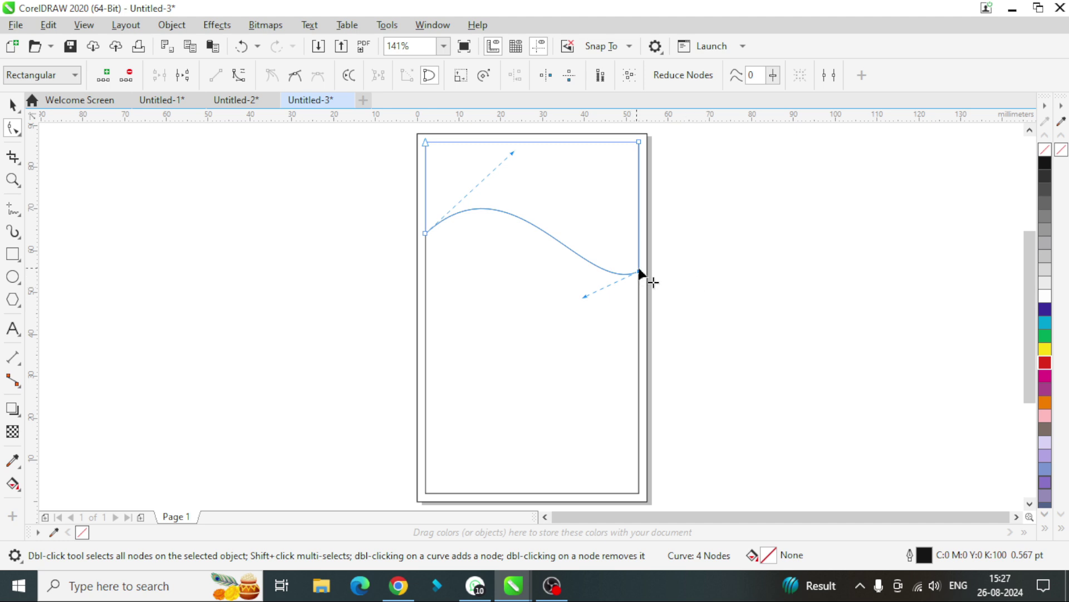
drag(640, 271, 640, 250)
drag(585, 275, 585, 284)
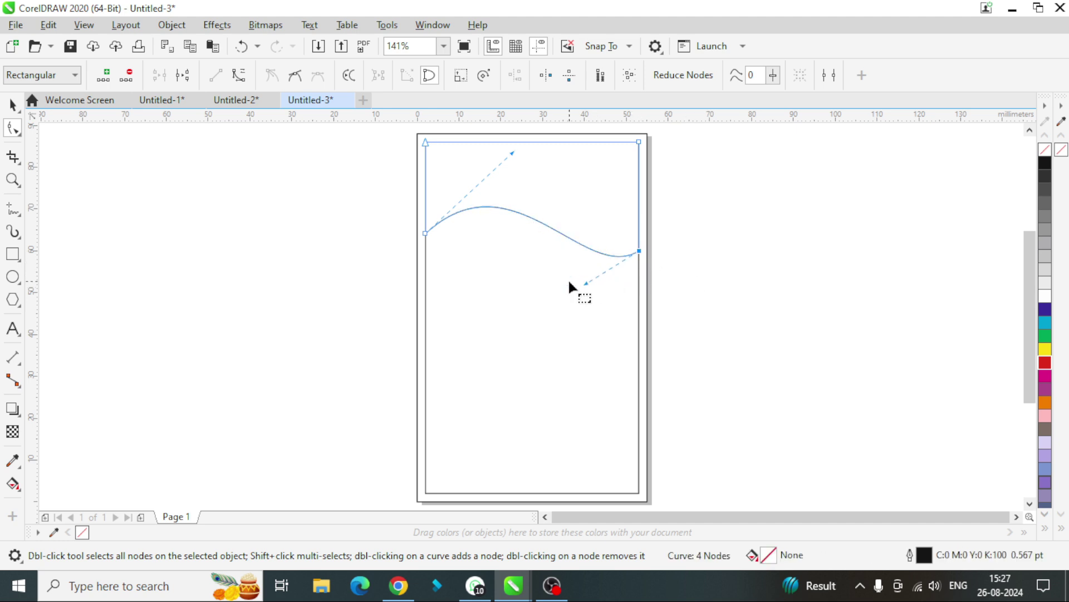
click(12, 105)
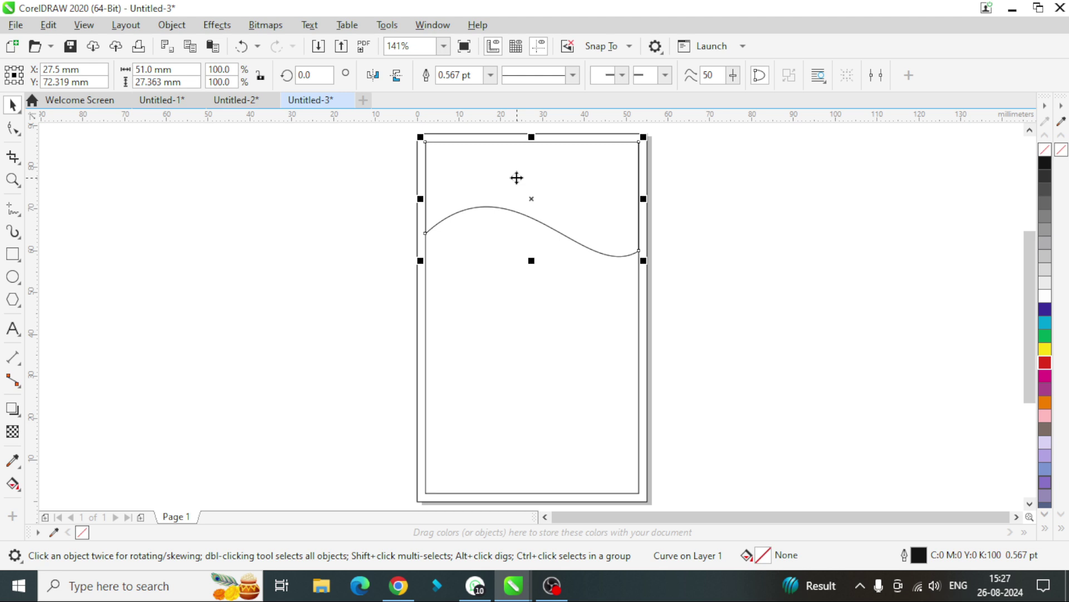
- Apply a slanted fountain fill from cyan at the top to white on the wave shape and remove its outline
key(g)
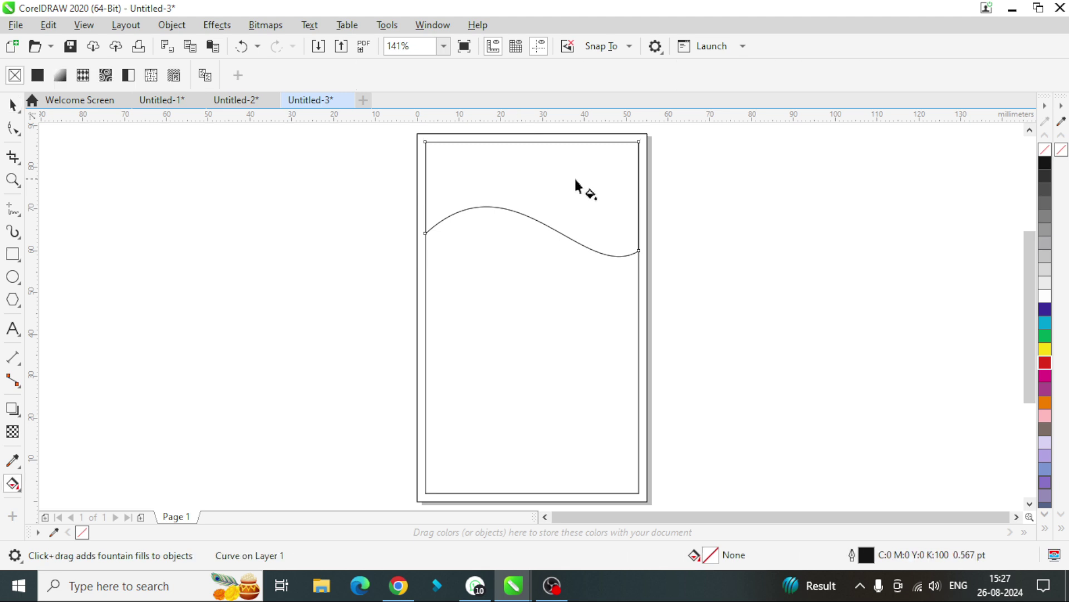
drag(531, 143, 527, 216)
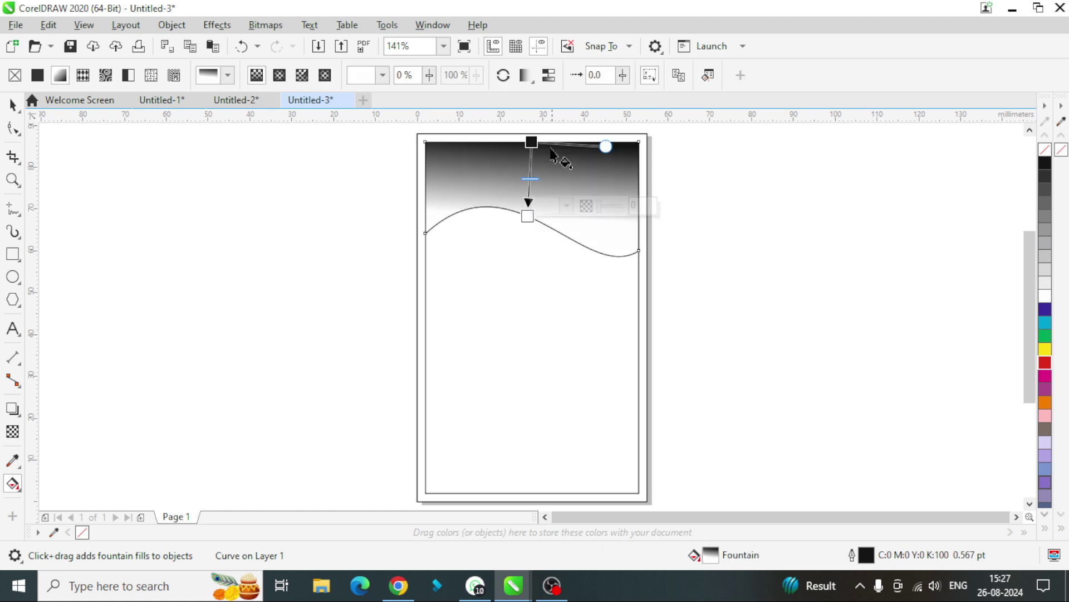
drag(531, 142, 524, 142)
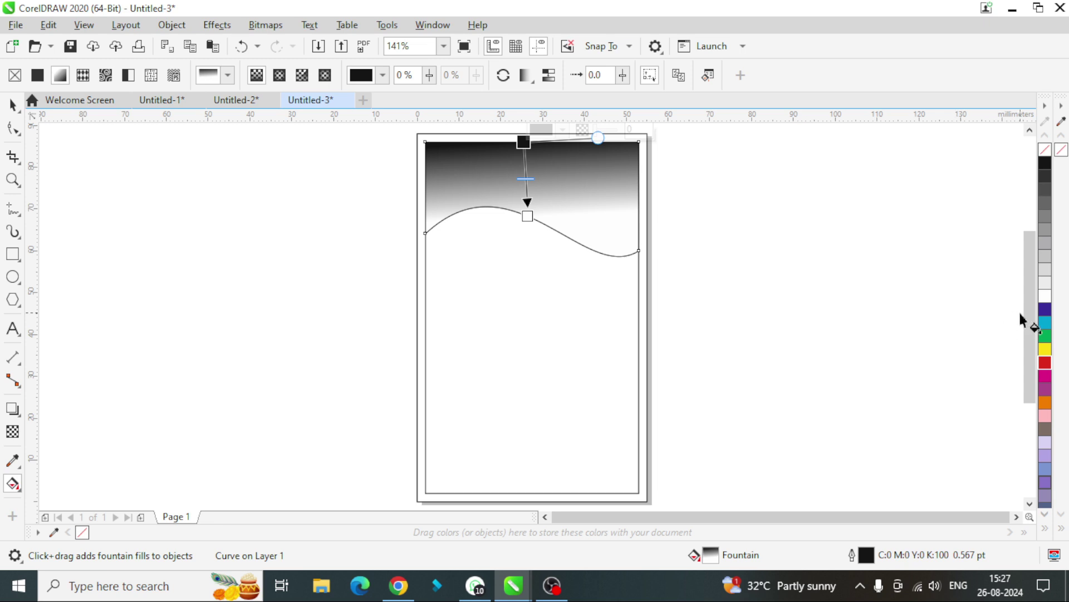
drag(1039, 323, 524, 142)
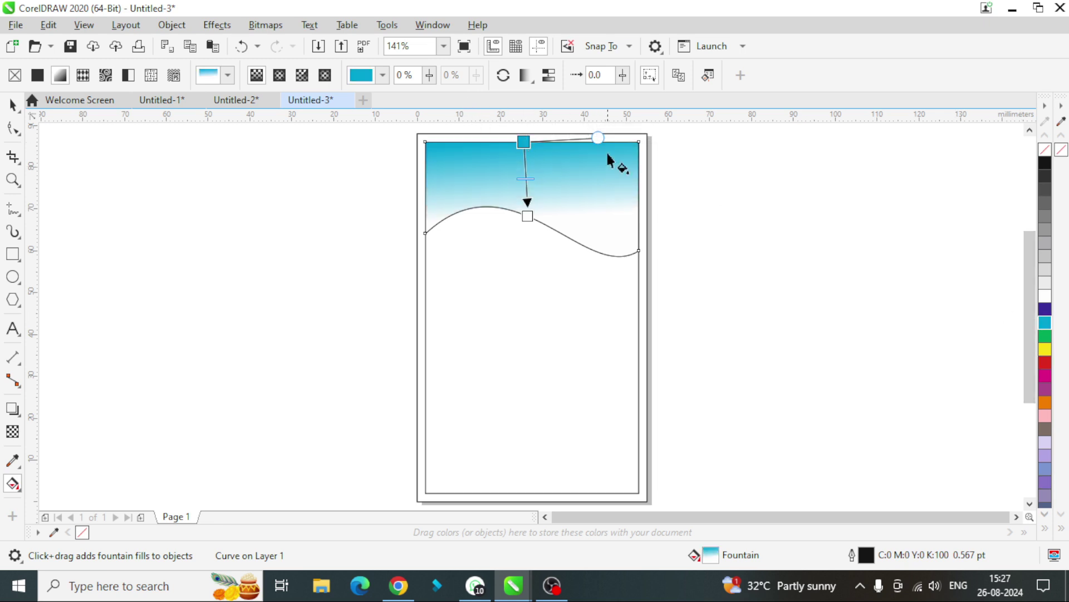
drag(600, 137, 619, 124)
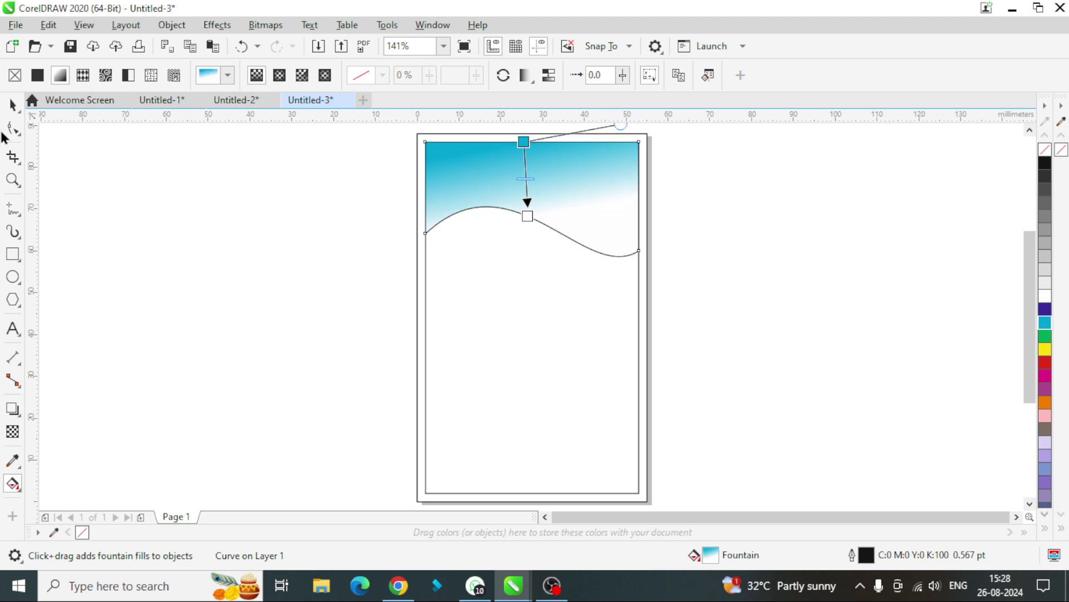
click(12, 105)
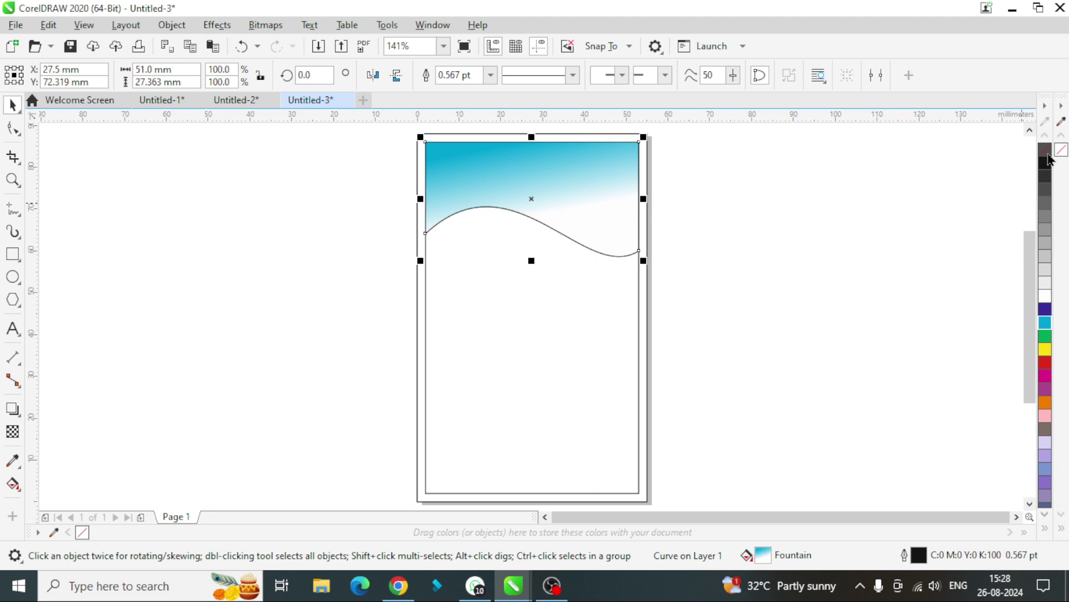
right_click(1046, 152)
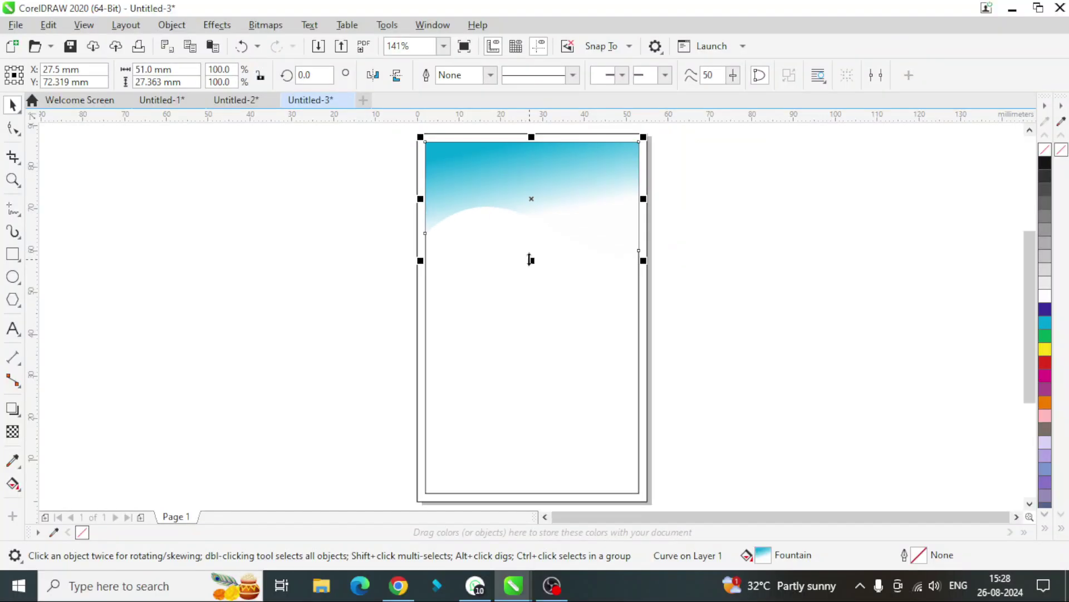
- Make a copy of the wave shape stretched down to about 29.4 mm high, fill it with C60 M40 blue and place it behind the gradient shape
drag(531, 261, 531, 271)
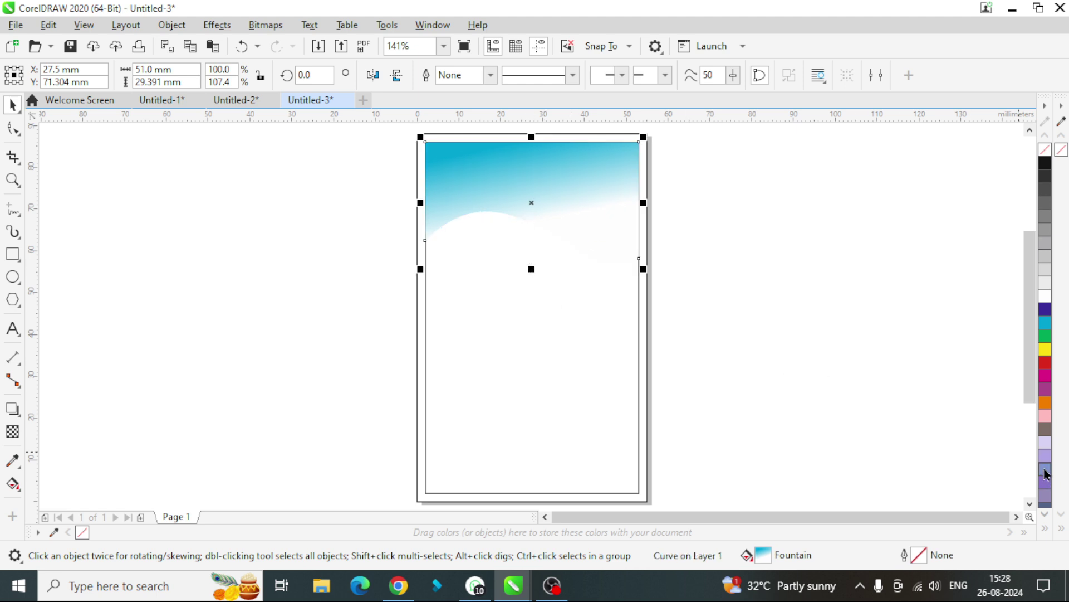
click(1045, 471)
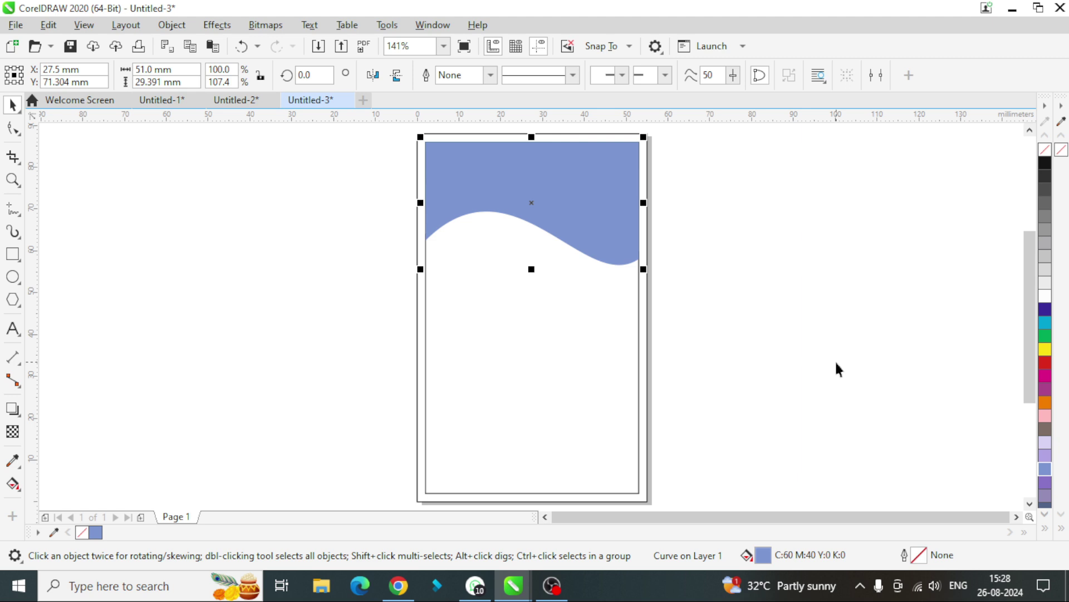
key(ctrl+z)
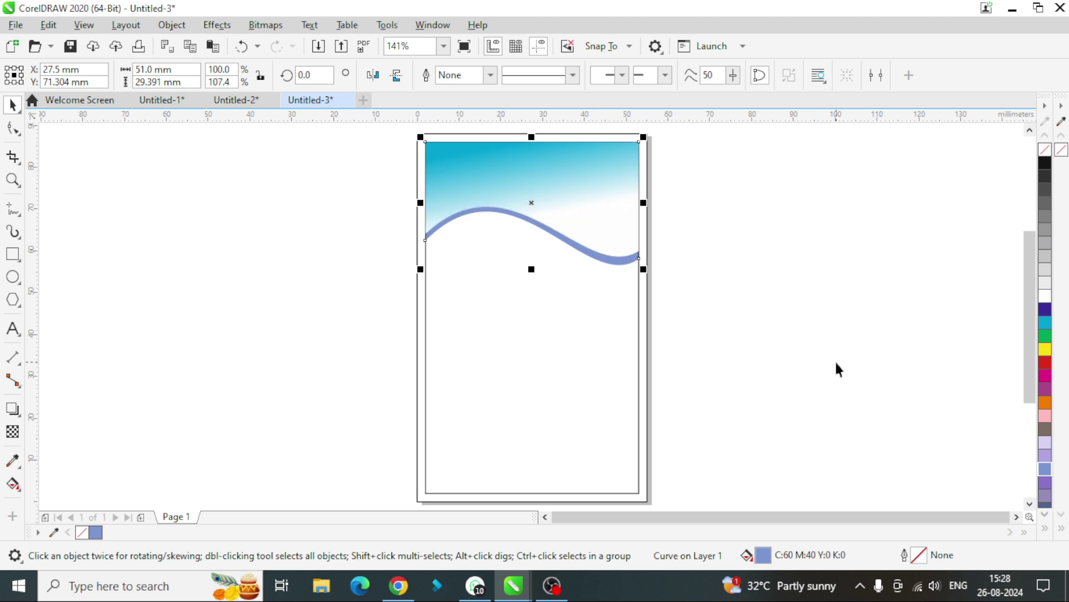
click(808, 337)
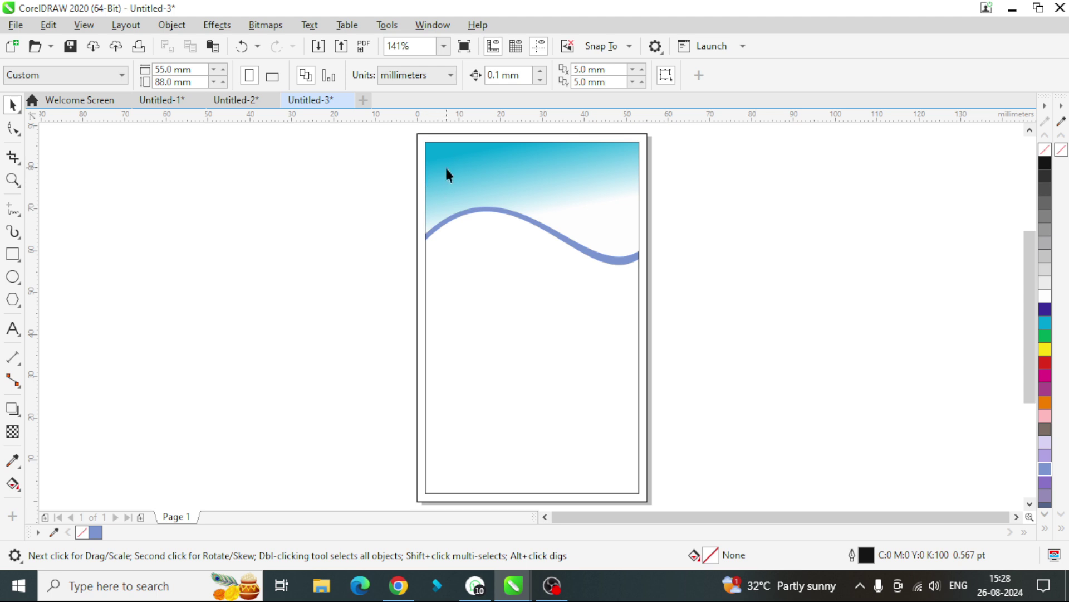
- Import download-removebg-preview (8) from Pictures at about 14.8 mm square and place the logo in the white right part of the header
right_click(783, 206)
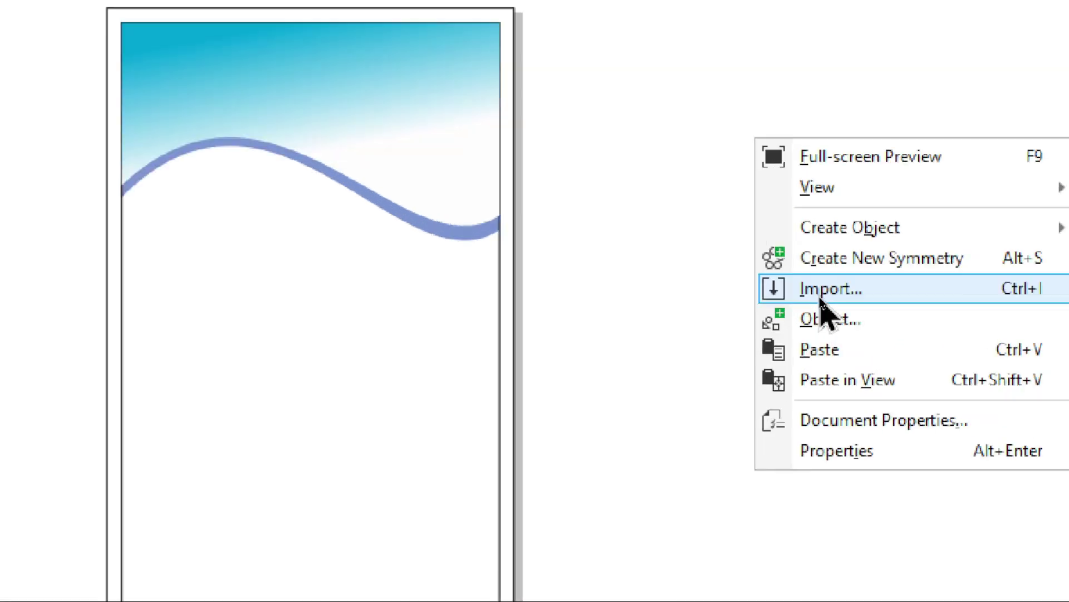
key(ctrl+i)
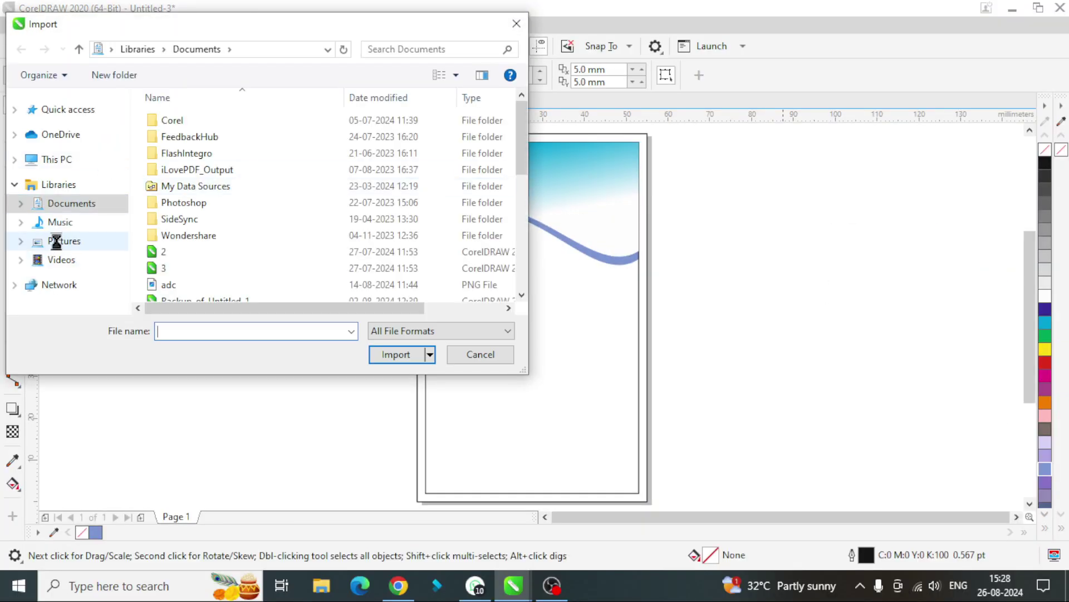
click(81, 241)
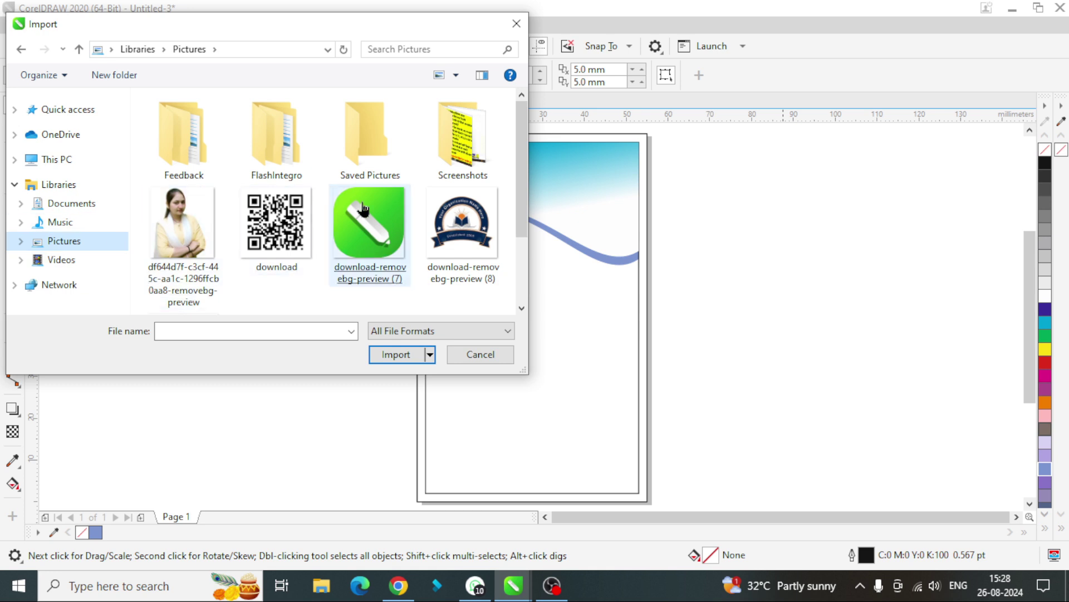
double_click(451, 228)
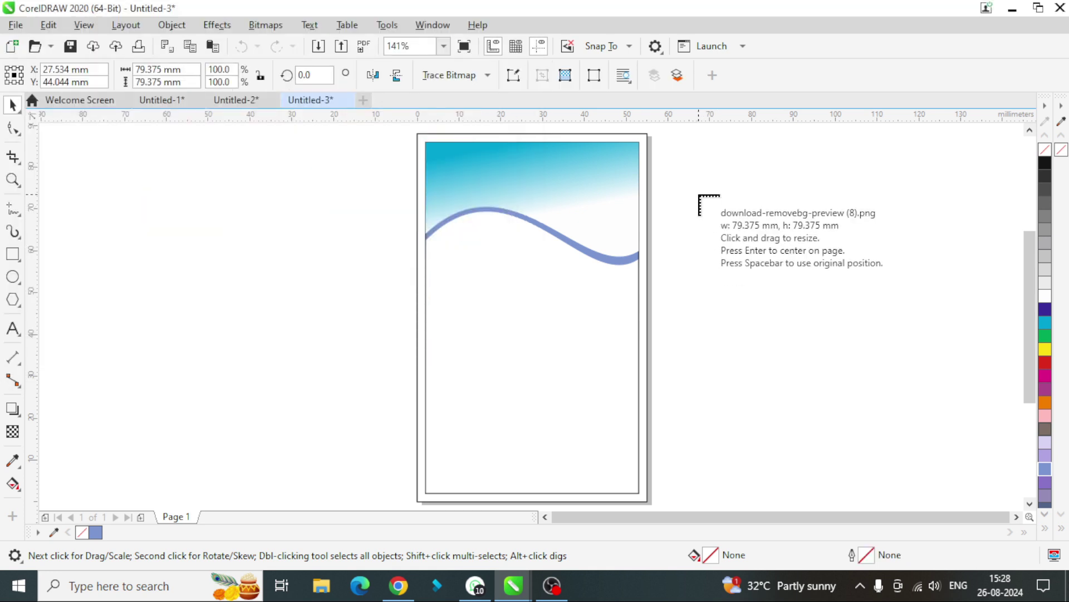
drag(695, 167, 769, 239)
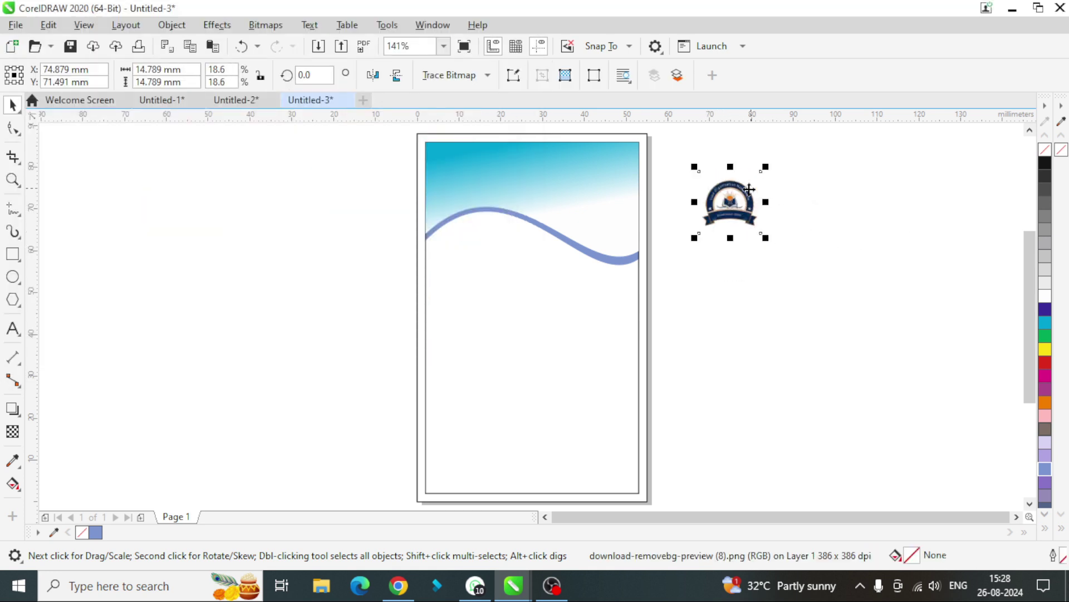
drag(738, 190, 571, 175)
click(795, 245)
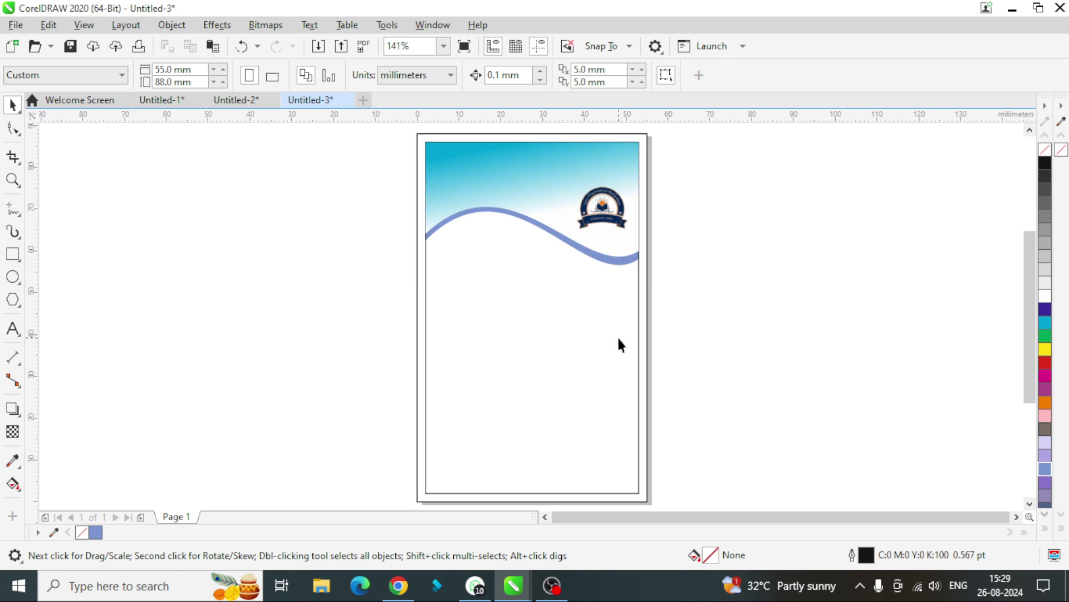
- Copy the student details text from Untitled-2 into Untitled-3 and place it left of the card as separate lines
mouse_move(520, 579)
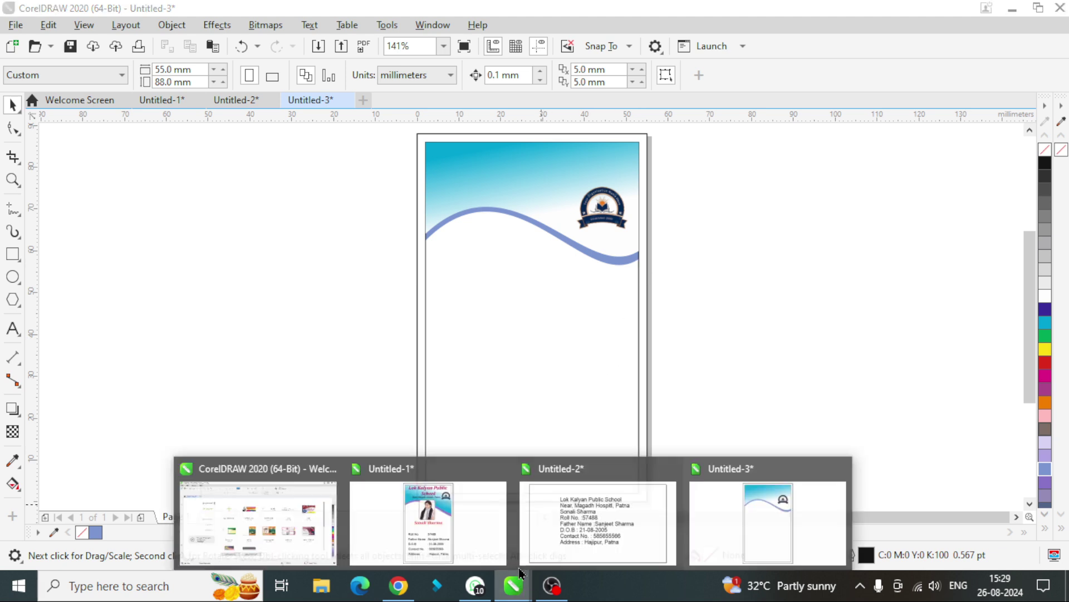
click(578, 513)
drag(773, 448, 768, 448)
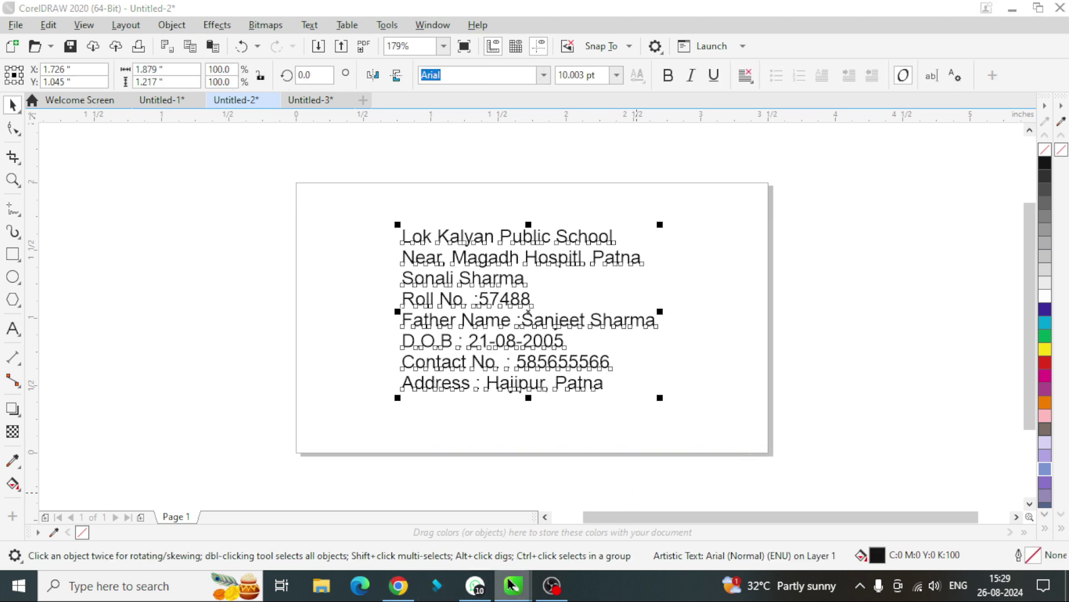
mouse_move(504, 586)
click(755, 506)
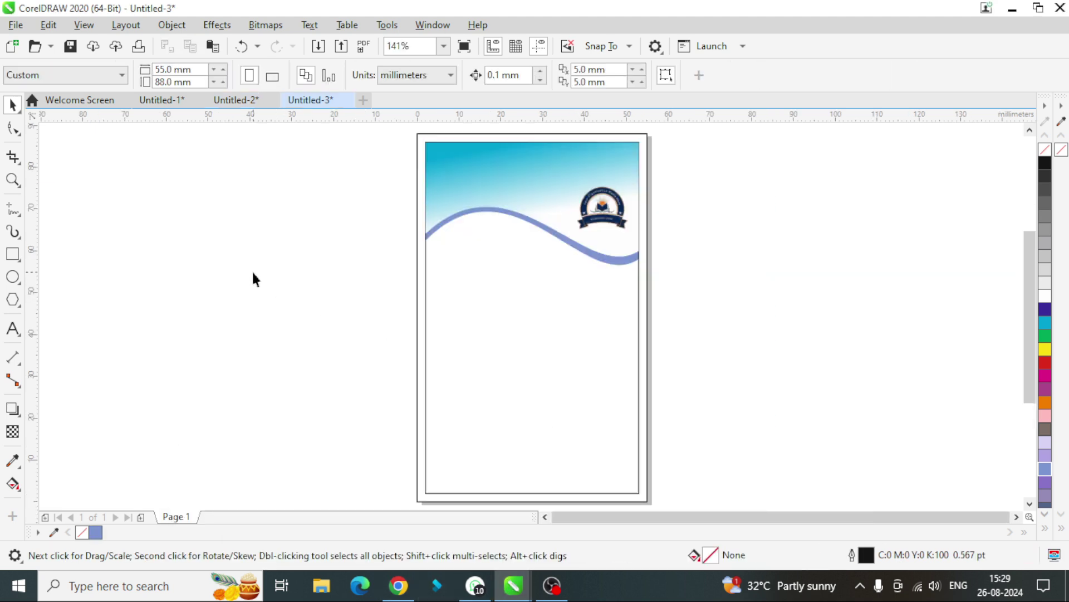
key(ctrl+v)
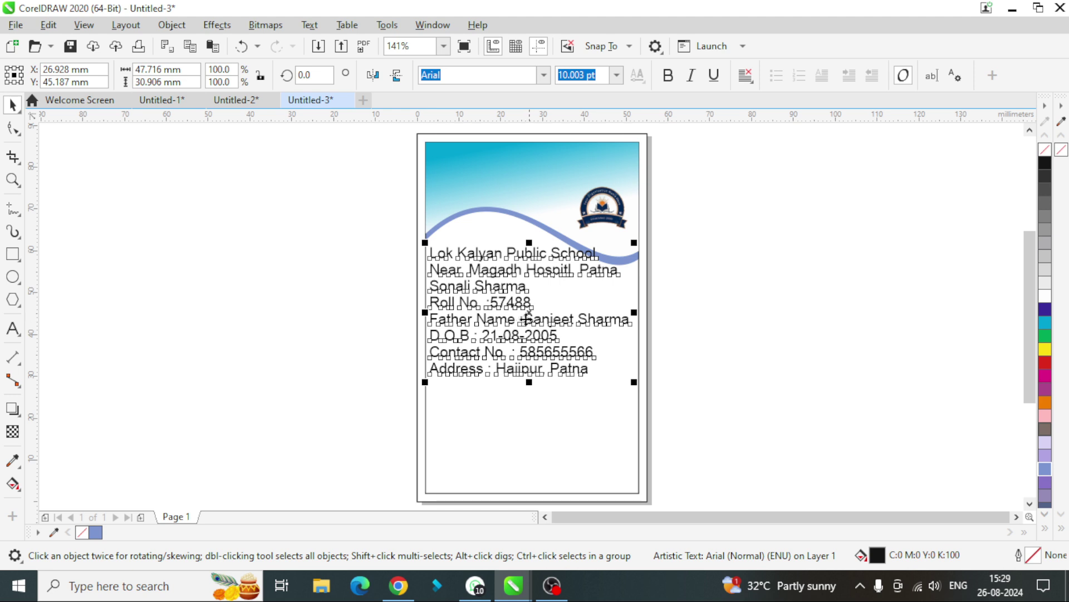
drag(526, 318, 255, 254)
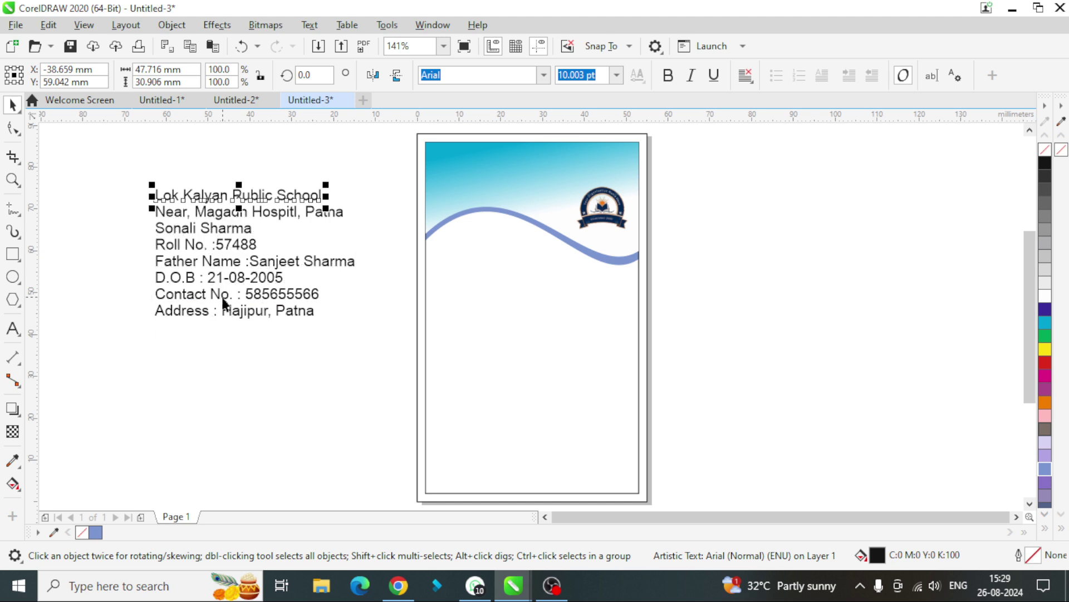
- Move the school name right of the card, enlarge it to about 14.1 pt and set its font to Cambria Bold-Italic
drag(240, 195, 800, 261)
drag(885, 252, 959, 198)
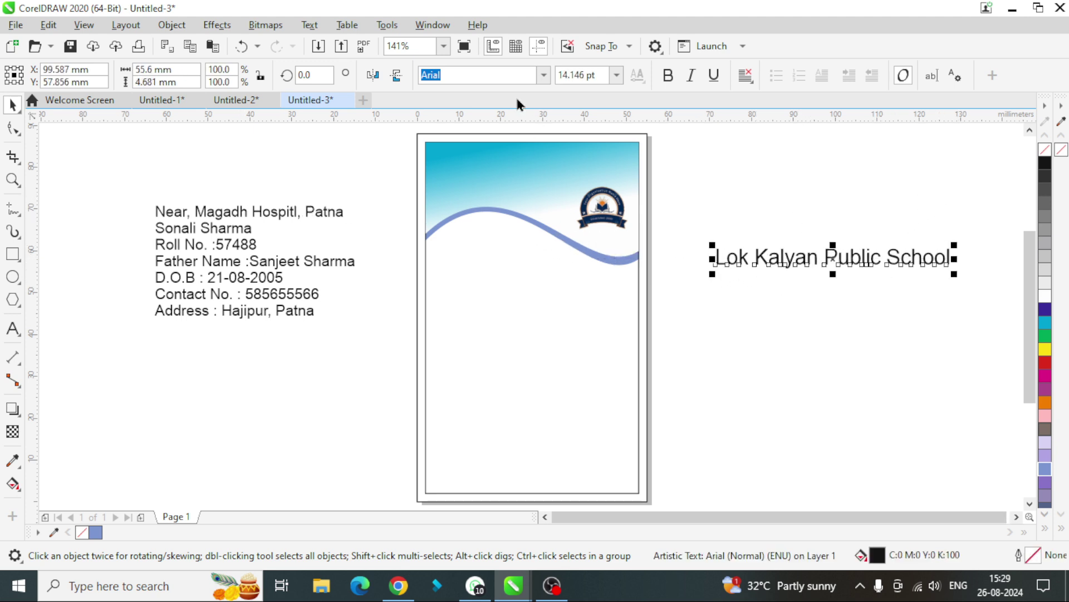
click(543, 74)
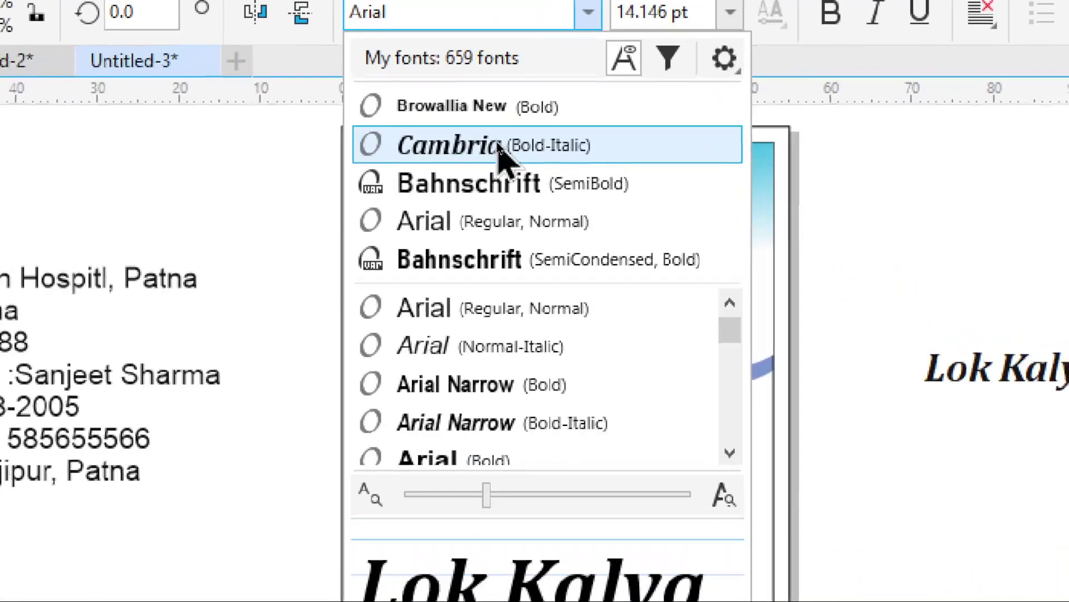
click(497, 144)
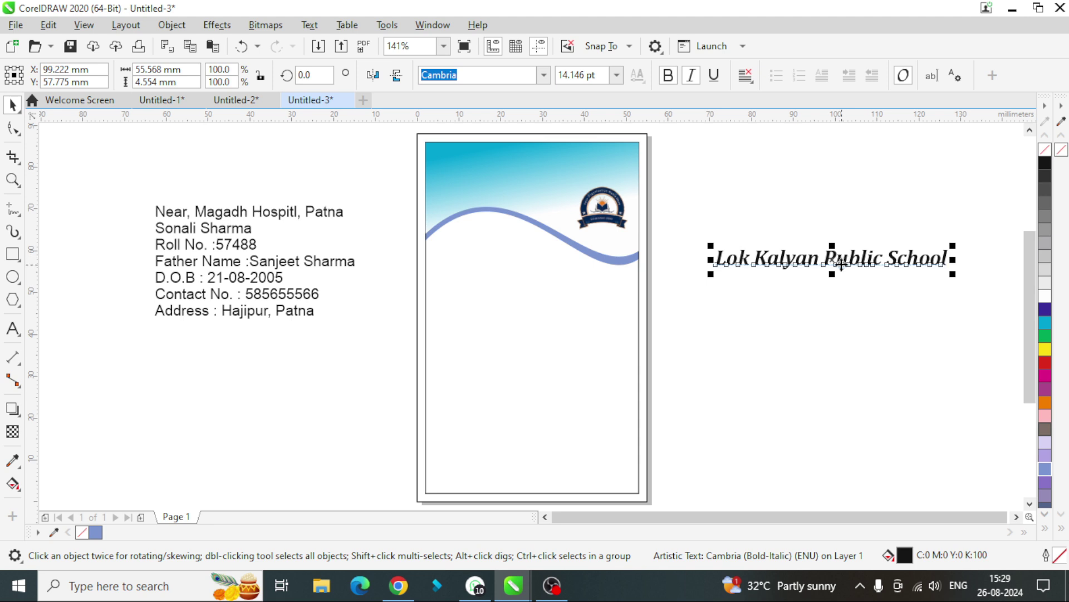
- Break the school name into two lines so that "School" sits below "Lok Kalyan Public"
key(F8)
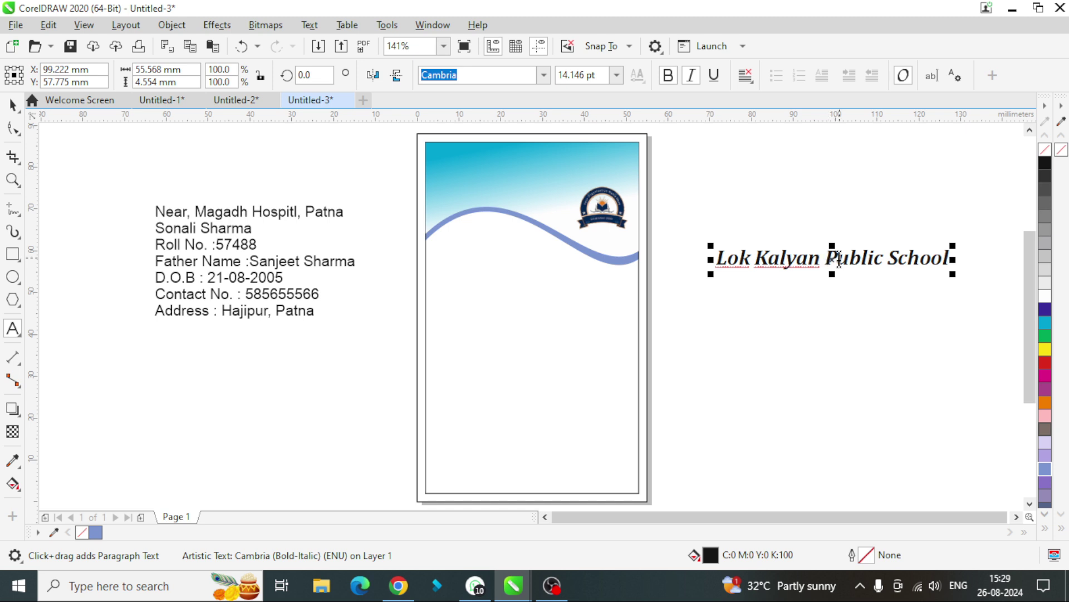
click(889, 259)
key(Return)
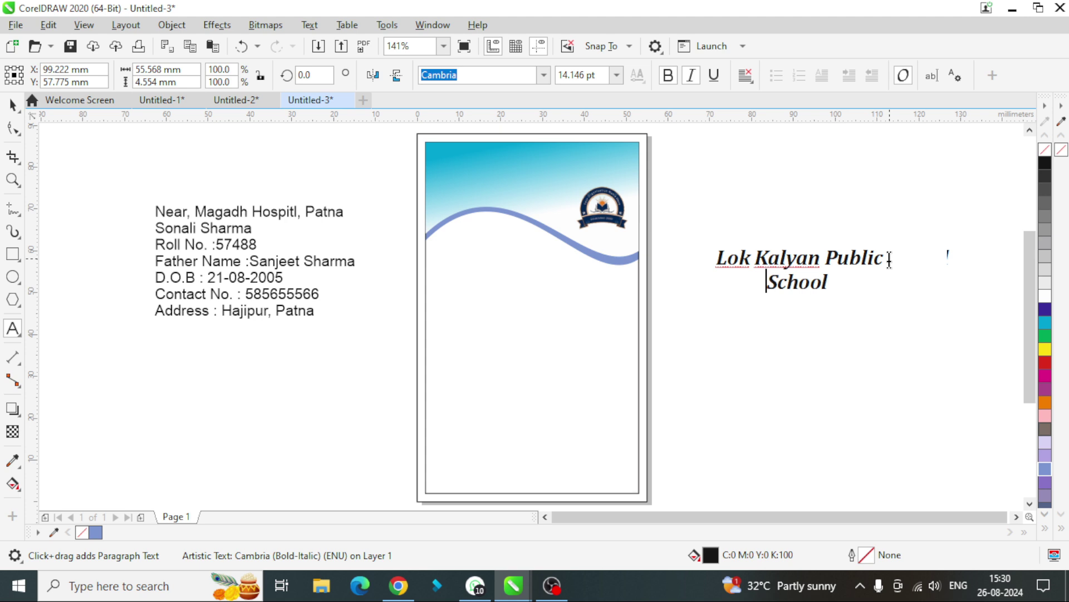
click(11, 105)
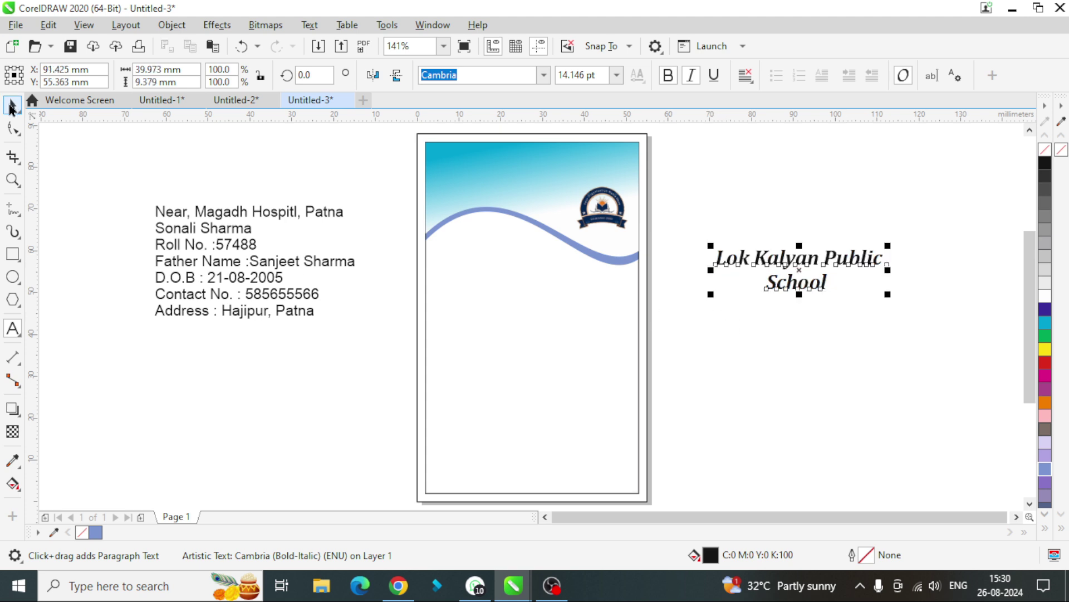
- Enlarge the two-line school name to about 49.2 mm wide and fill it with the dark red C7 M100 Y55 K32
drag(888, 246, 929, 237)
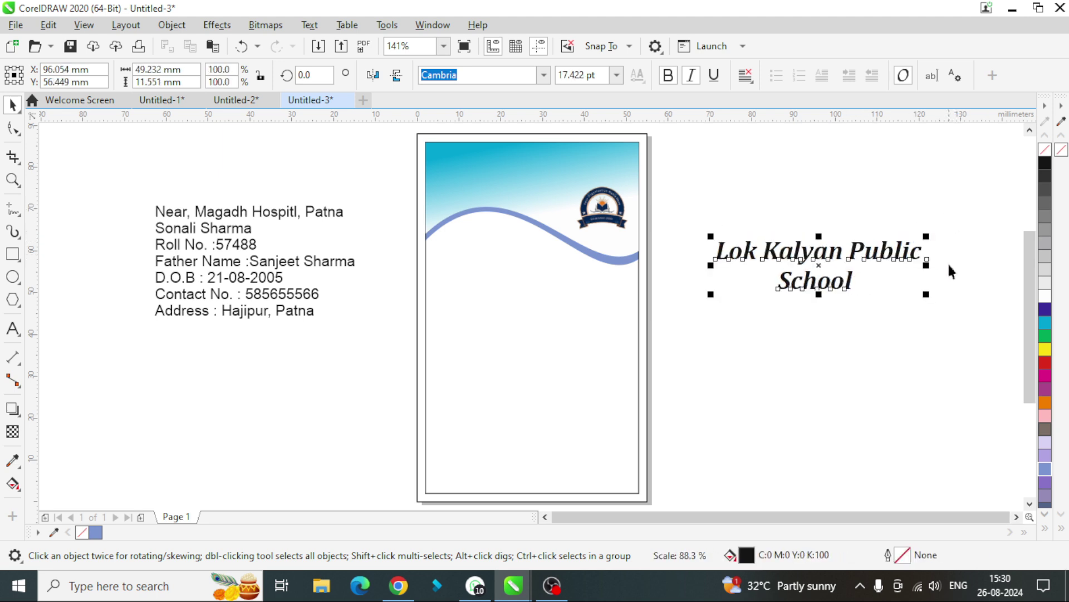
click(1048, 366)
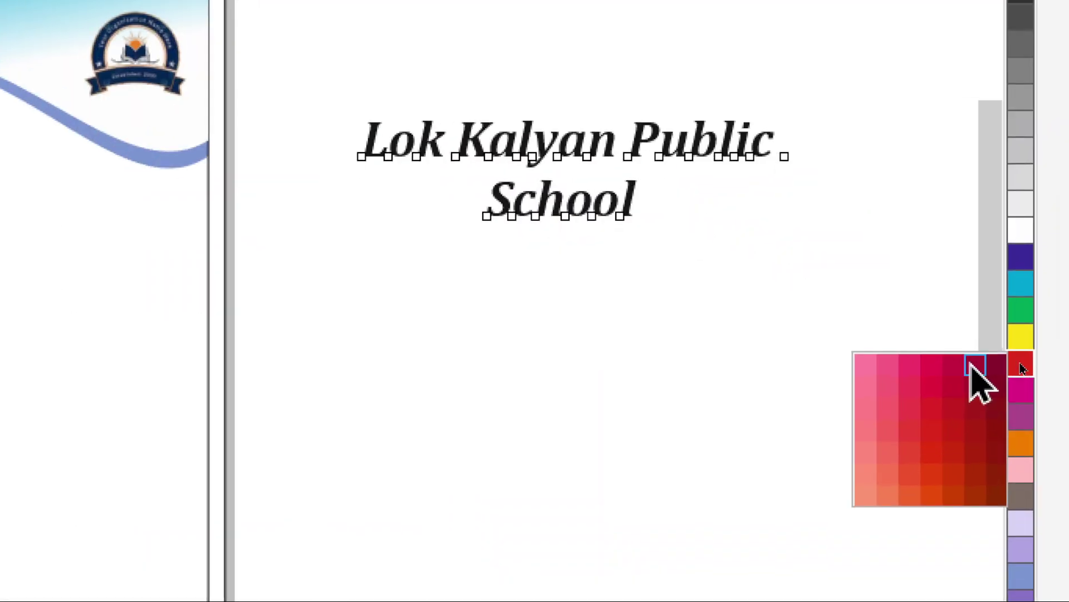
click(1024, 369)
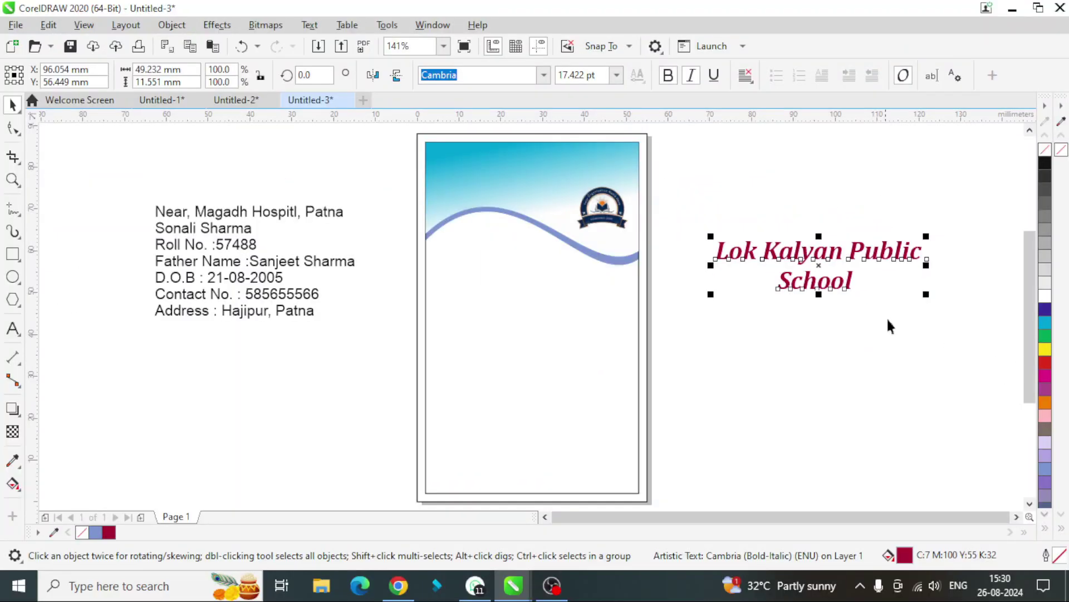
- Place the school name at the top of the wavy header and scale it down to about 42 mm wide
drag(826, 277, 540, 168)
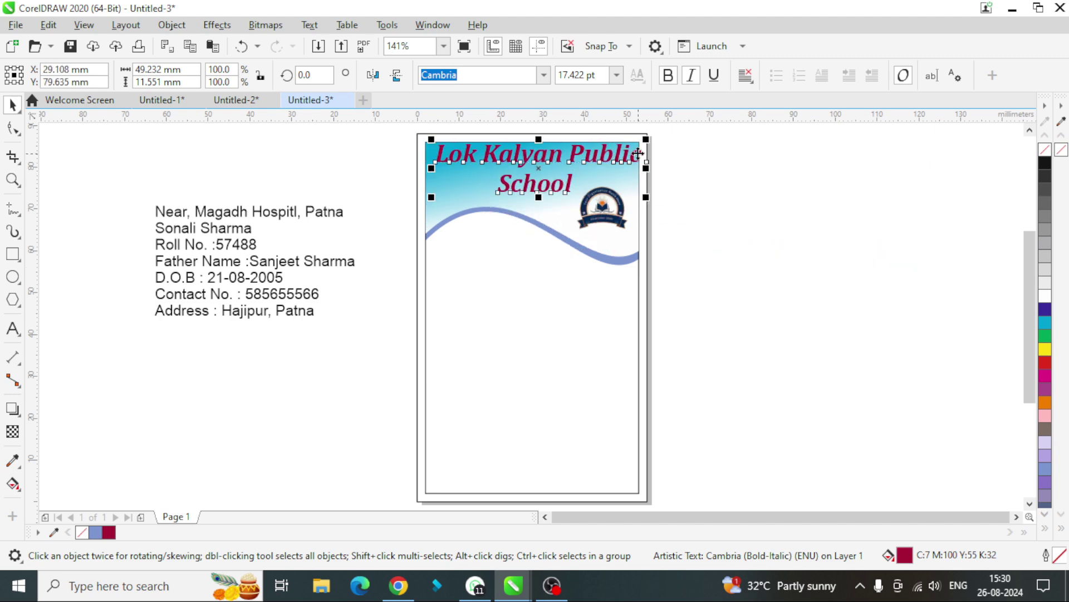
drag(649, 135, 622, 137)
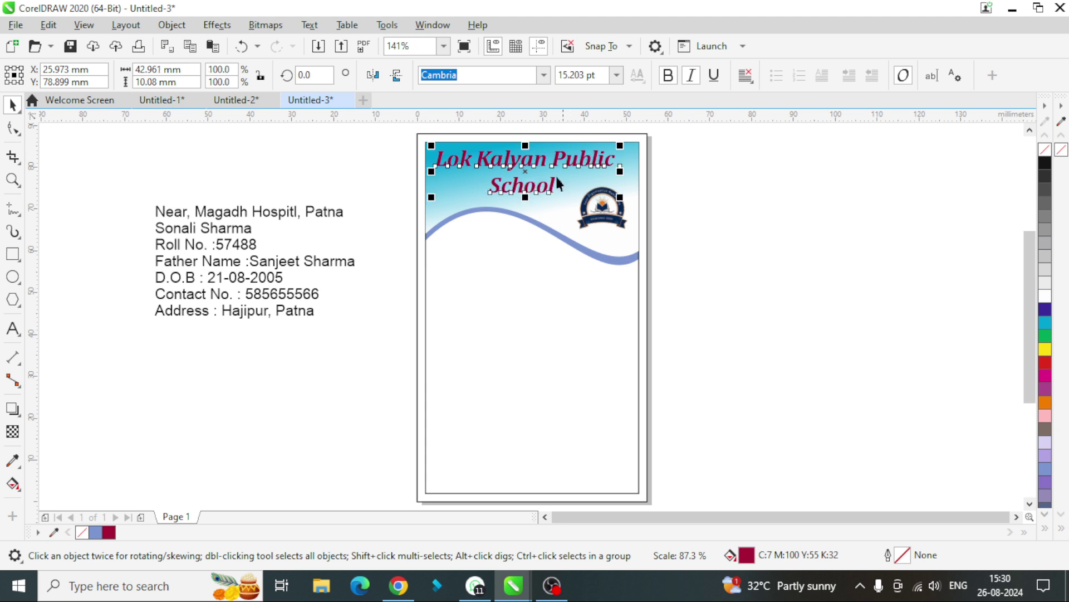
drag(524, 166, 531, 165)
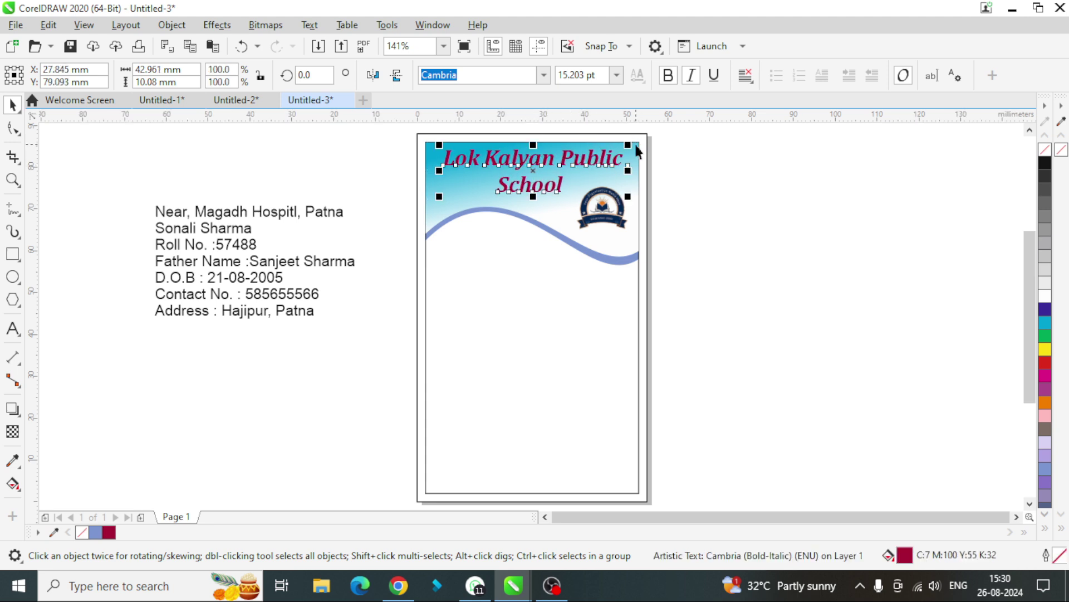
drag(627, 144, 630, 146)
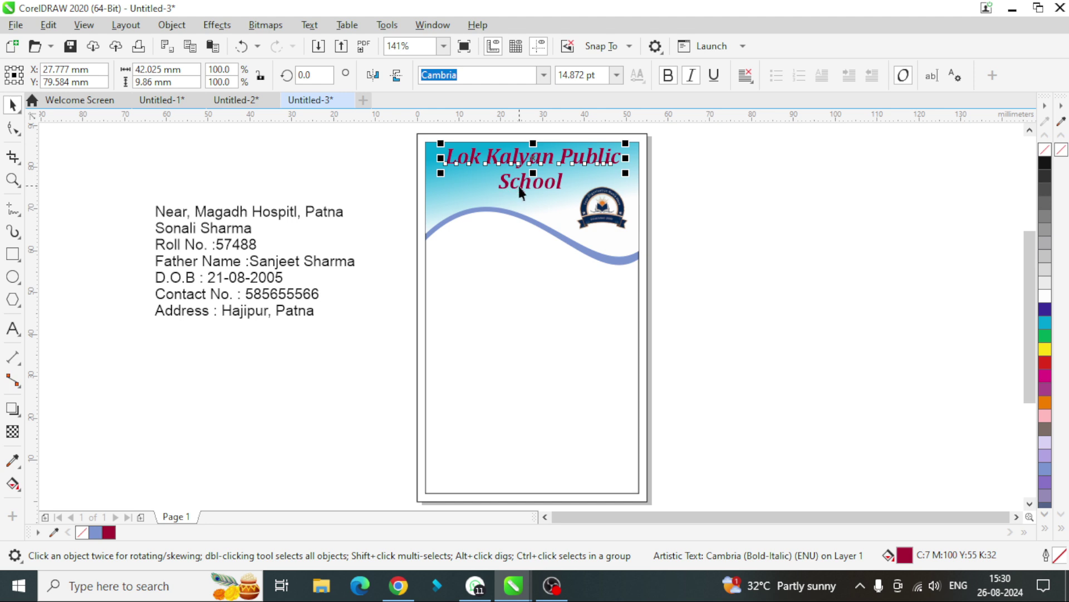
- Move the word "School" up slightly, closer beneath the first line of the school name
click(519, 187)
drag(519, 186, 519, 185)
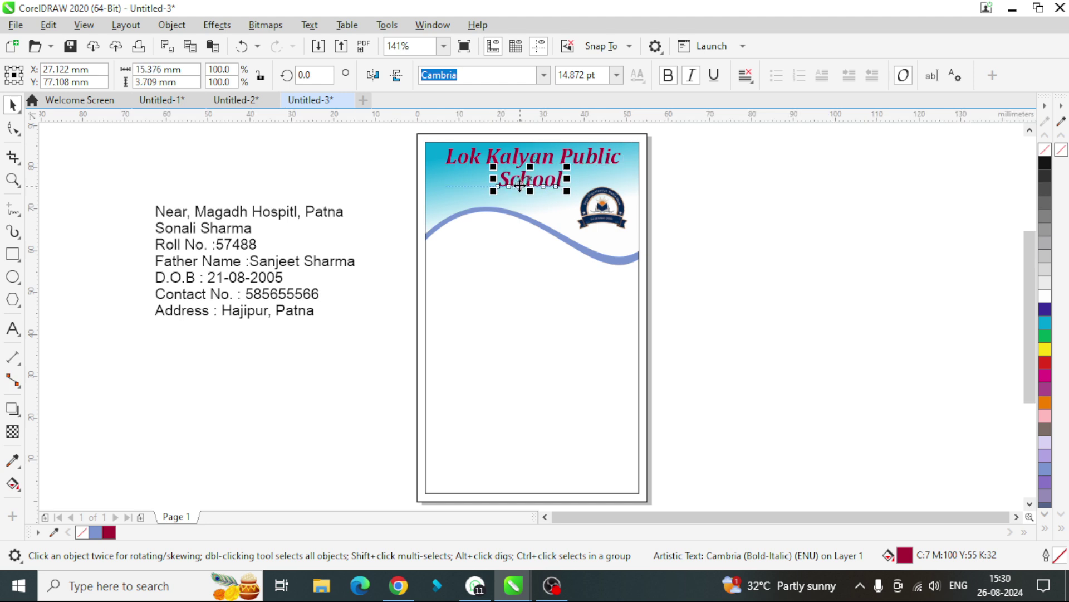
click(743, 230)
- Set the school's address line in Cambria Bold-Italic, shrink it to about 30.8 mm wide and place it below the school name
click(247, 217)
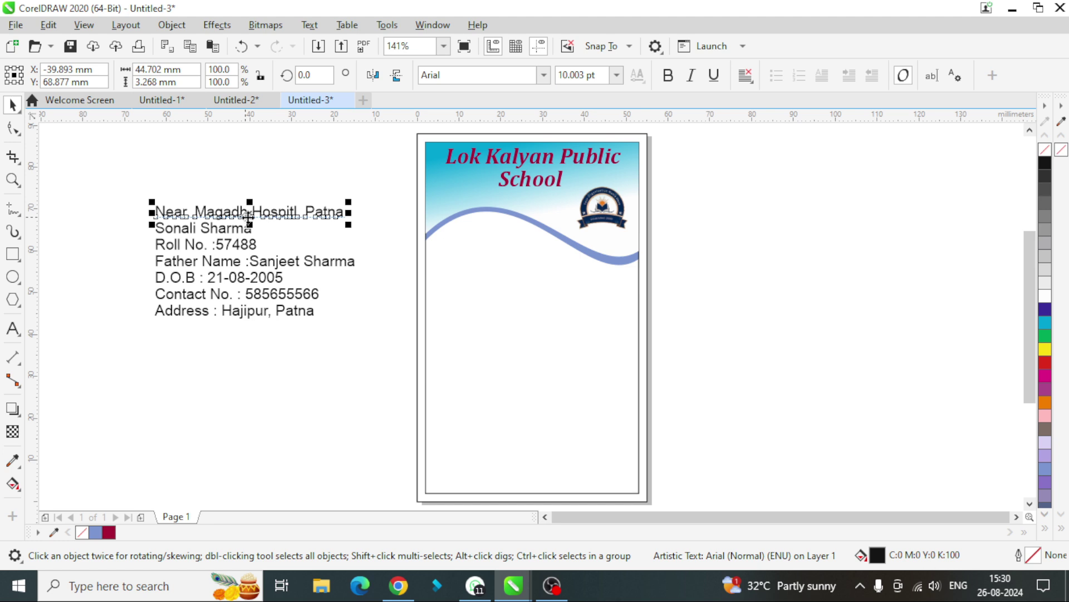
click(545, 75)
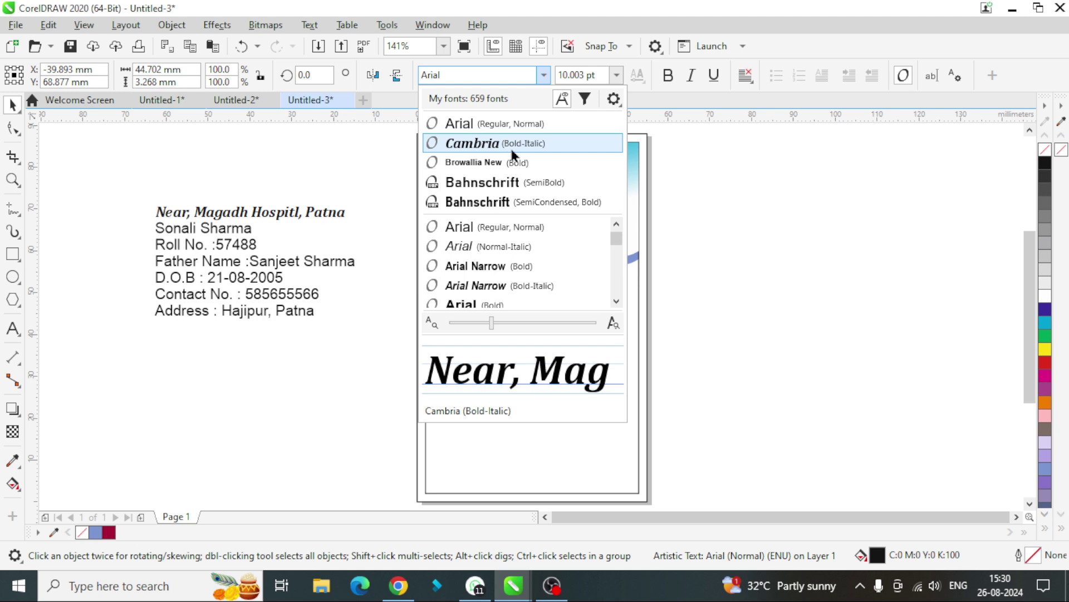
click(511, 146)
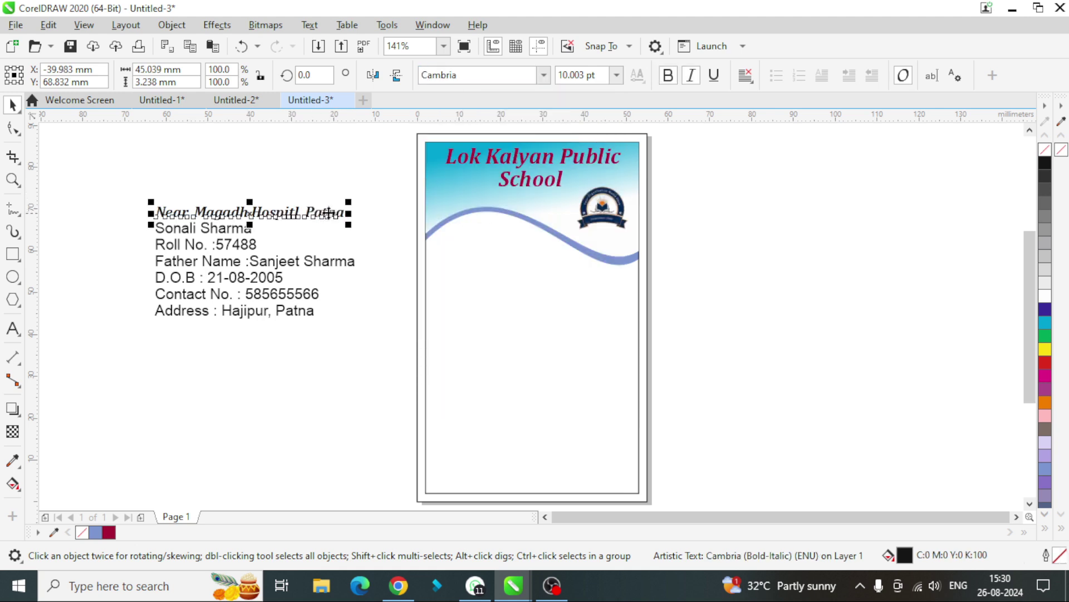
drag(348, 201, 531, 201)
- Change the address line's font to Browallia New Bold and resize it to about 8.2 pt
click(544, 75)
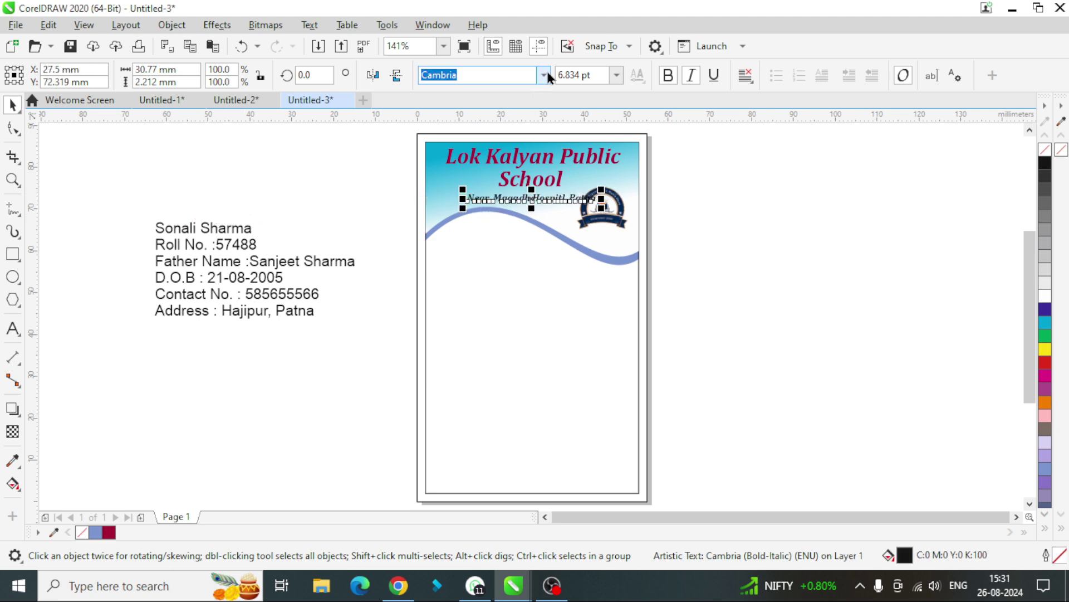
click(476, 162)
drag(568, 181, 578, 177)
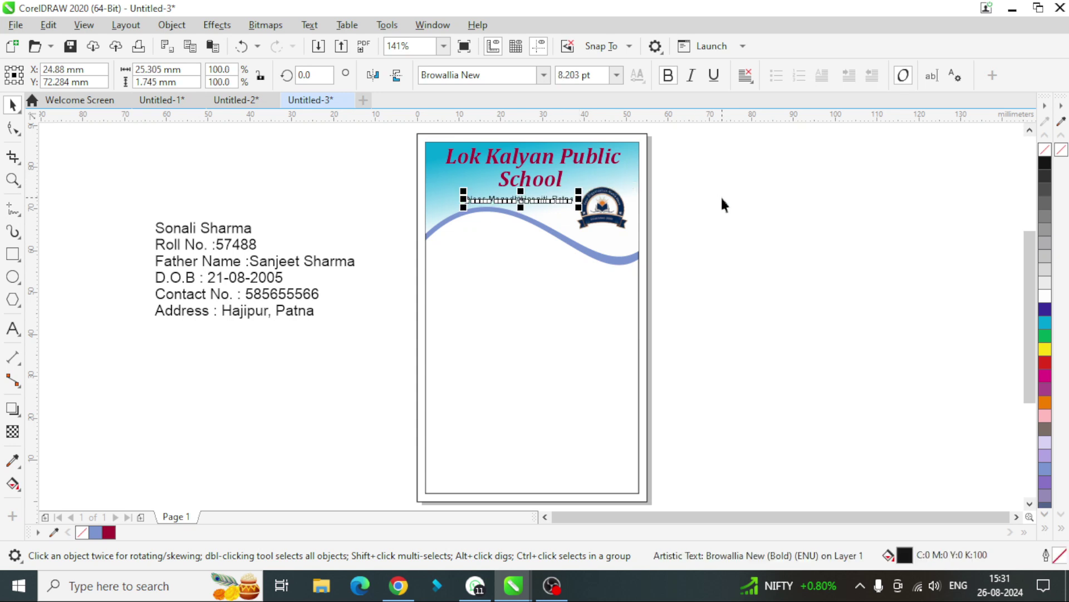
- Nudge the address line up by about 0.9 mm and slightly right so that it sits closer under the school name
key(Up)
key(Up)
key(Up)
key(Up)
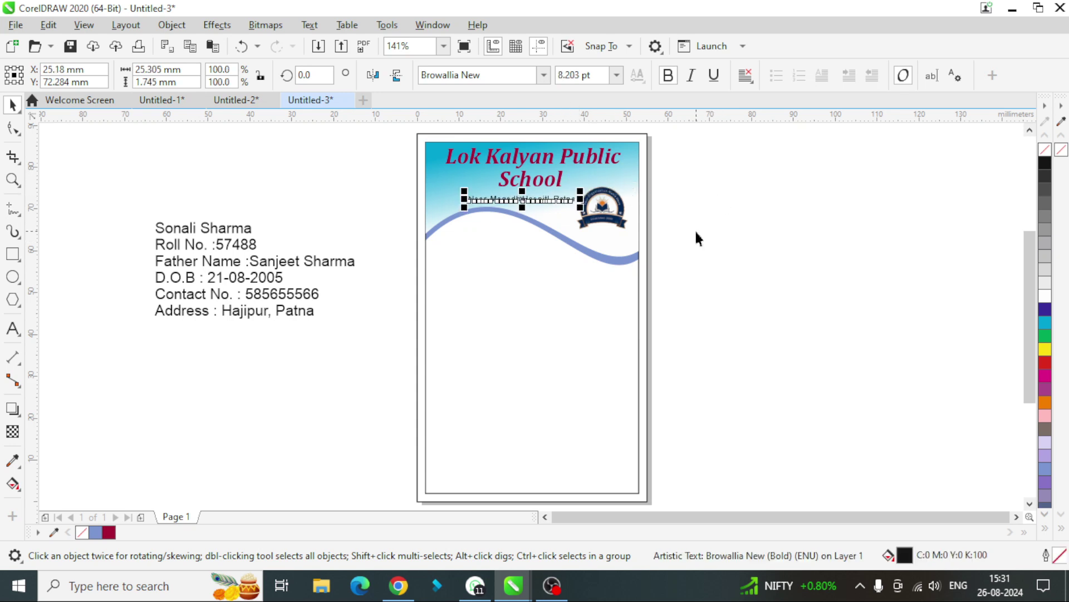
key(Right)
key(Right)
key(Right)
key(Right)
key(Up)
key(Up)
key(Up)
key(Up)
key(Up)
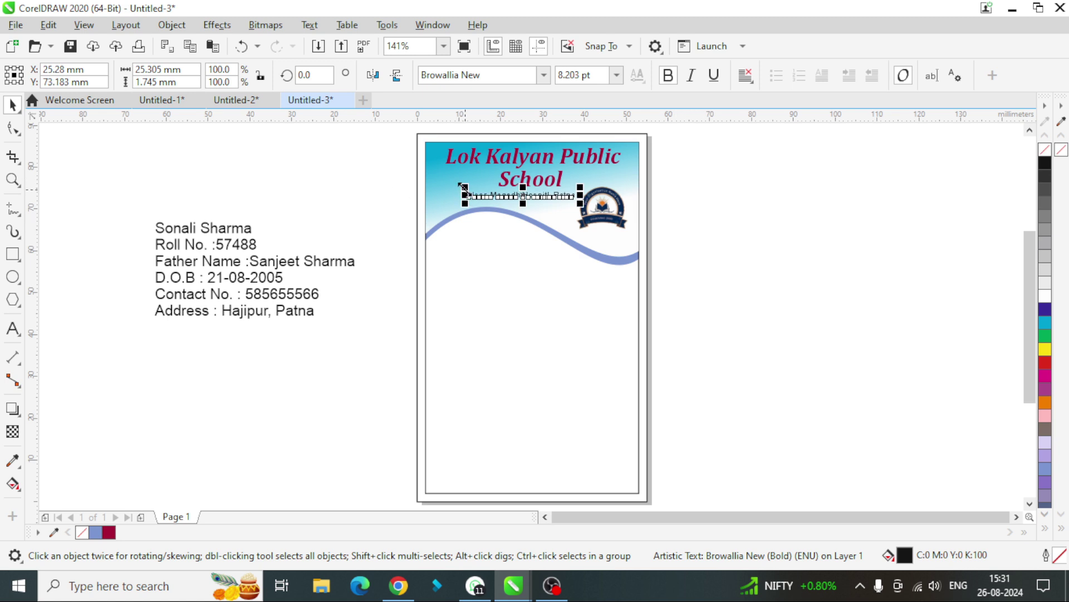
- Try to enlarge the address line from its upper-left corner, undo the last two changes and deselect the line
drag(462, 187, 458, 175)
key(ctrl+z)
key(ctrl+z)
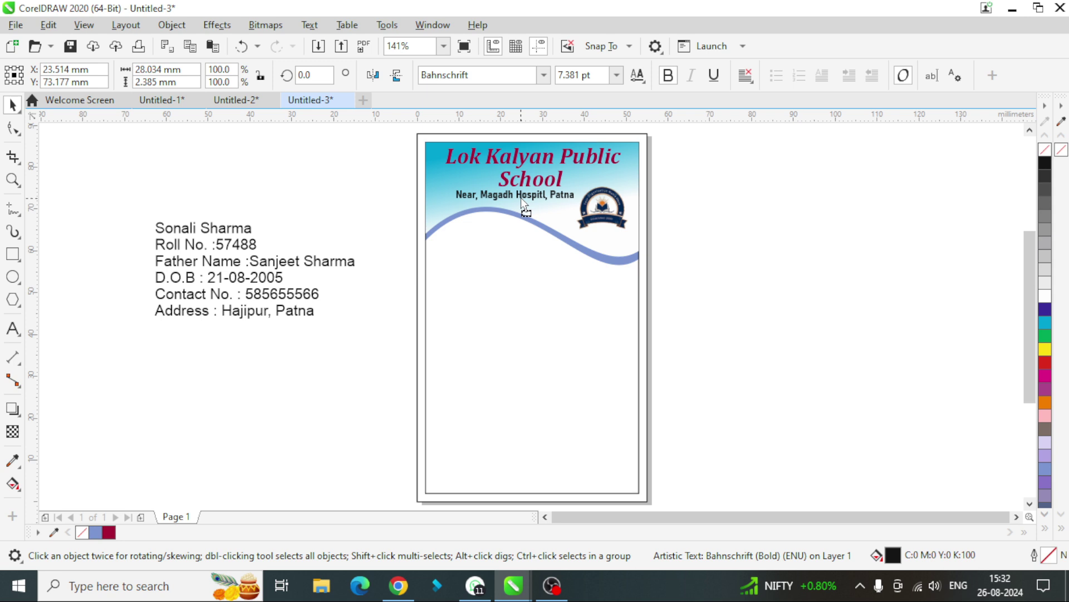
click(800, 250)
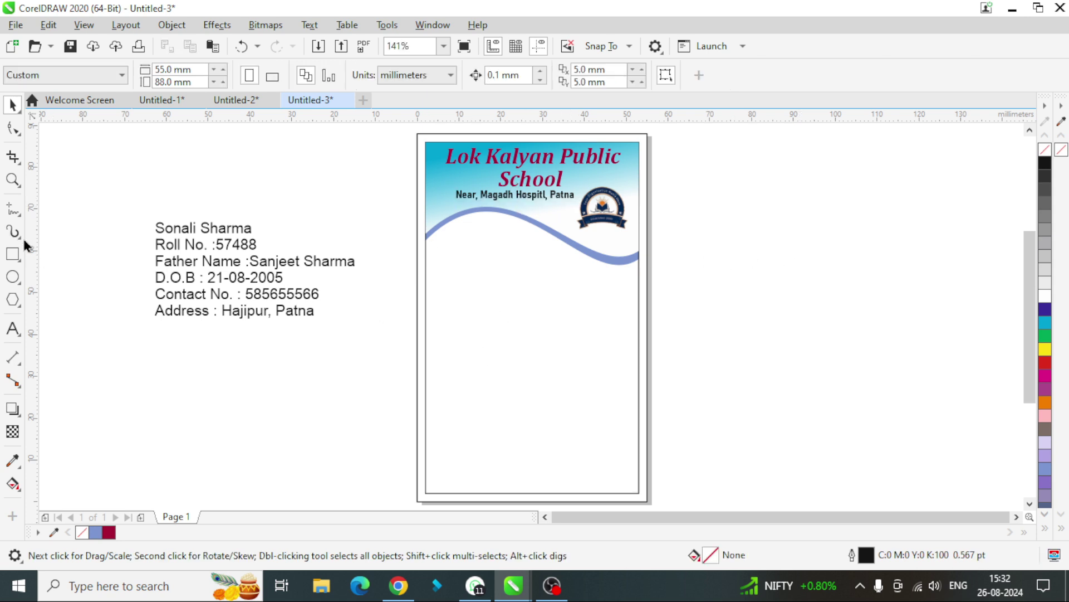
- Draw a photo frame about 16.7 × 21.3 mm across the wave and round its corners to about 3 mm
click(12, 254)
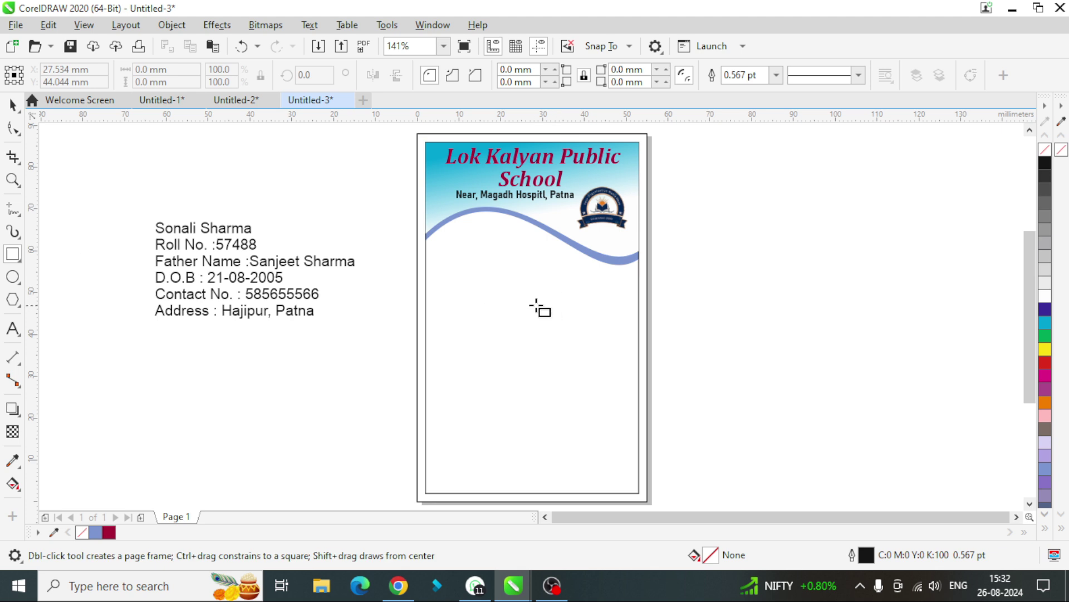
drag(511, 215, 581, 304)
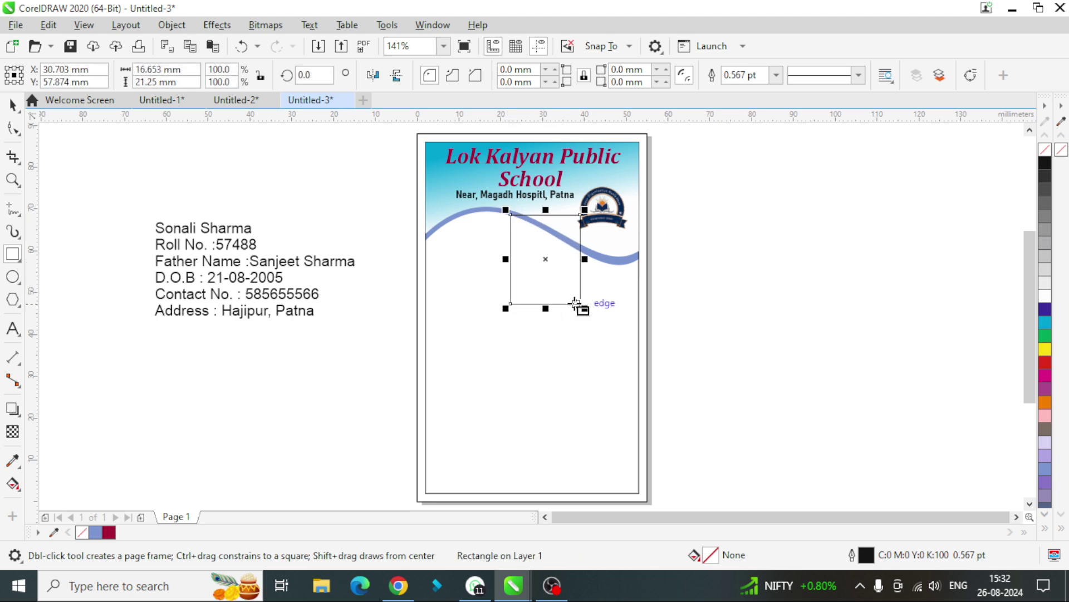
click(11, 131)
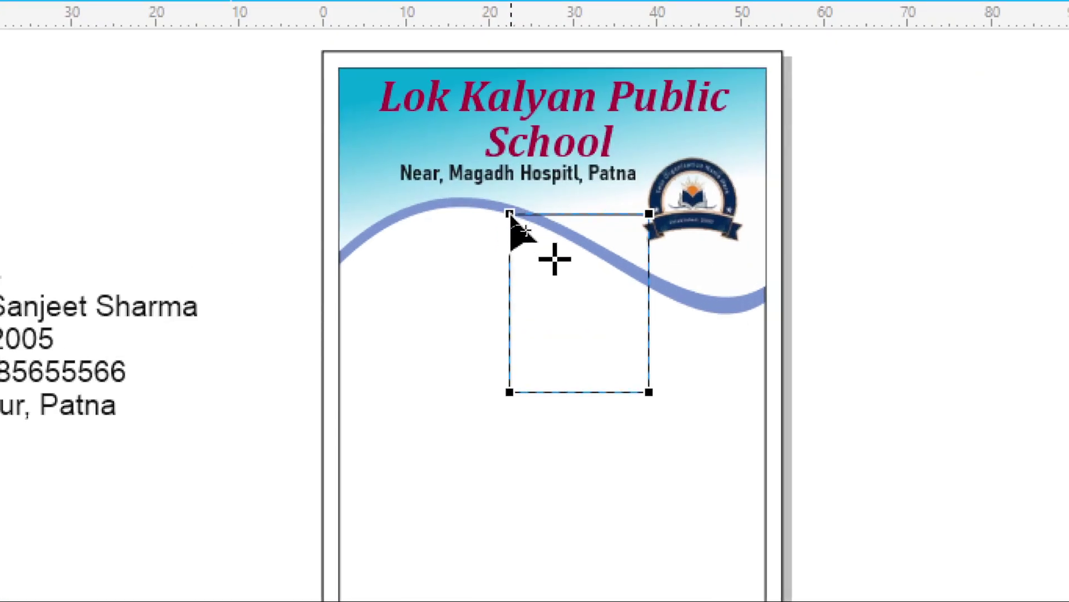
drag(511, 216, 523, 222)
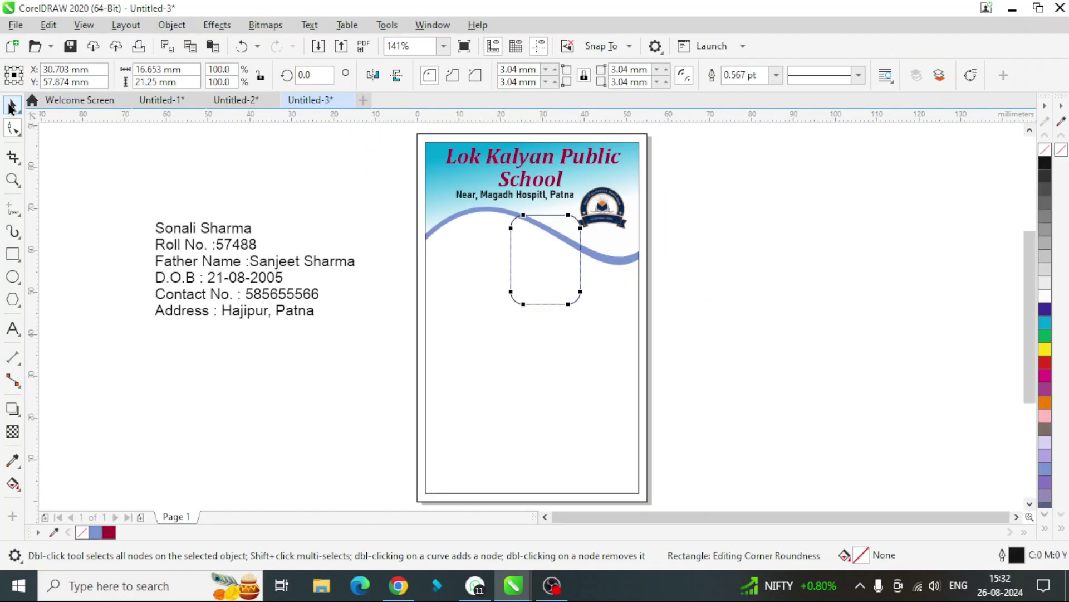
- Move the rounded photo frame about 3.8 mm left and 1 mm up so that it sits centrally under the address line
click(12, 104)
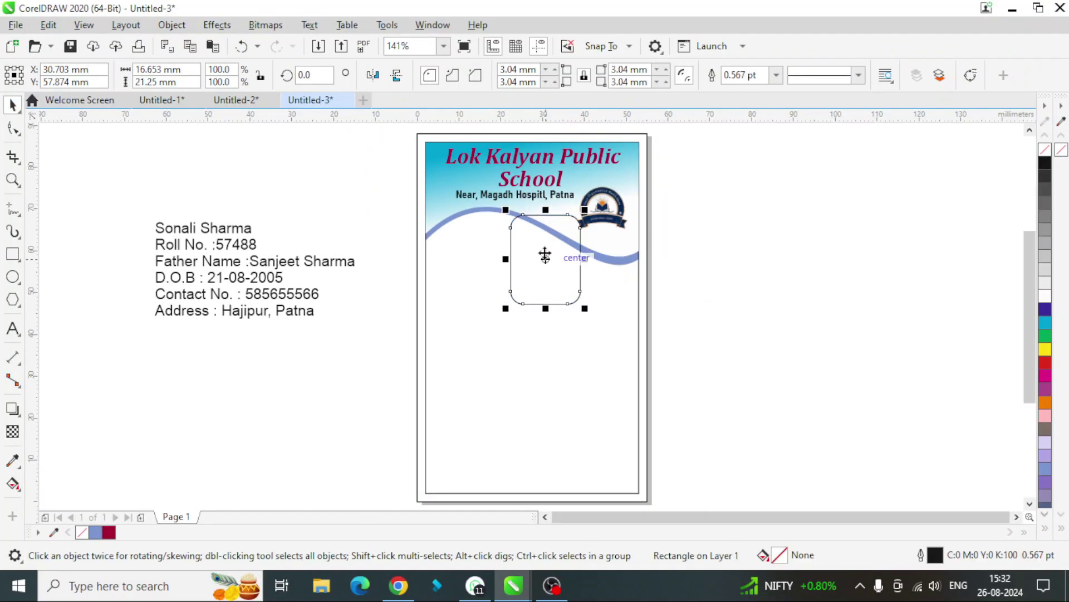
drag(545, 254, 529, 255)
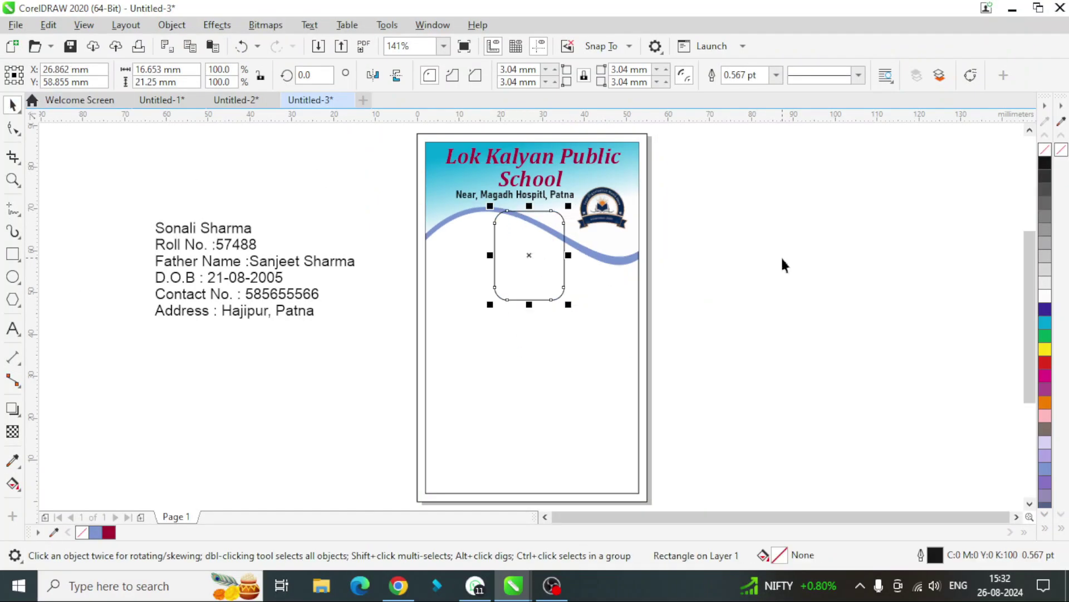
click(448, 272)
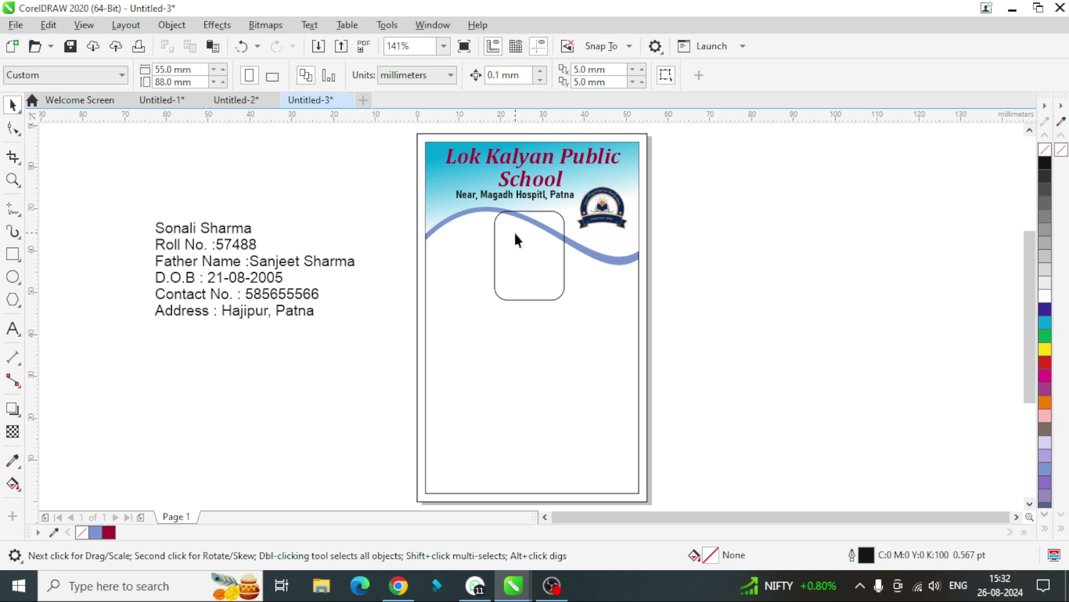
- Import images-removebg-preview (3) from the Pictures library and place it about 31.6 mm wide beside the card
right_click(748, 243)
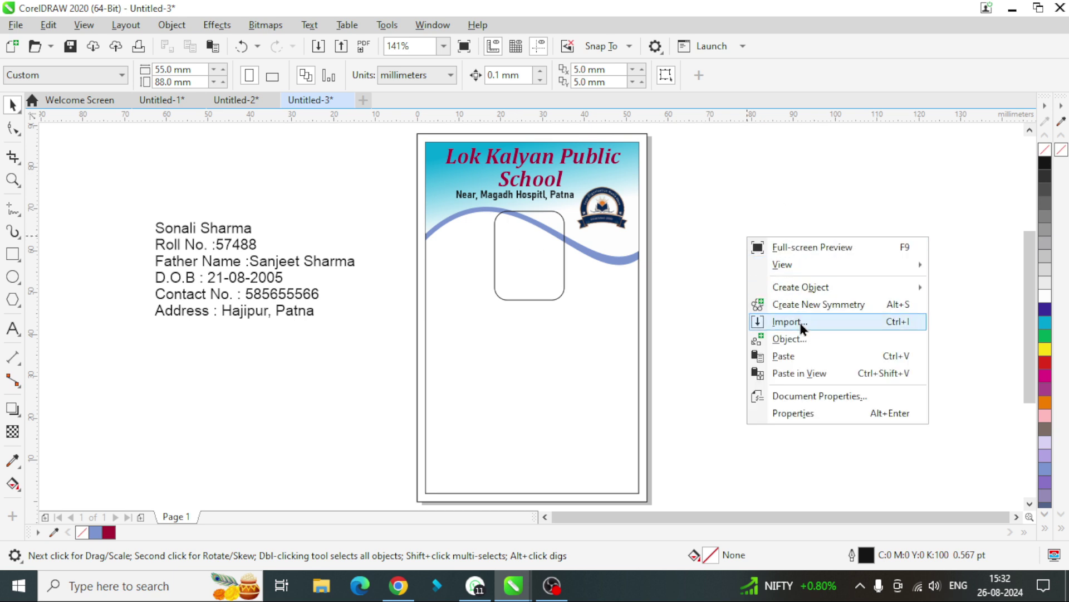
click(797, 326)
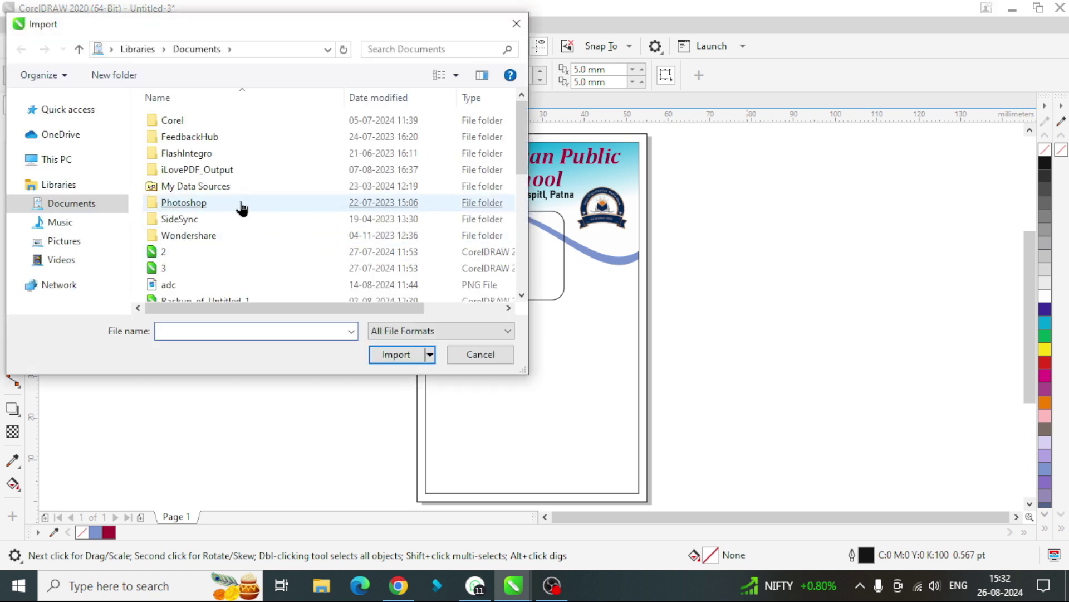
click(64, 242)
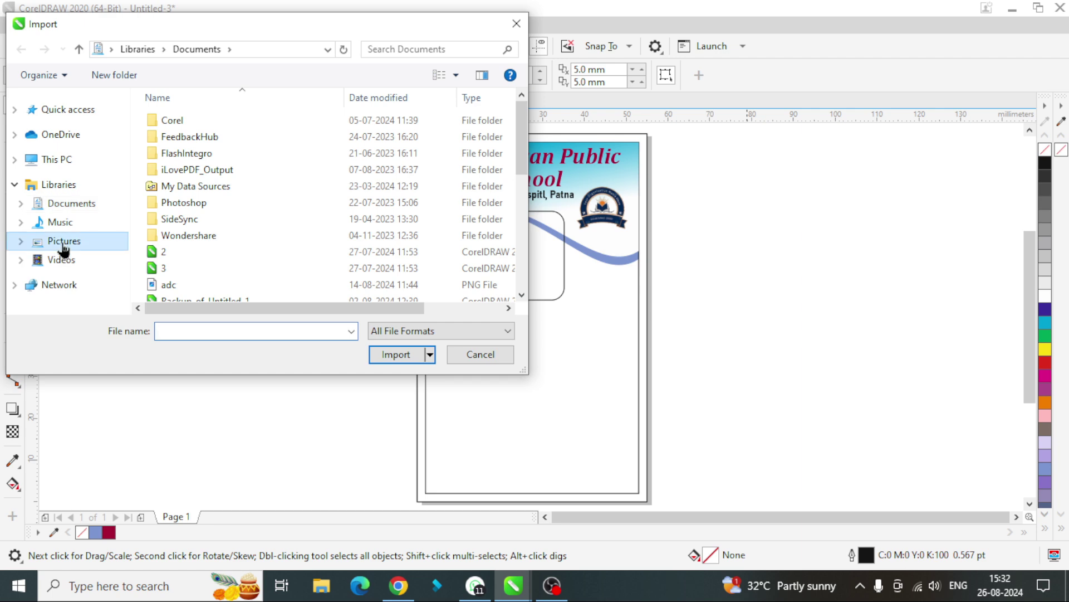
scroll(432, 226, down, 2)
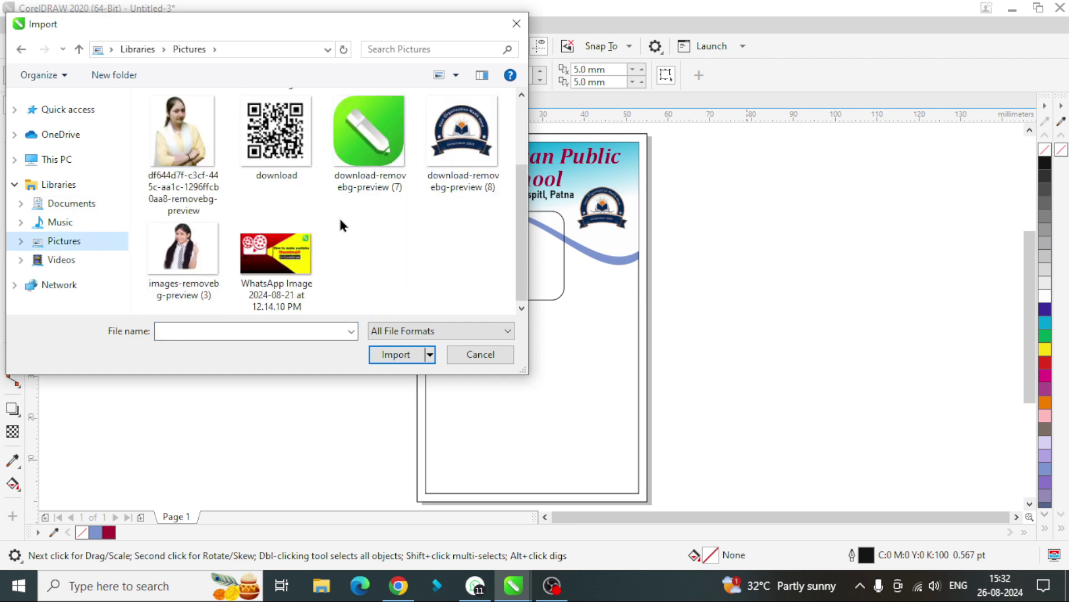
double_click(184, 257)
drag(715, 197, 858, 445)
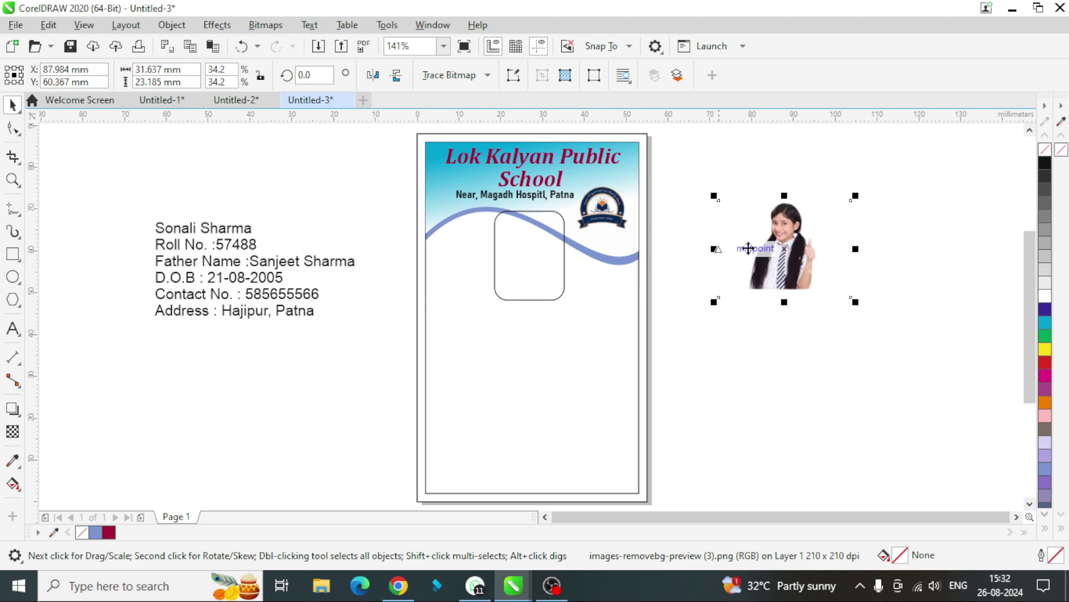
- PowerClip the student photo inside the rounded frame
right_click(769, 252)
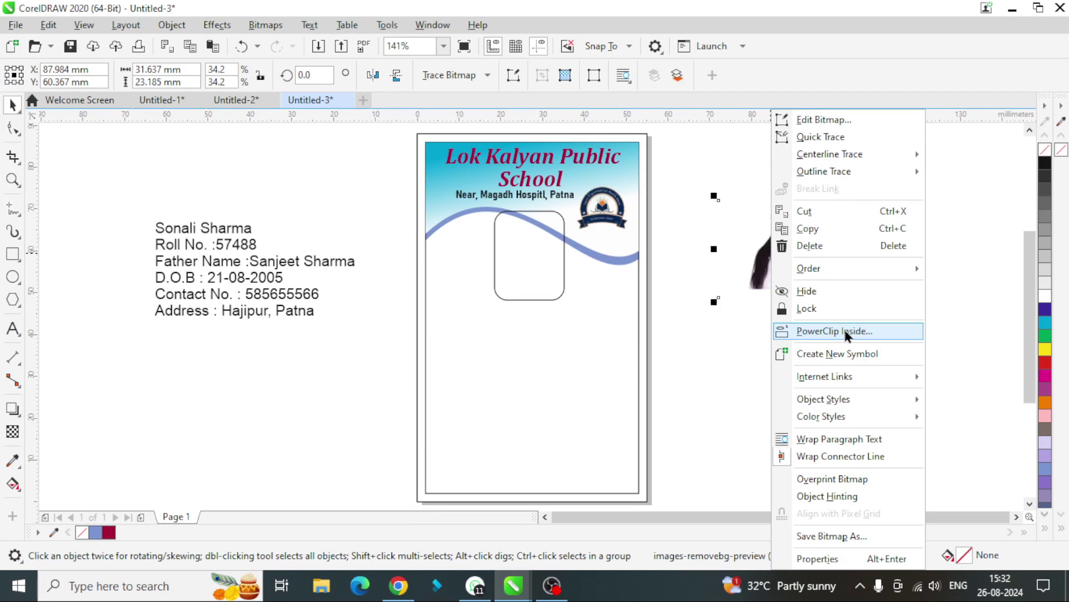
click(846, 332)
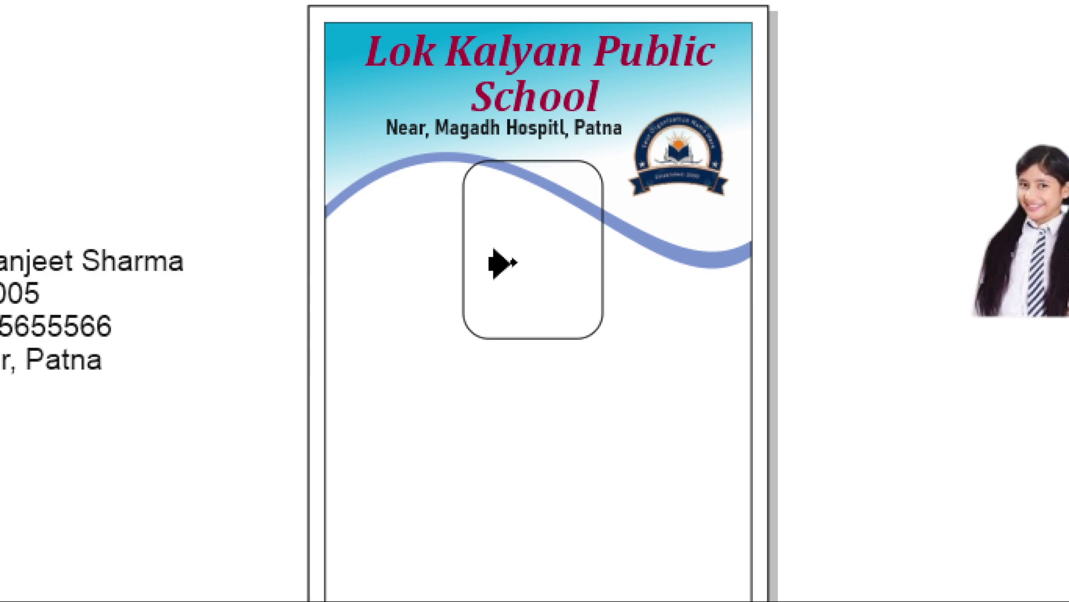
click(493, 255)
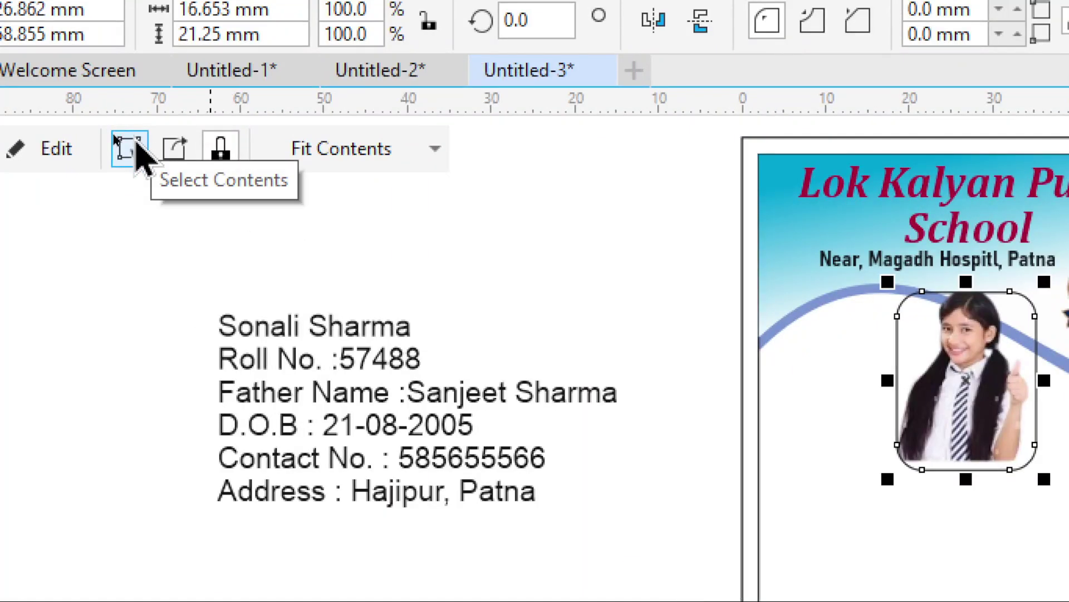
- Select the clipped photo inside its frame, enlarge it to about 34.2 × 25 mm and reposition it to fill the frame
click(133, 147)
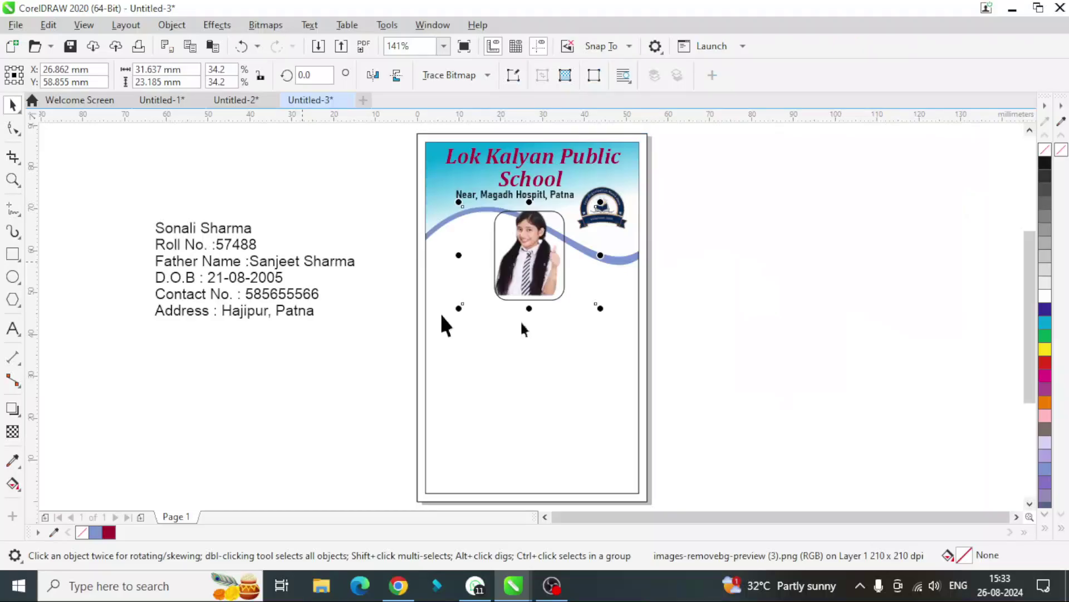
drag(539, 264, 543, 274)
drag(604, 213, 615, 205)
key(Left)
key(Left)
key(Left)
key(Left)
key(Left)
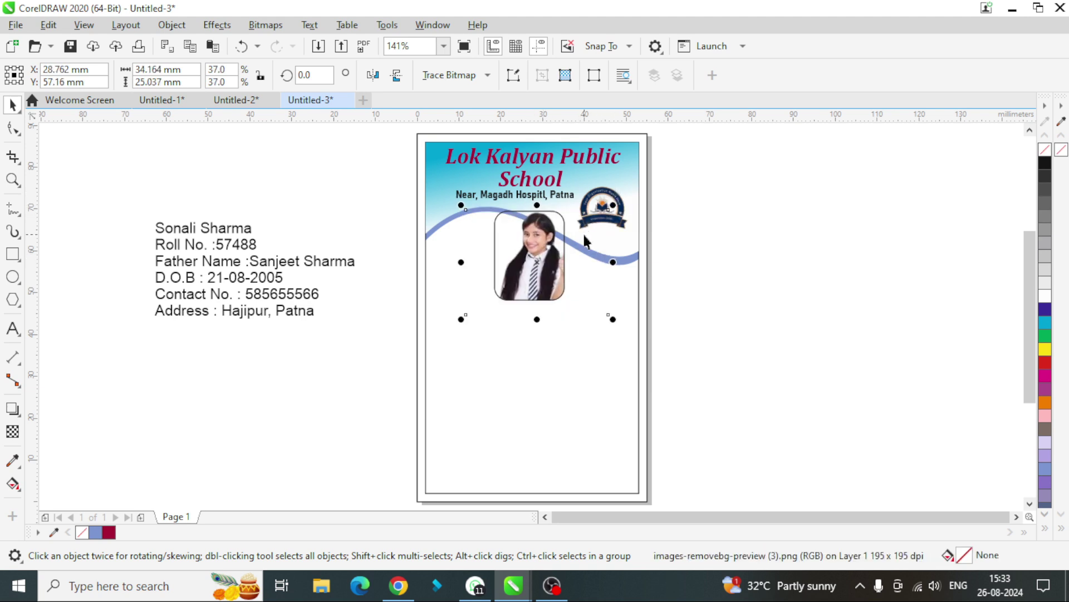
key(Left)
key(Left)
key(Left)
key(Left)
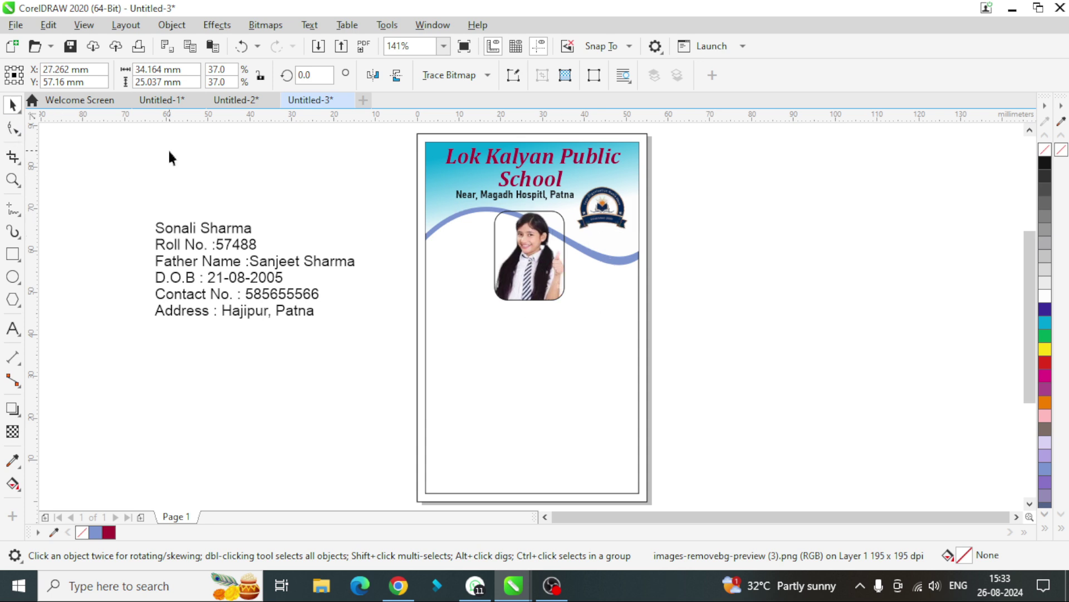
- Fill the photo frame with white and deselect it
click(563, 217)
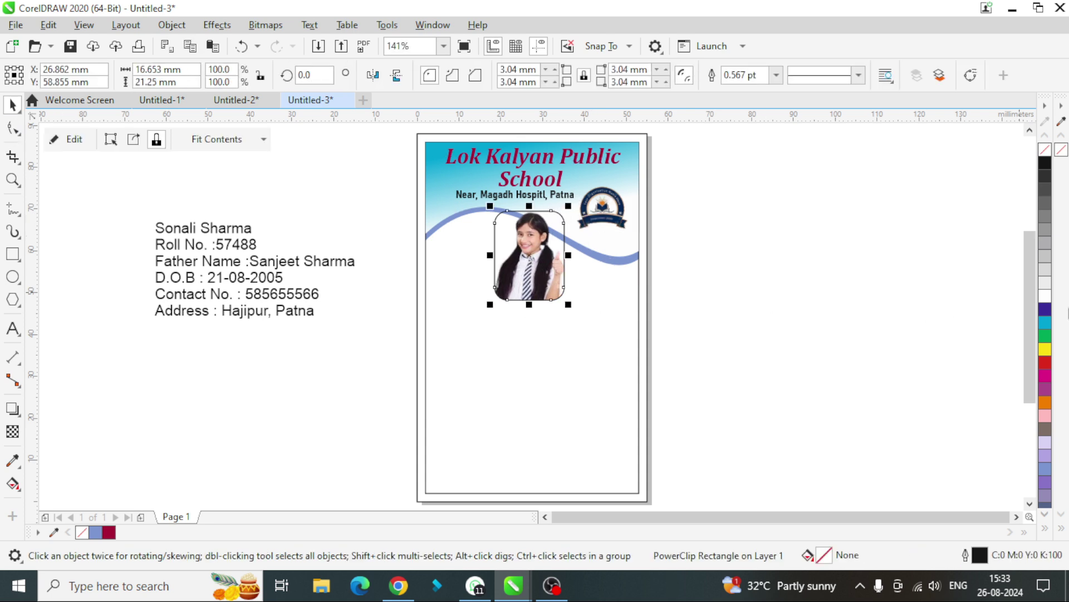
click(1045, 295)
click(947, 306)
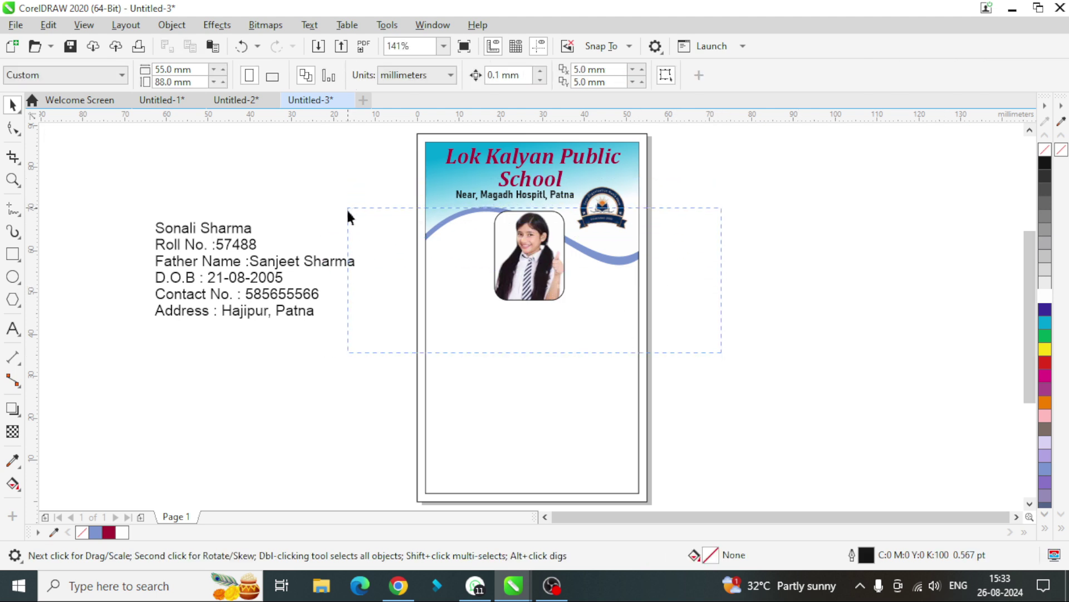
- Enlarge the photo frame to about 17.3 × 22.1 mm and nudge it about 1.1 mm down and 0.1 mm left
drag(348, 210, 348, 209)
drag(572, 207, 576, 203)
key(Down)
key(Down)
key(Down)
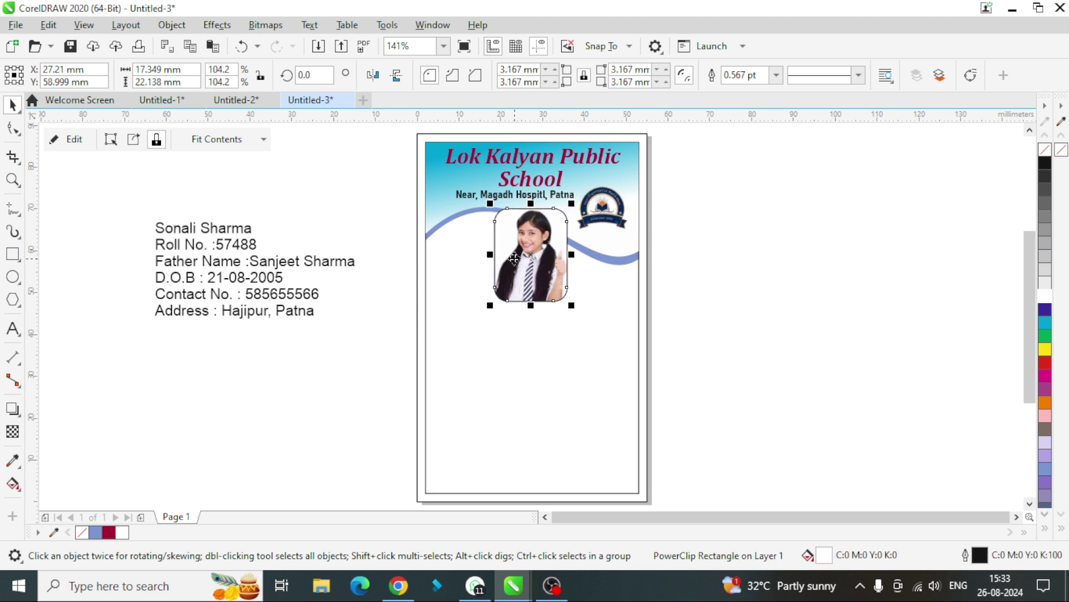
key(Left)
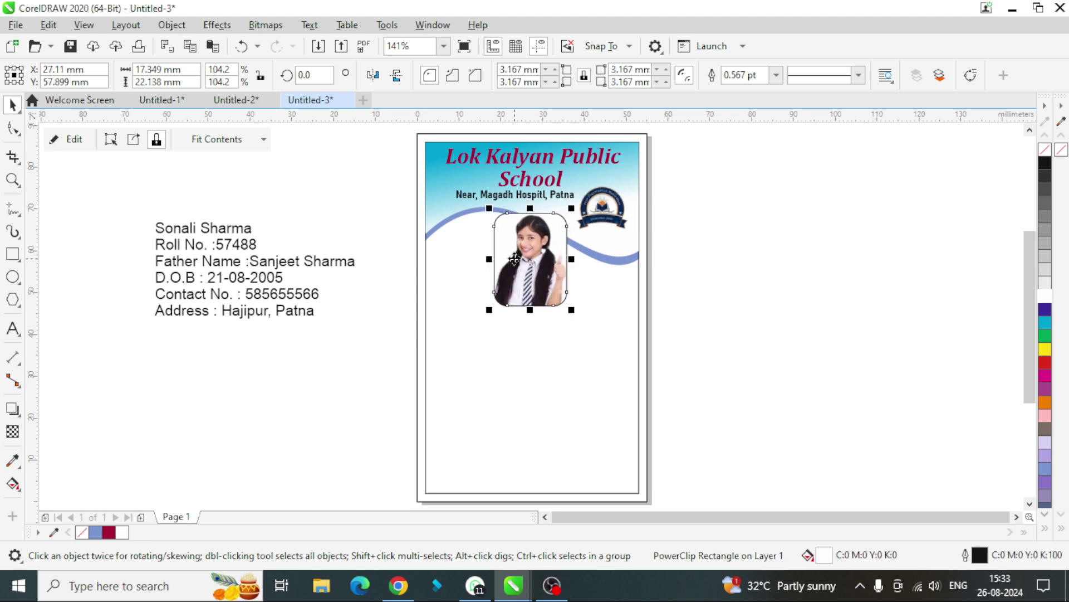
- Nudge the address line about 0.8 mm right and slightly down to centre it between the school name and photo
click(535, 202)
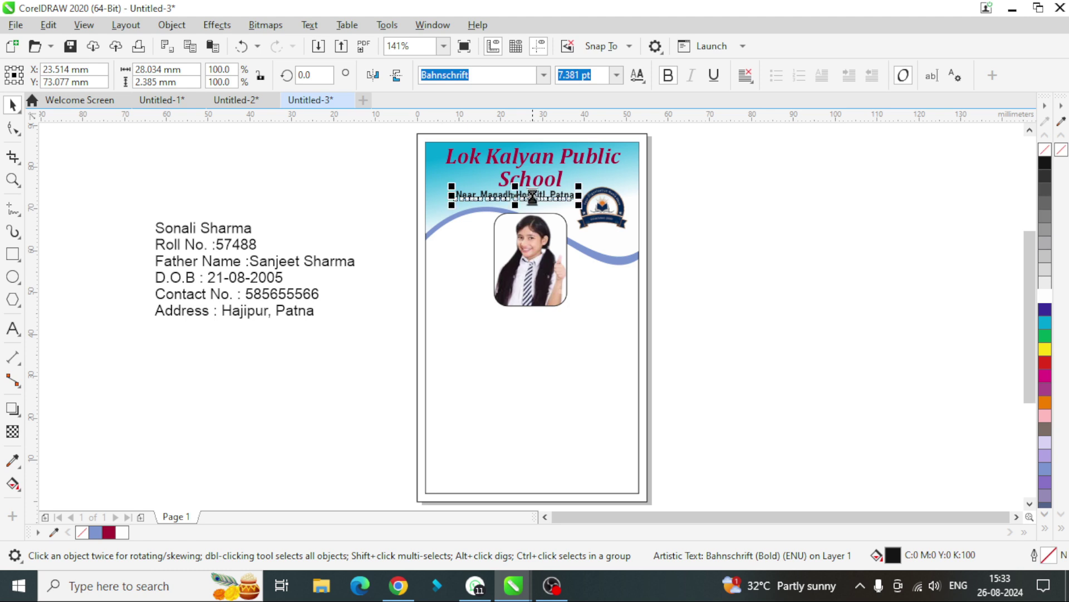
key(Right)
key(Right)
key(Right)
key(Right)
key(Right)
key(Right)
key(Right)
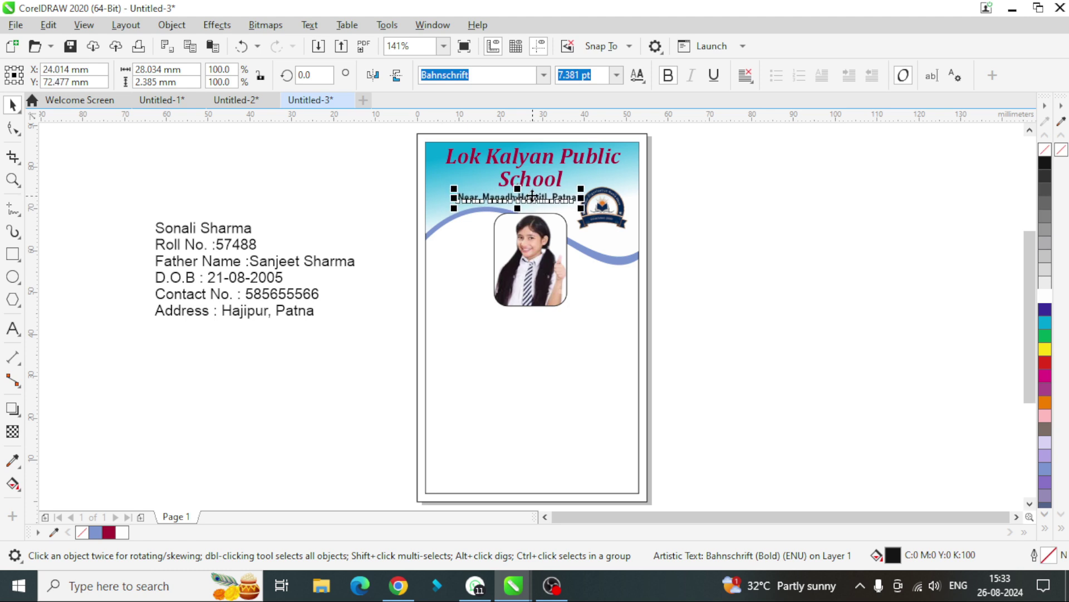
key(Down)
key(Down)
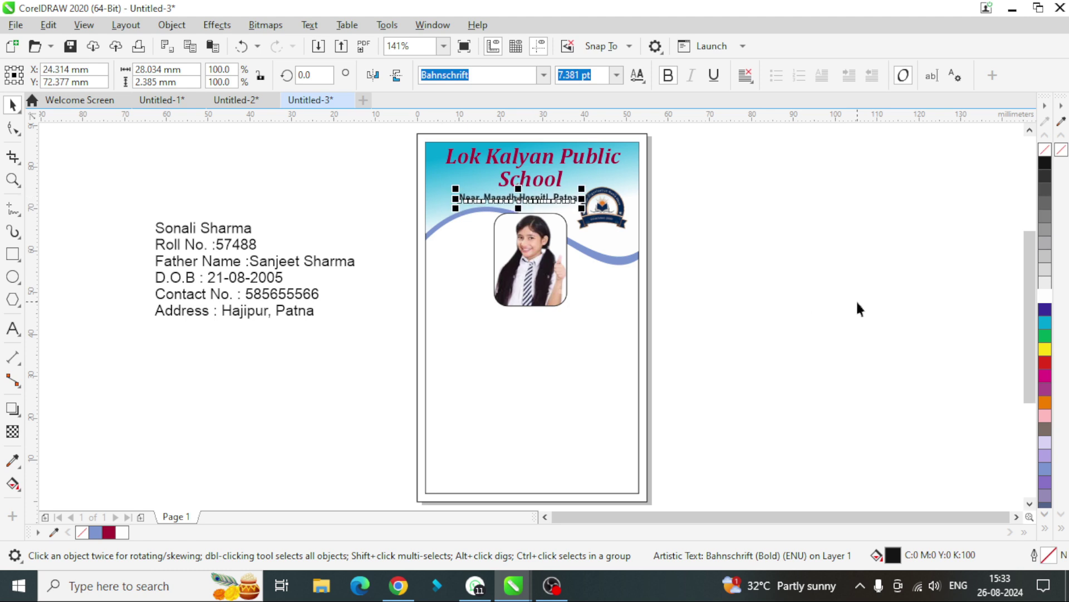
key(Up)
key(Up)
key(Up)
key(Up)
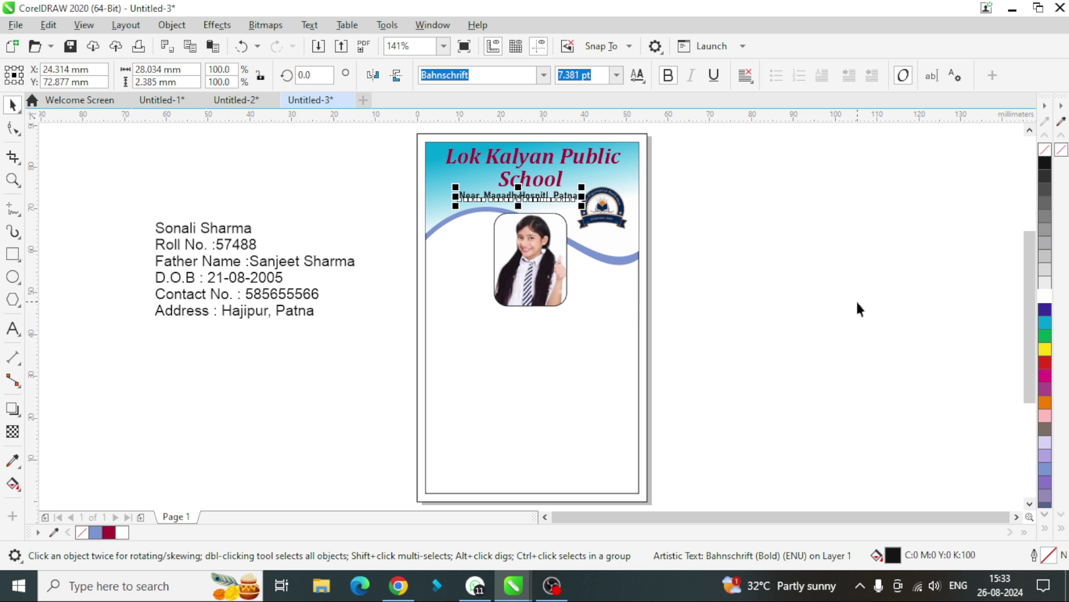
key(Down)
key(Escape)
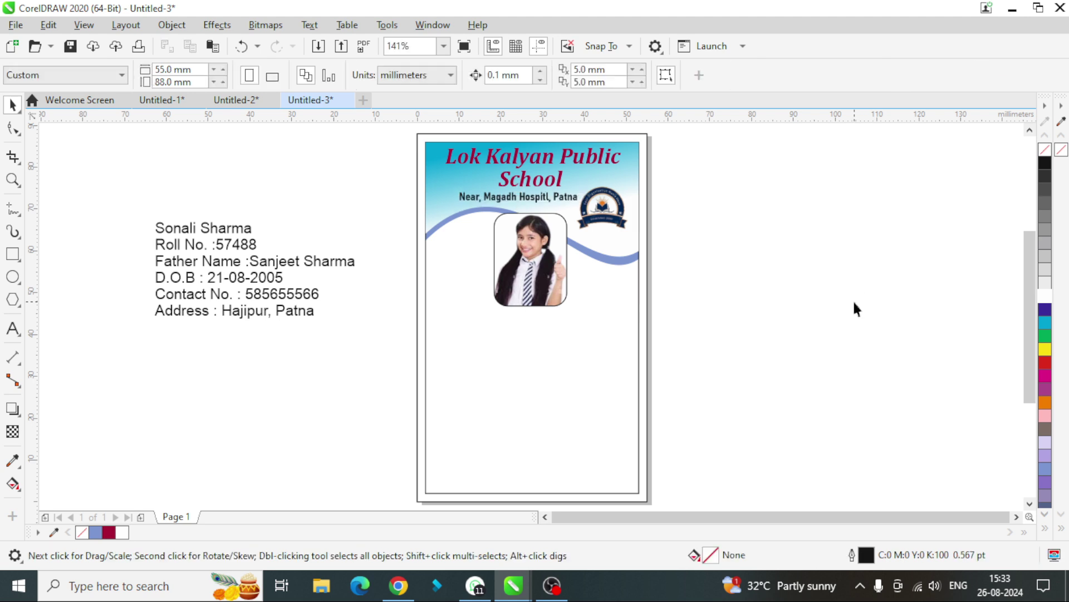
- Select the six student detail lines beside the card and set them in Arial Regular
drag(134, 194, 383, 357)
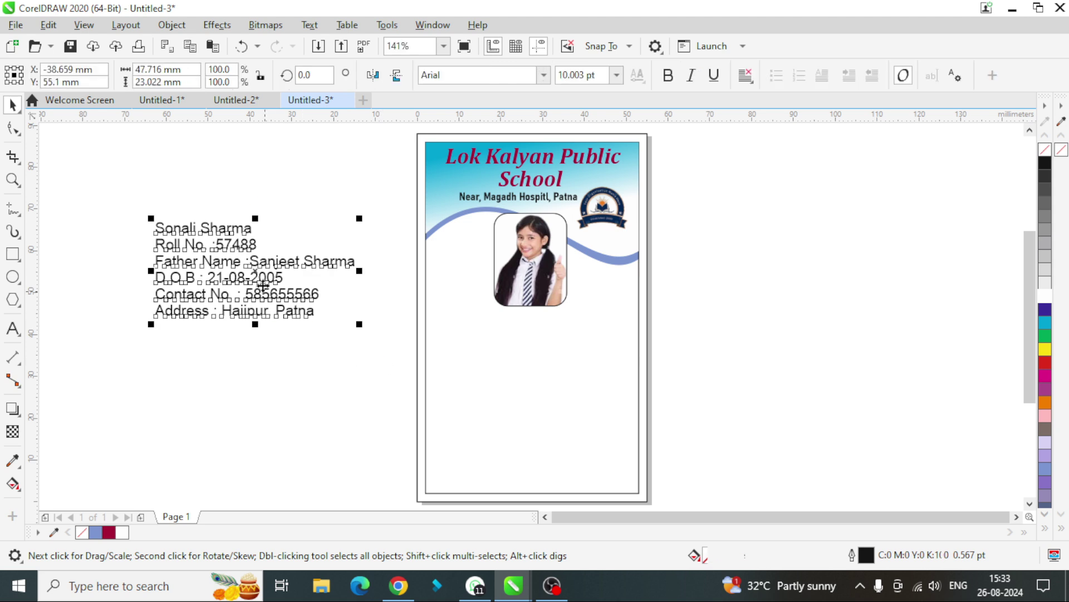
click(541, 75)
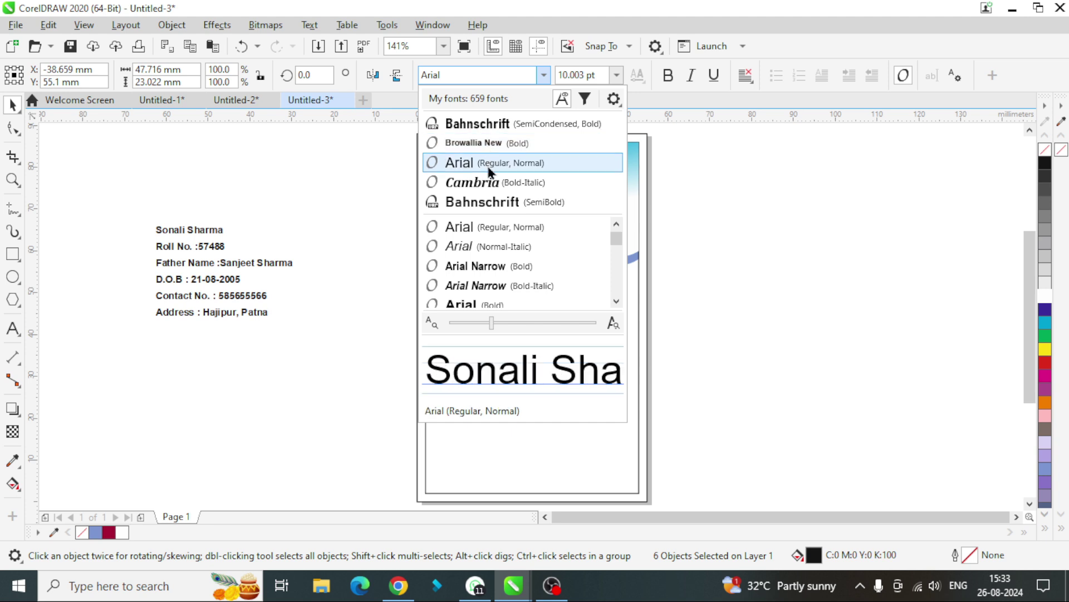
click(482, 227)
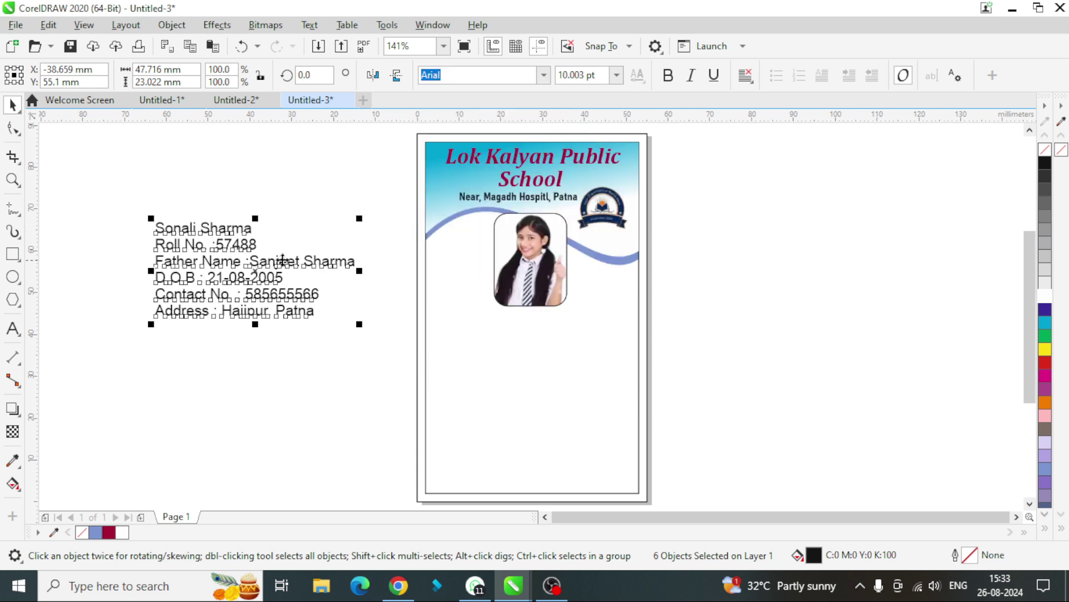
- Move the student detail lines onto the card below the photo and shrink them to about 45.9 × 22.2 mm
drag(264, 290, 543, 427)
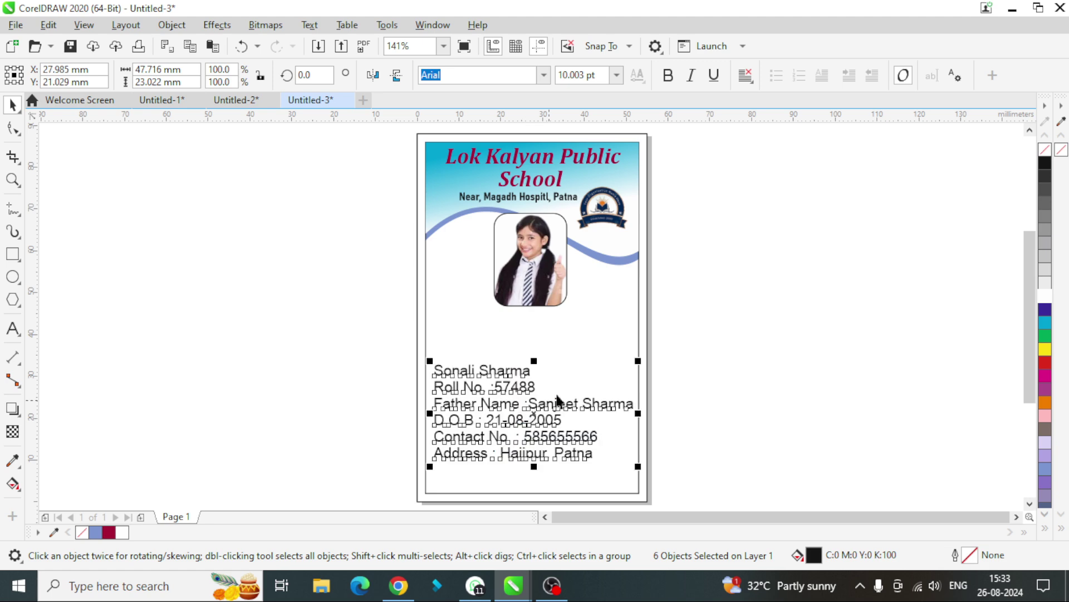
drag(638, 356, 630, 364)
drag(504, 417, 504, 390)
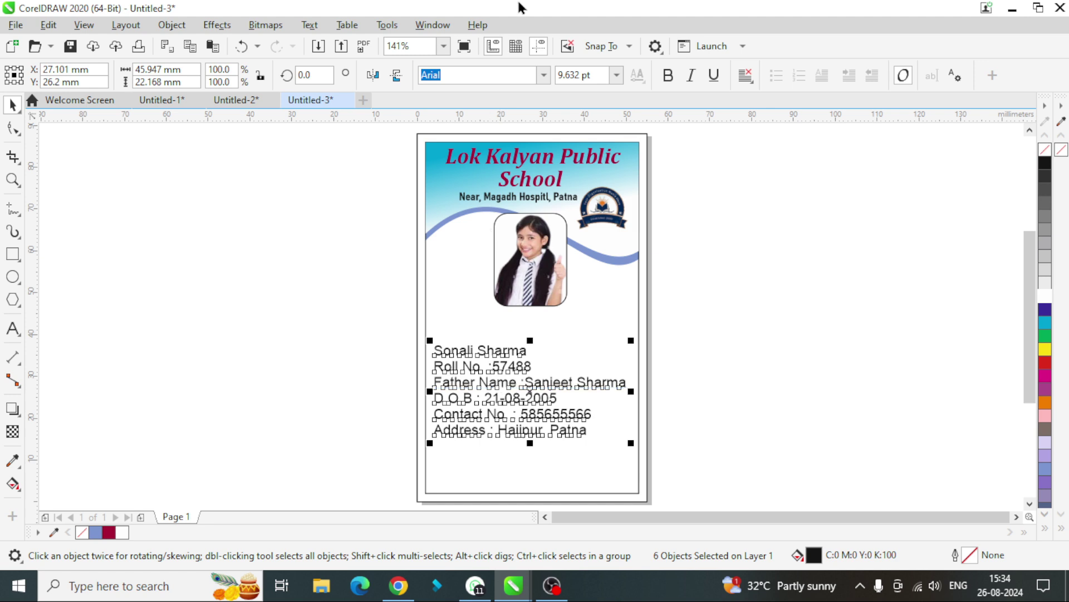
- Set the six detail lines in Arial Regular and pad the Roll No. and Father Name labels with spaces to align their colons
click(543, 75)
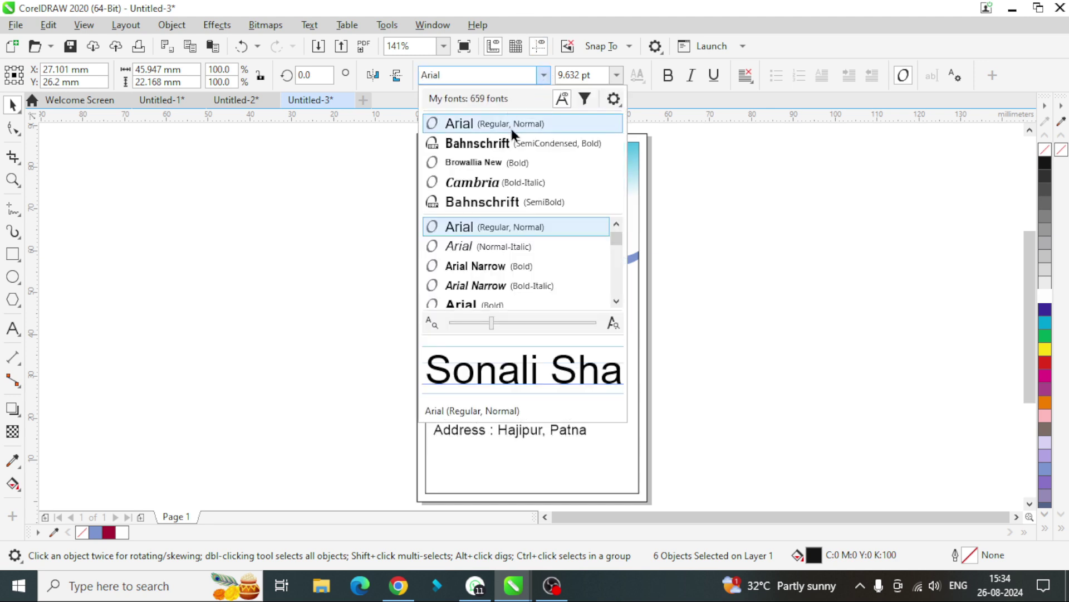
click(511, 124)
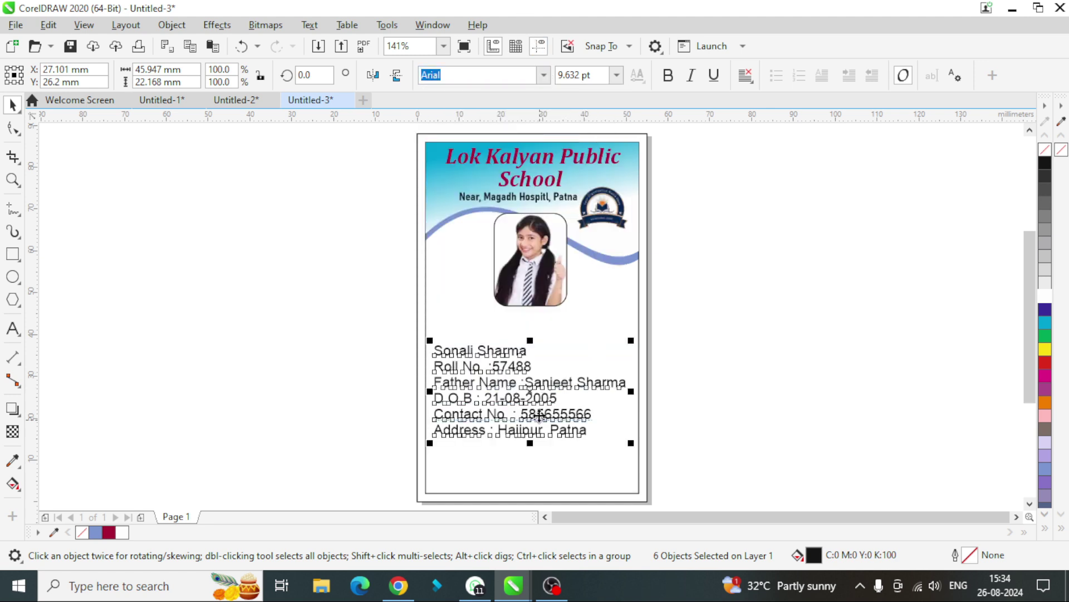
key(F8)
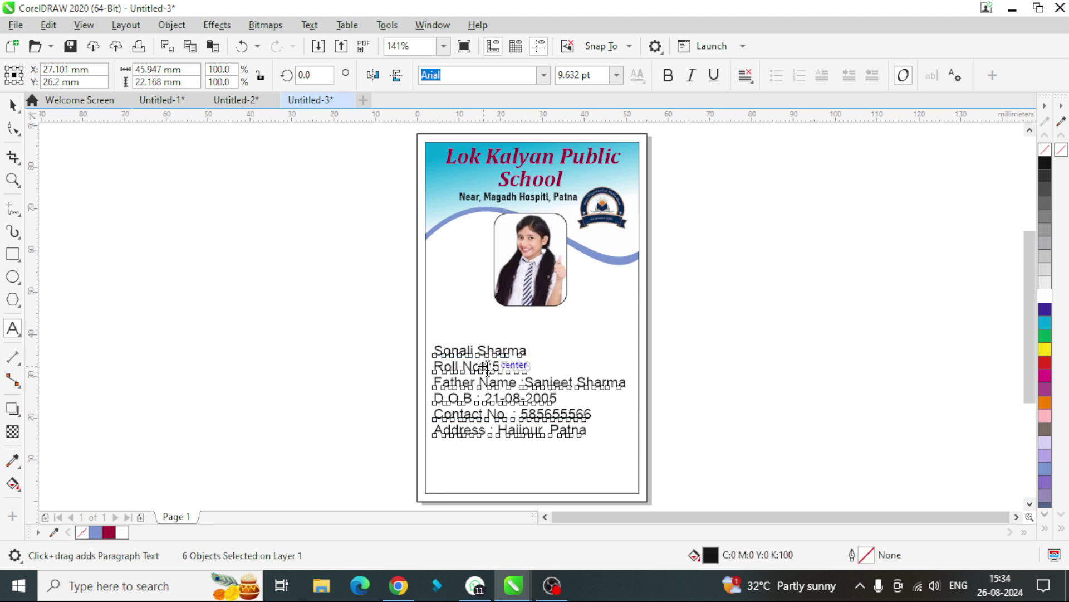
click(487, 366)
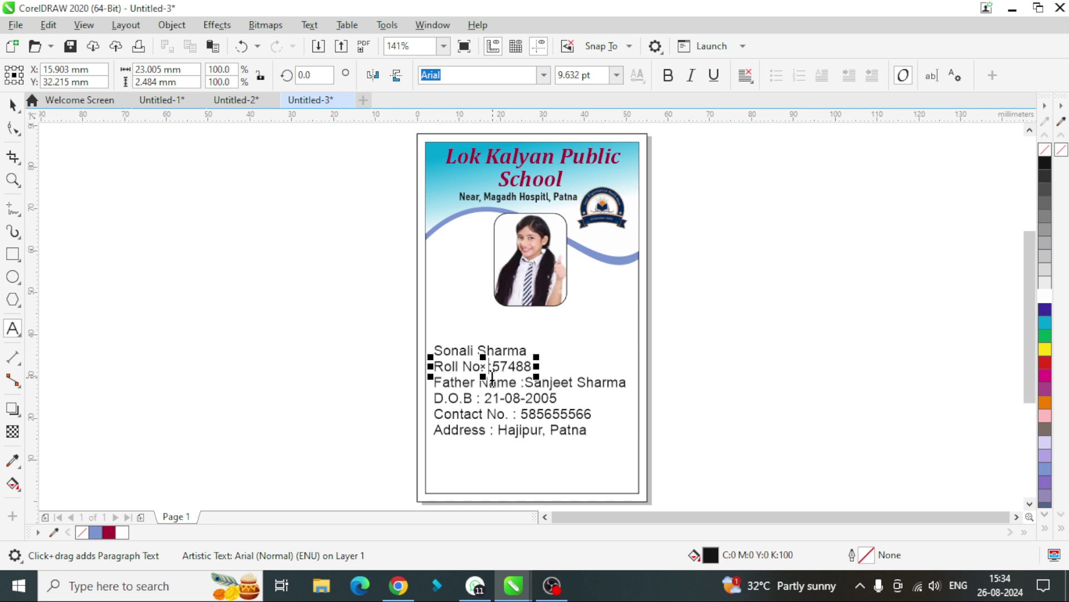
text(.)
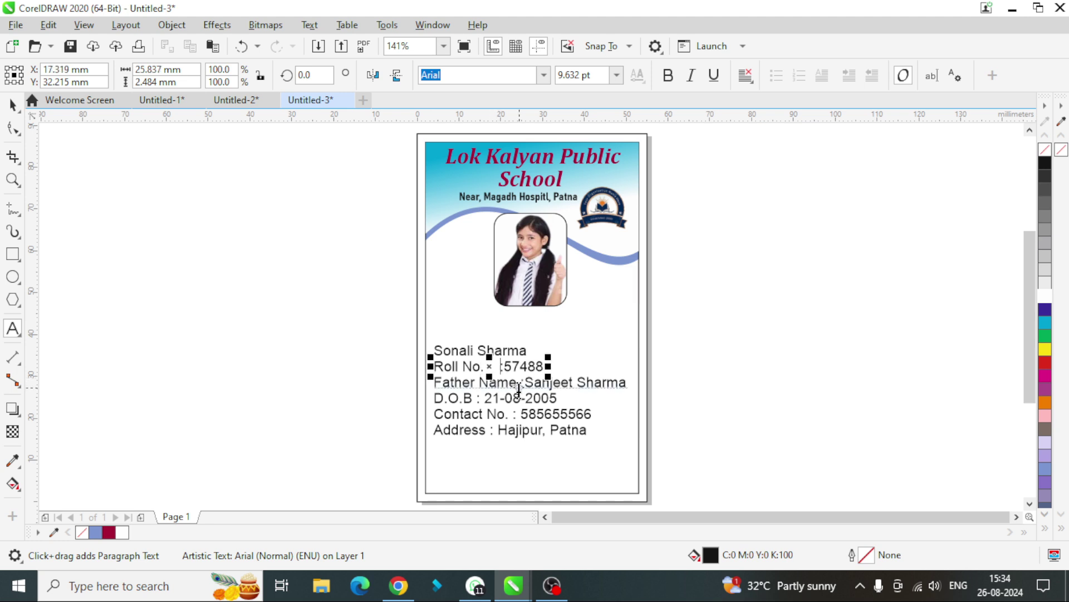
click(518, 383)
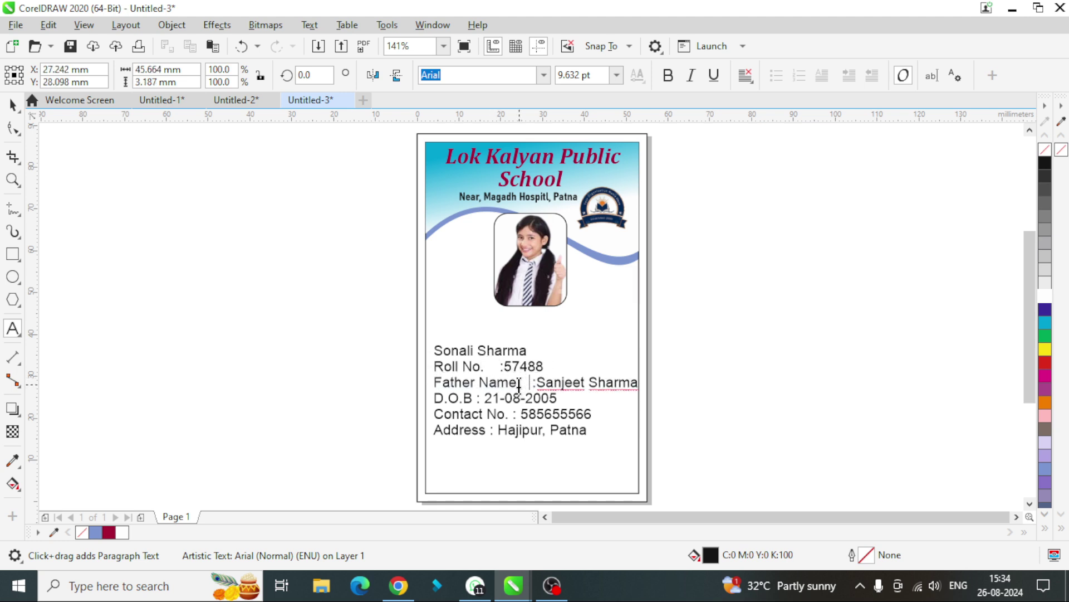
click(498, 366)
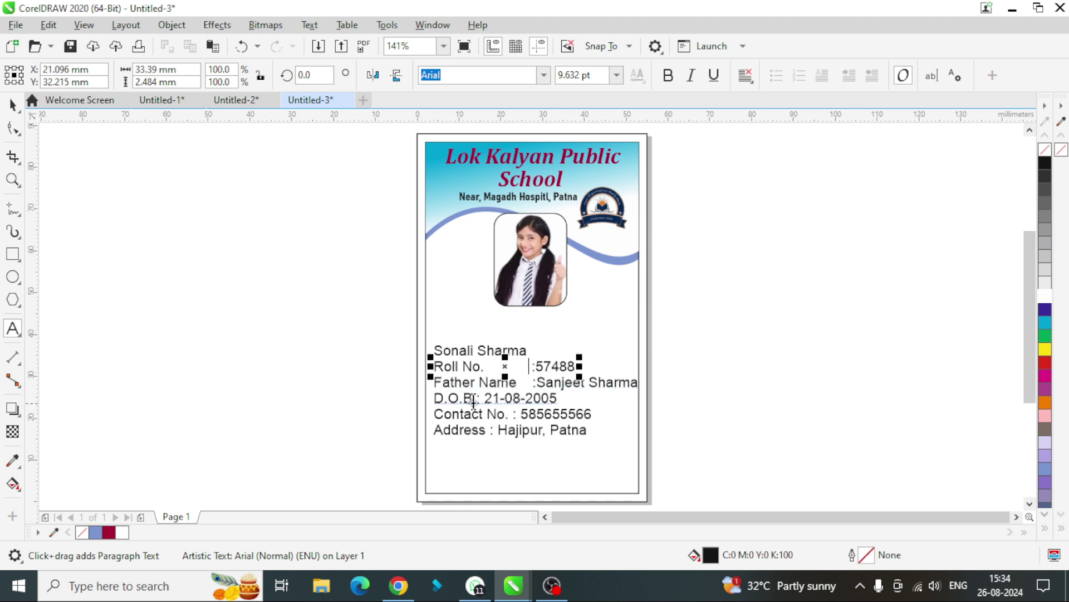
- Pad the D.O.B, Contact No. and Address labels with spaces so their colons line up with the Father Name line
click(474, 398)
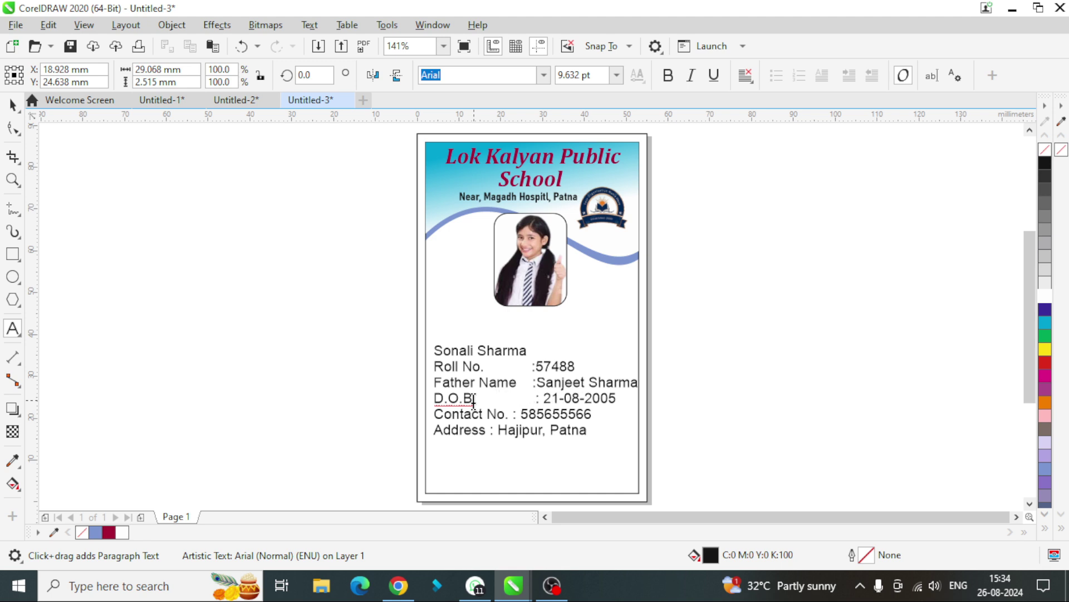
key(BackSpace)
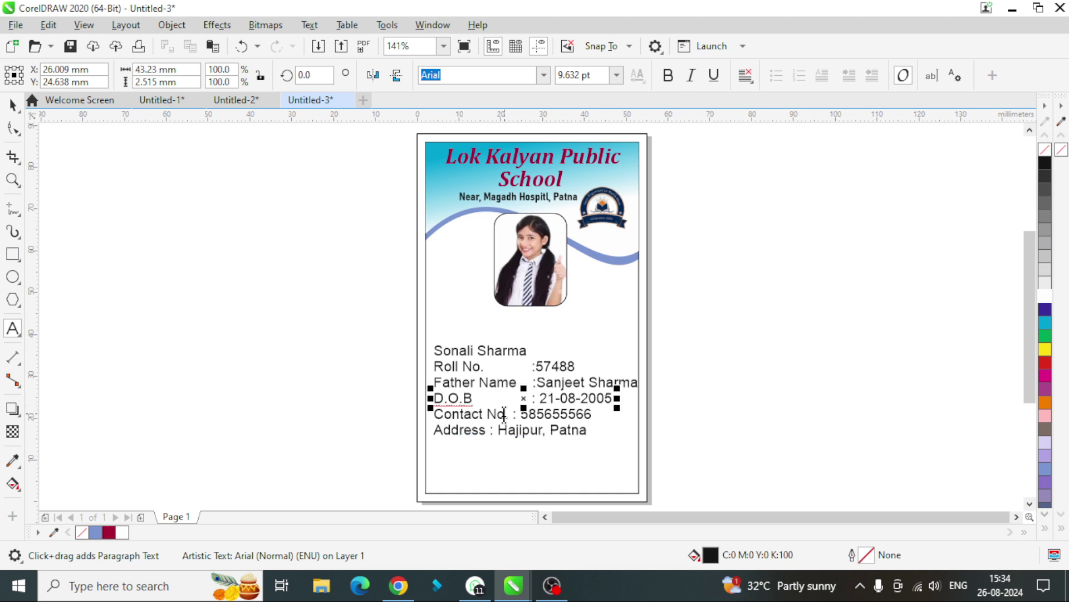
click(512, 413)
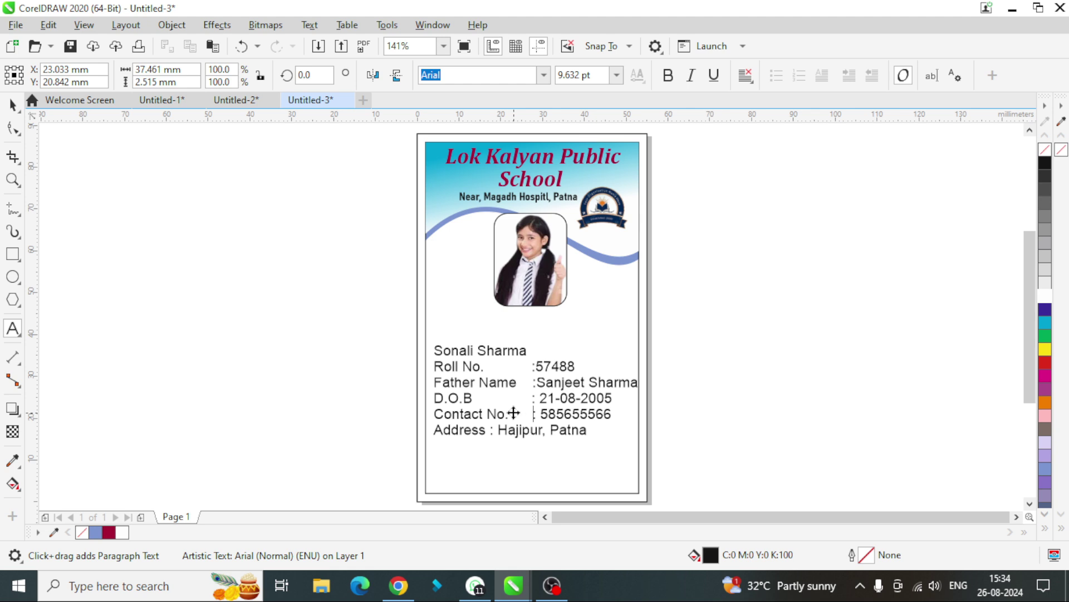
click(489, 430)
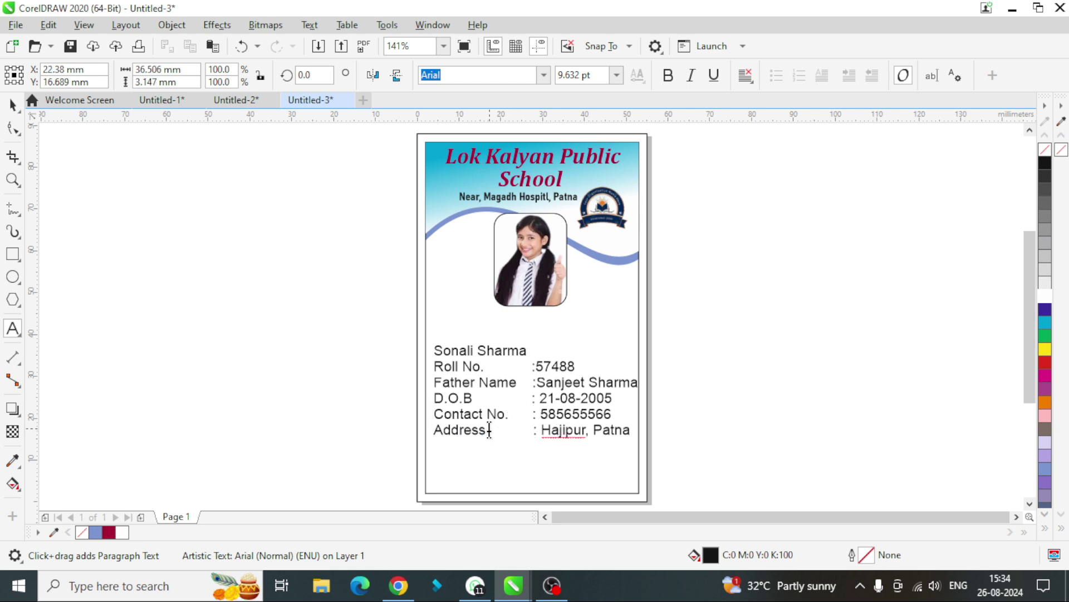
click(12, 105)
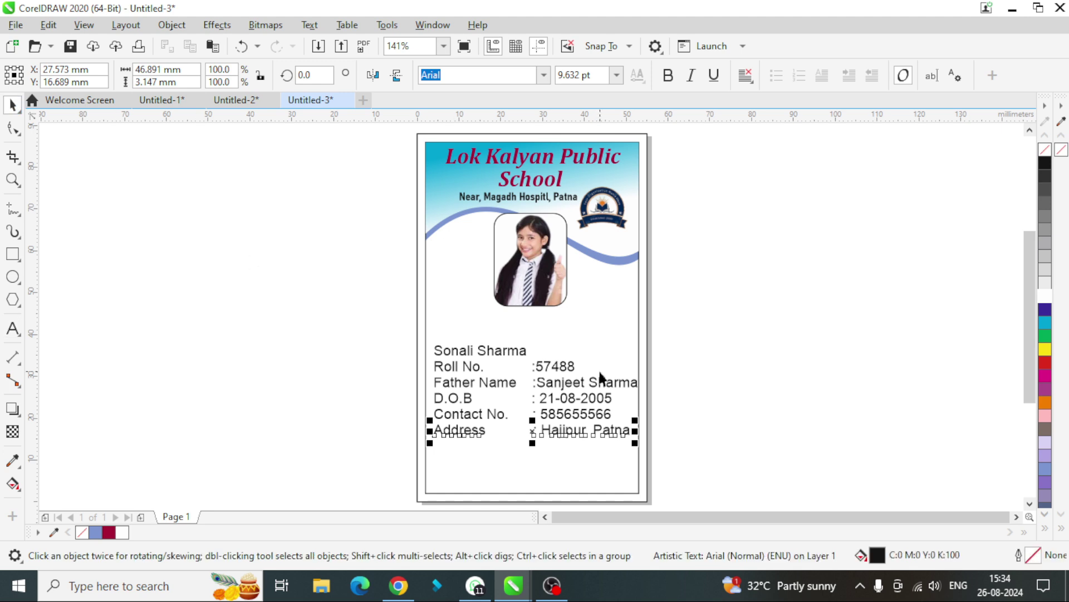
- Move the student's name line to just below the photo and enlarge it to about 29.5 × 3.4 mm
click(490, 350)
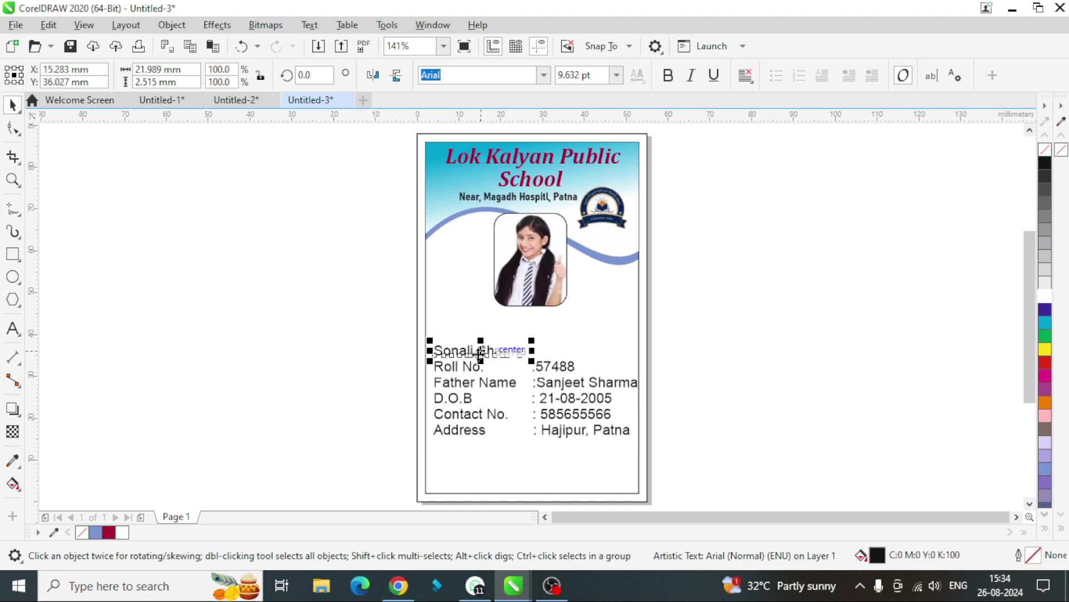
drag(480, 351, 521, 328)
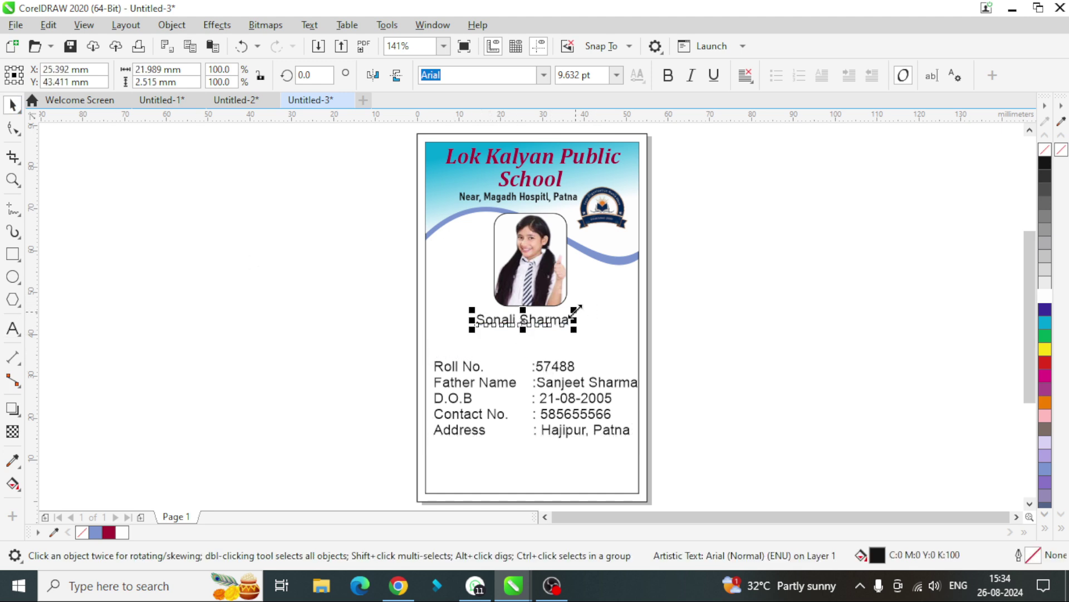
drag(583, 302, 604, 301)
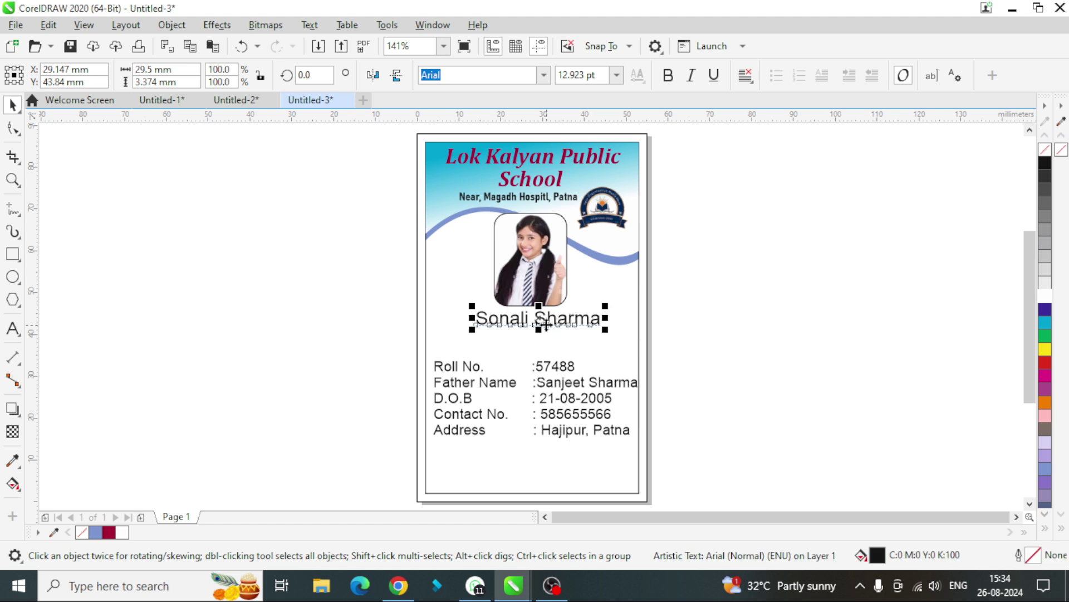
drag(540, 318, 543, 324)
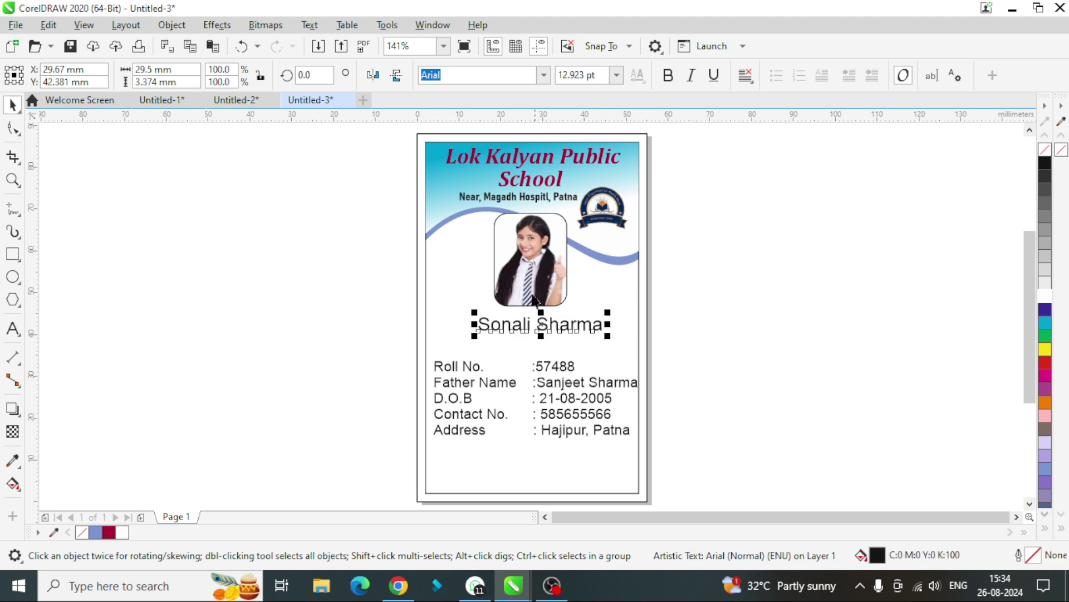
- Set the student's name in Bahnschrift SemiCondensed Bold and enlarge it to about 33 × 4.2 mm
click(544, 75)
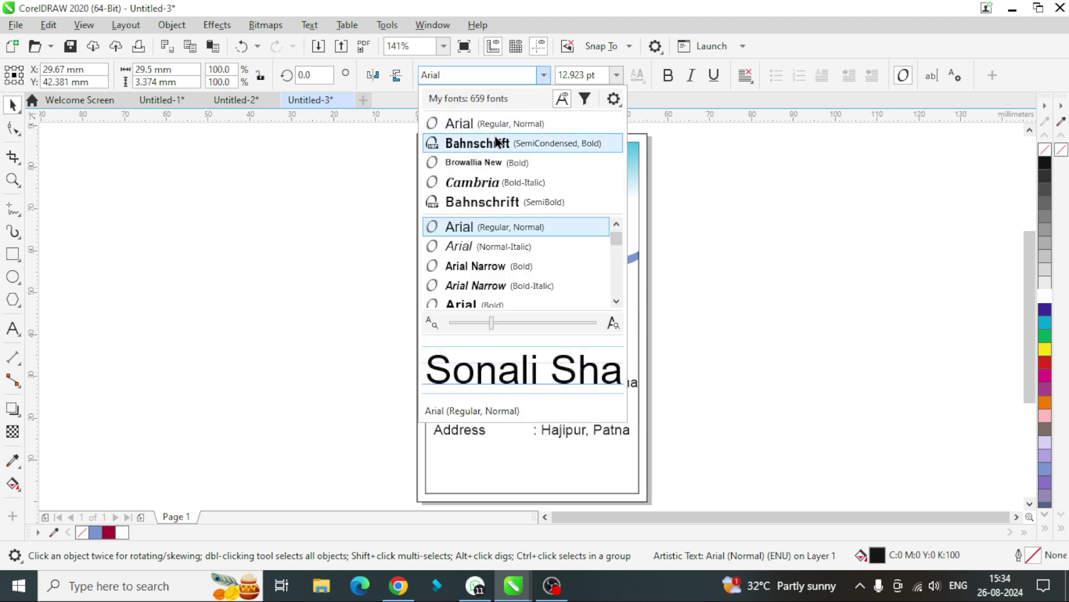
click(494, 144)
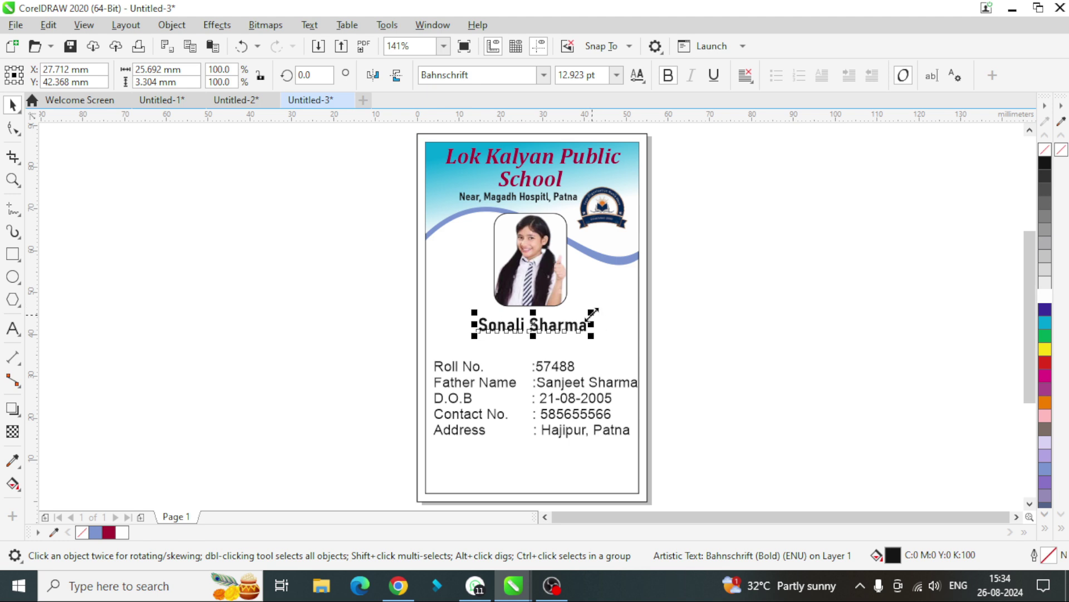
drag(592, 313, 623, 293)
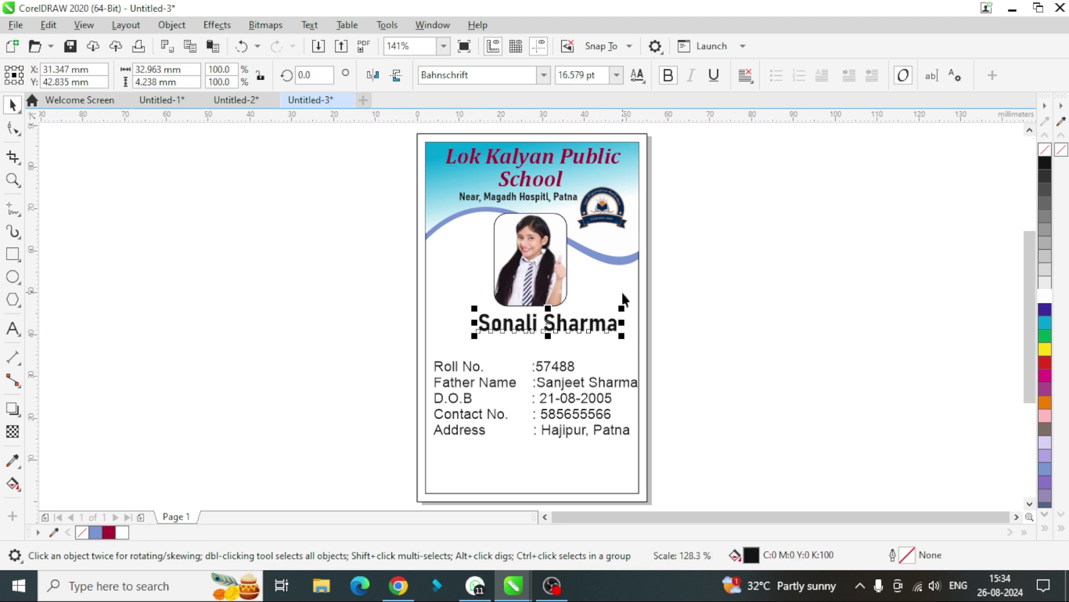
- Fill the student's name with red and nudge it about 3.9 mm left and 0.4 mm up to centre it below the photo
click(1047, 364)
key(Left)
key(Left)
key(Left)
key(Left)
key(Left)
key(Left)
key(Left)
key(Left)
key(Left)
key(Left)
key(Left)
key(Left)
key(Left)
key(Left)
key(Left)
key(Left)
key(Left)
key(Left)
key(Left)
key(Left)
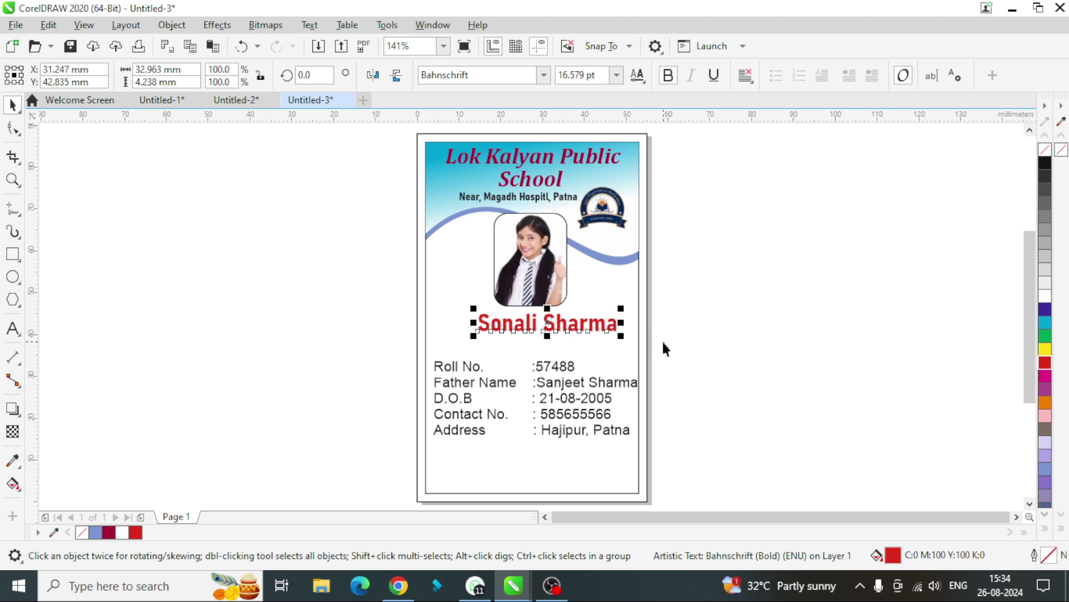
key(Left)
key(Left)
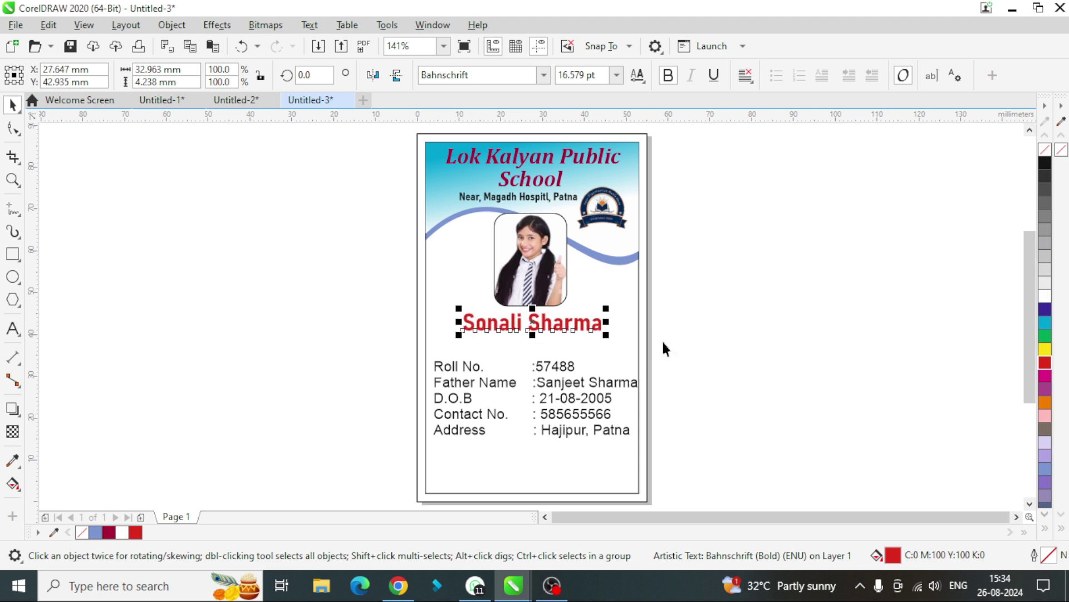
key(Up)
key(Up)
key(Up)
key(Up)
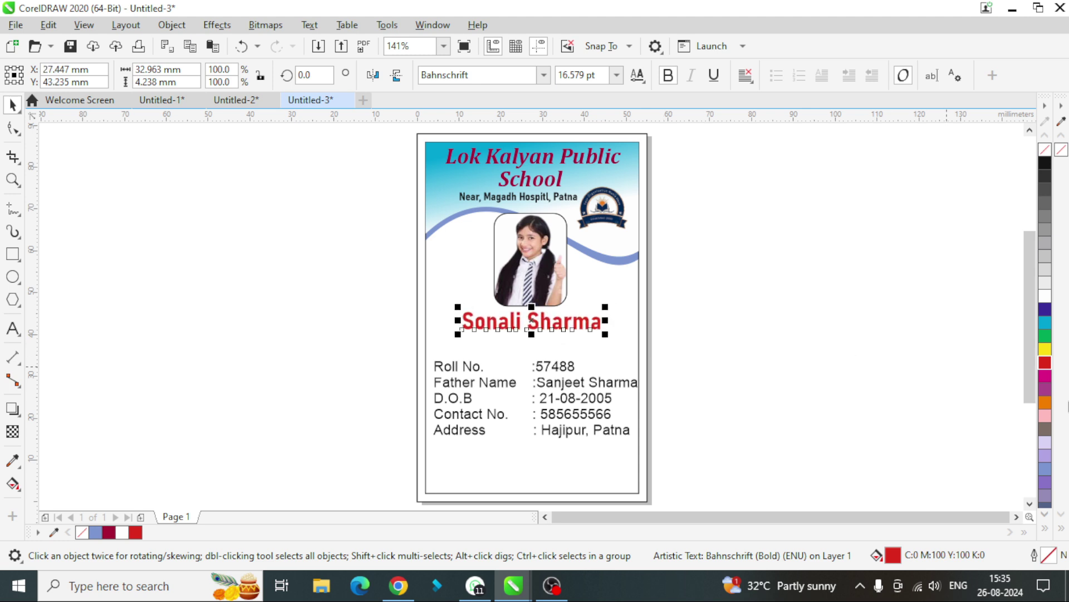
- Recolour the student's name with a dark crimson shade of red to match the school name
click(1045, 363)
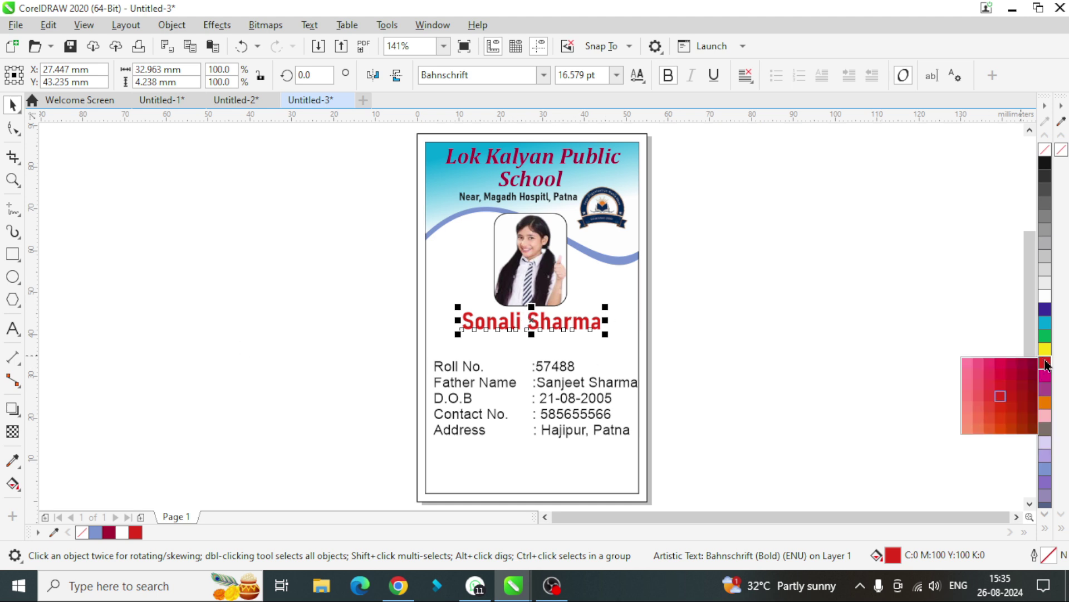
click(1020, 366)
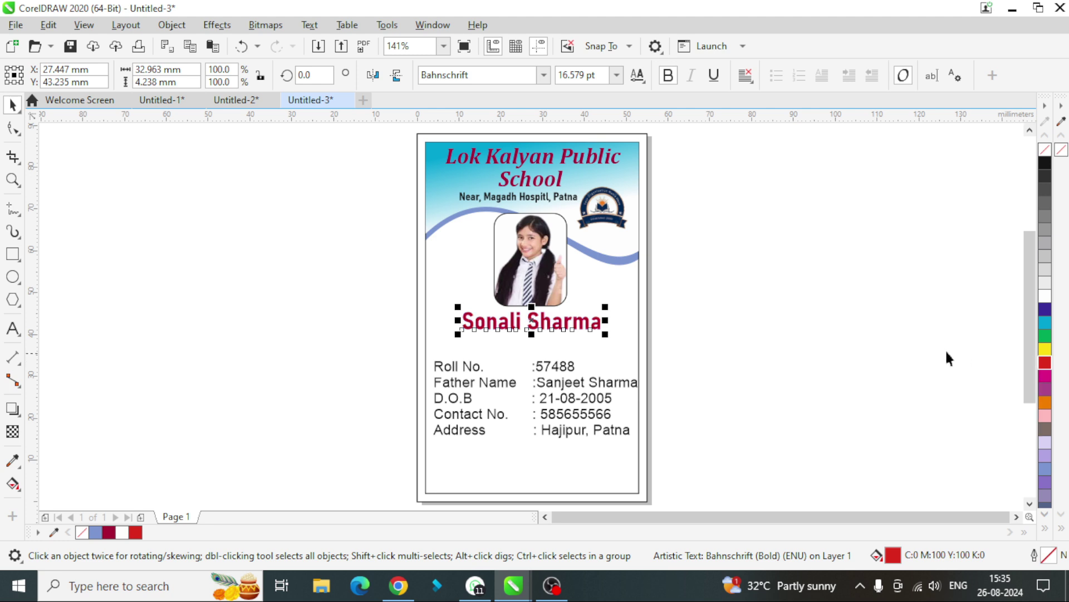
click(873, 351)
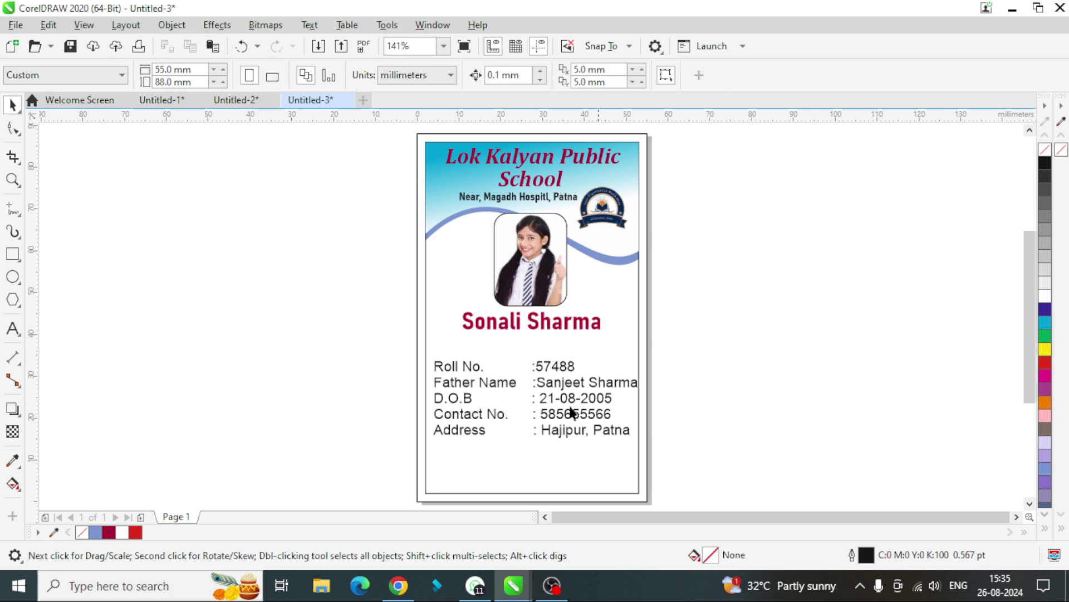
- Shrink the five detail lines below the student's name proportionally to about 46.5 × 17.5 mm
drag(346, 340, 713, 454)
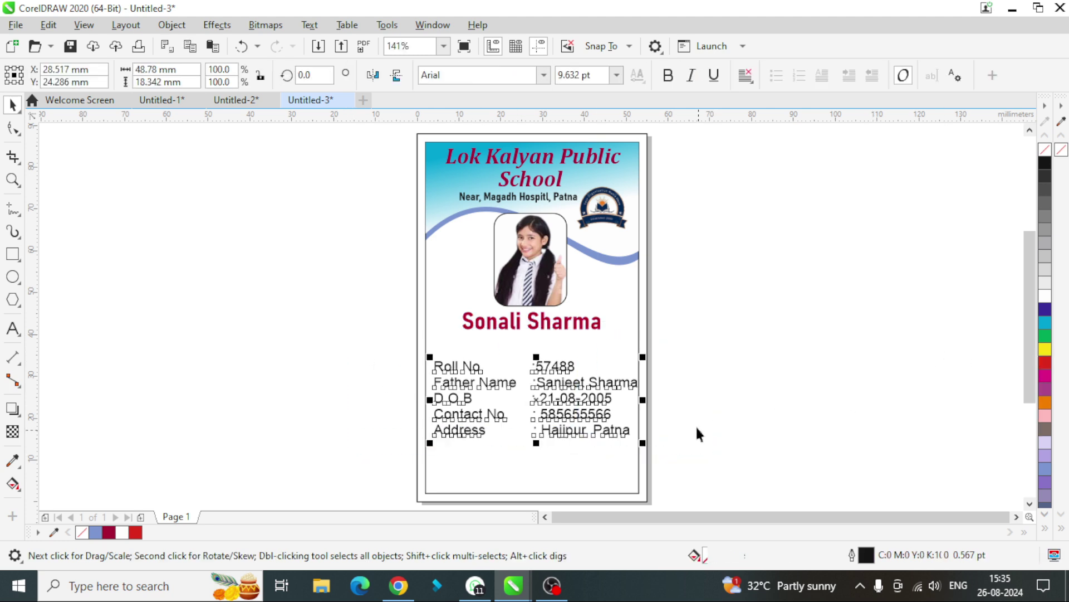
drag(641, 354, 633, 358)
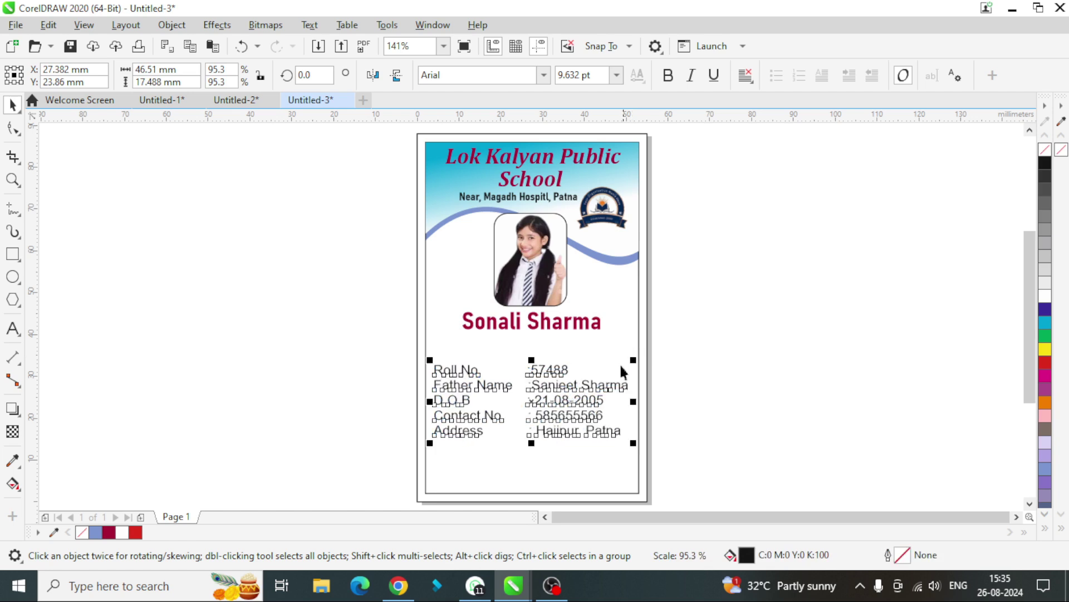
click(532, 363)
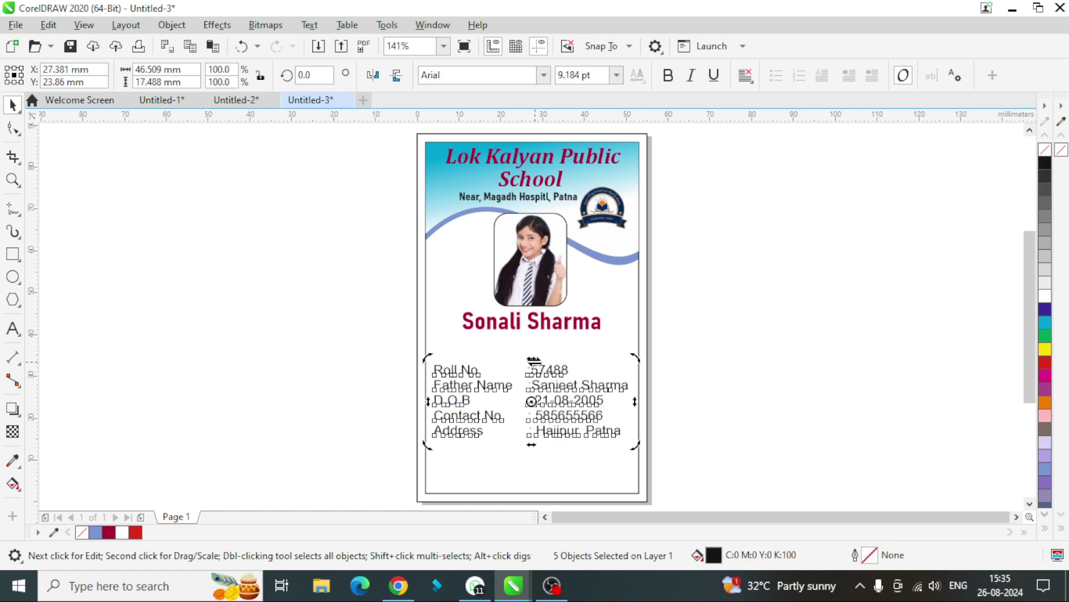
click(550, 399)
click(551, 388)
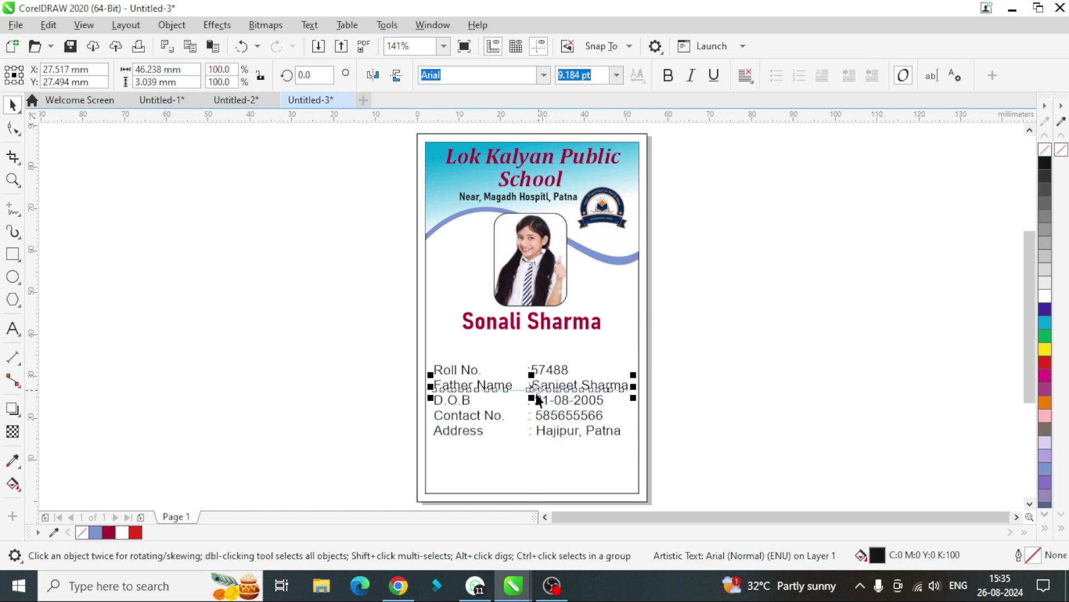
- Reselect the five detail lines and enlarge the block to about 47.6 × 18.7 mm within the card border
drag(337, 340, 539, 429)
drag(661, 453, 656, 443)
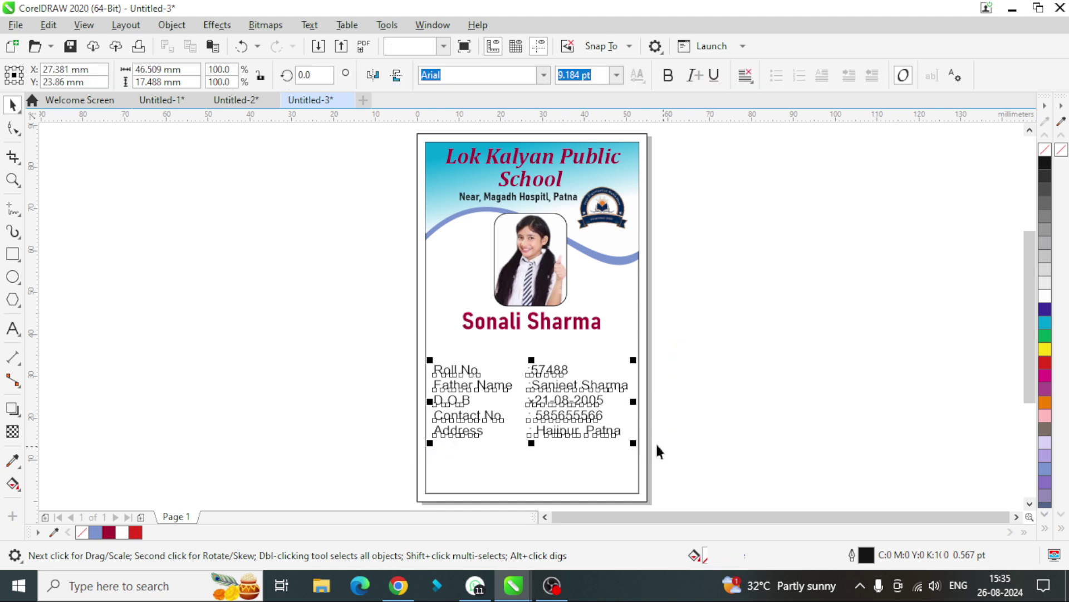
drag(531, 443, 532, 446)
drag(630, 360, 635, 358)
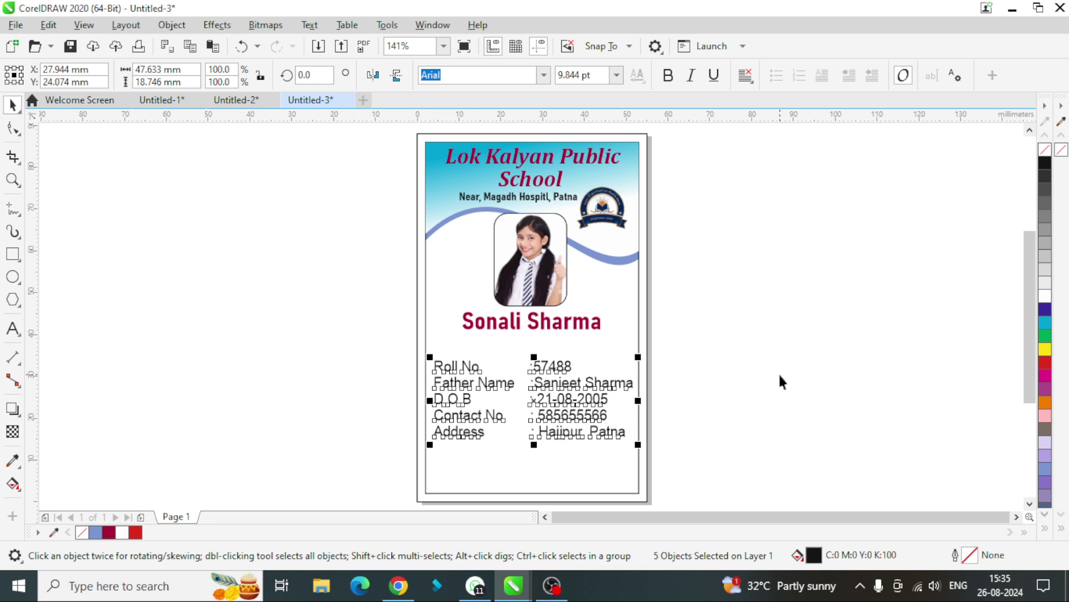
click(780, 372)
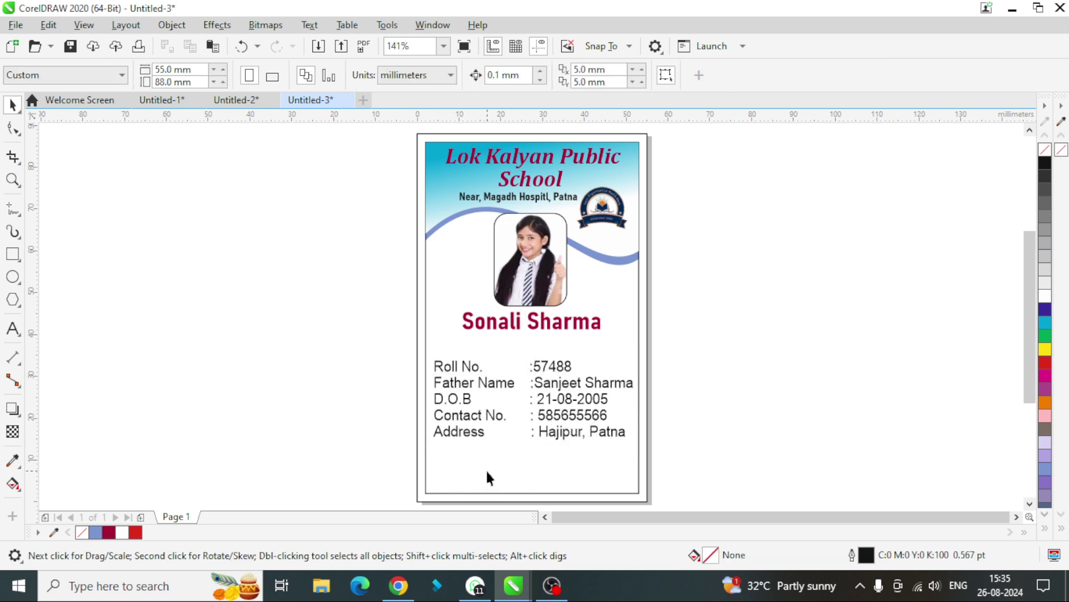
- Make a copy of the card's border rectangle squashed into a footer strip about 51 × 5.7 mm and fill it with cyan
click(597, 252)
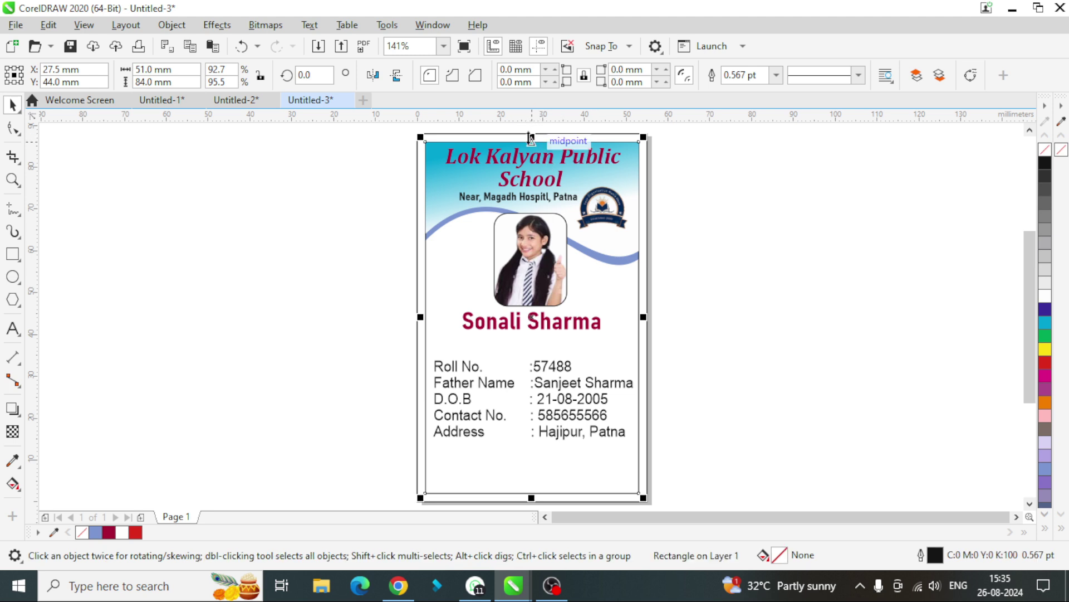
drag(530, 136, 536, 468)
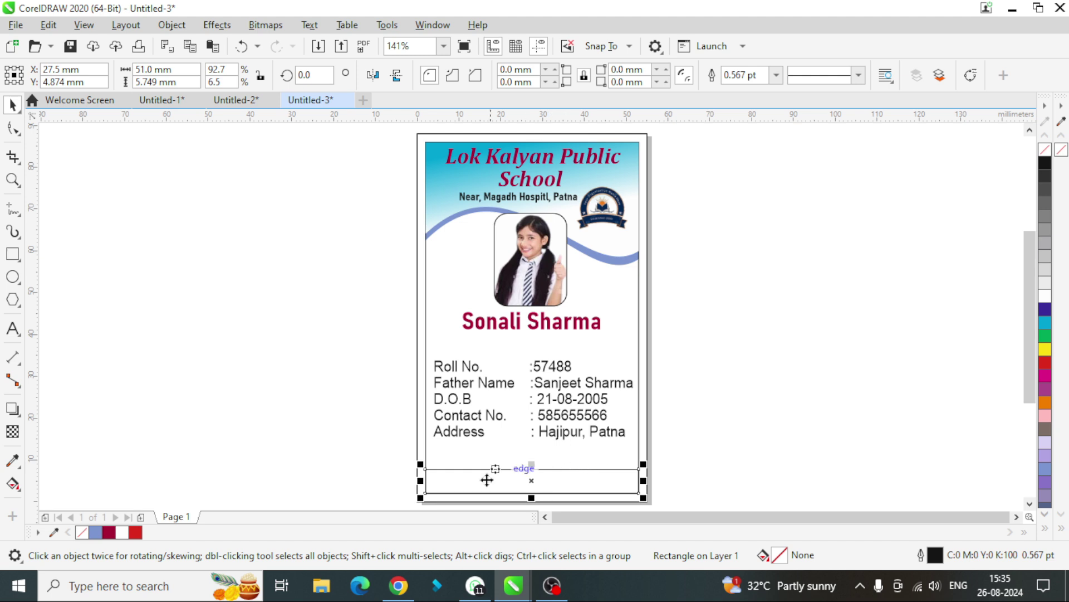
click(1046, 325)
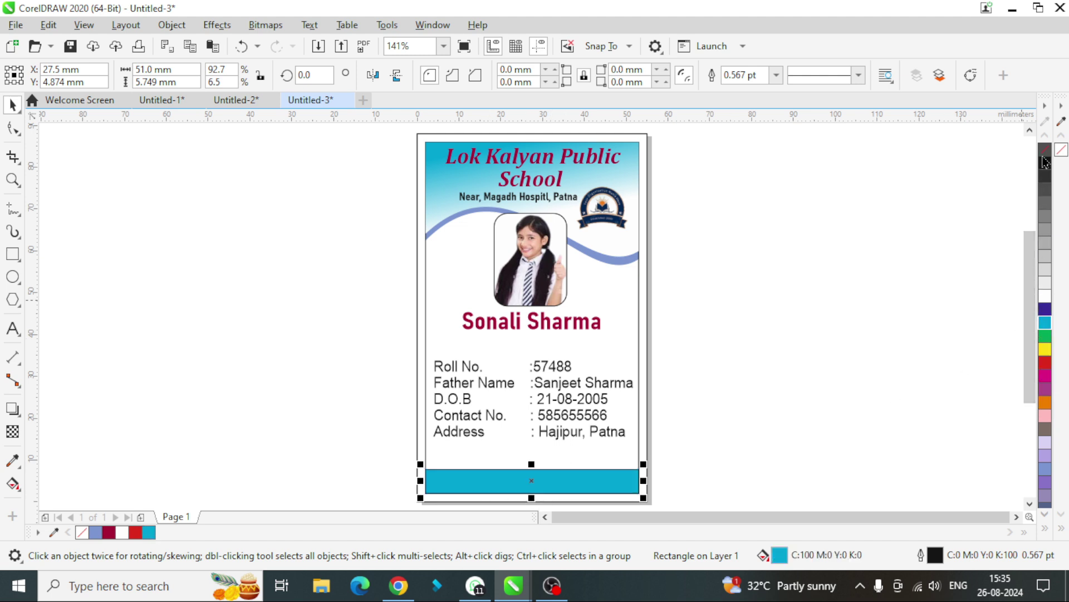
- Remove the outline from the cyan footer strip and convert the rectangle to an editable curve object
right_click(1045, 150)
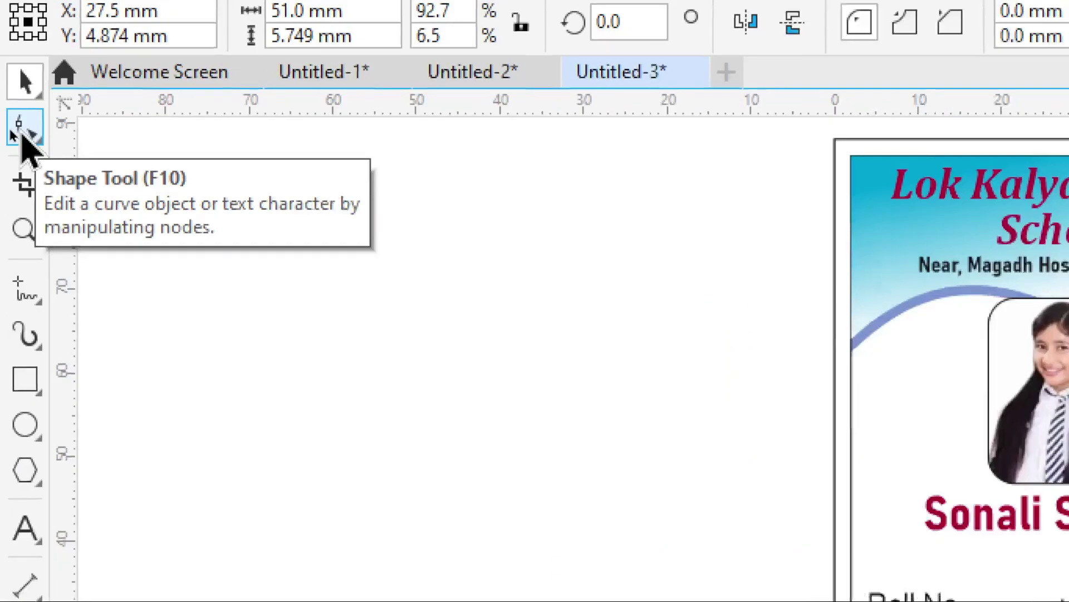
click(12, 133)
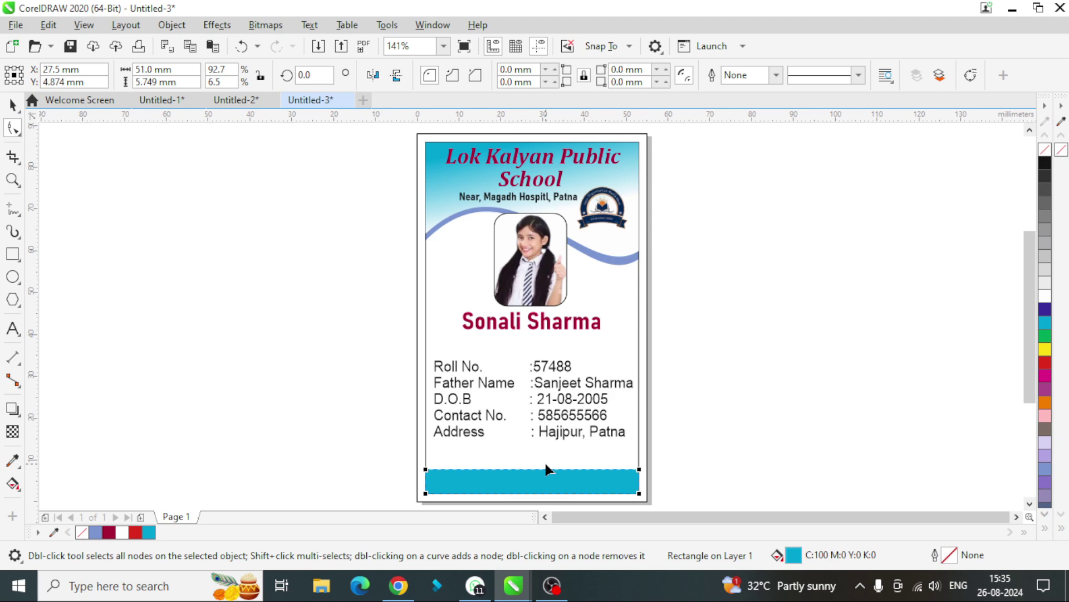
key(ctrl+q)
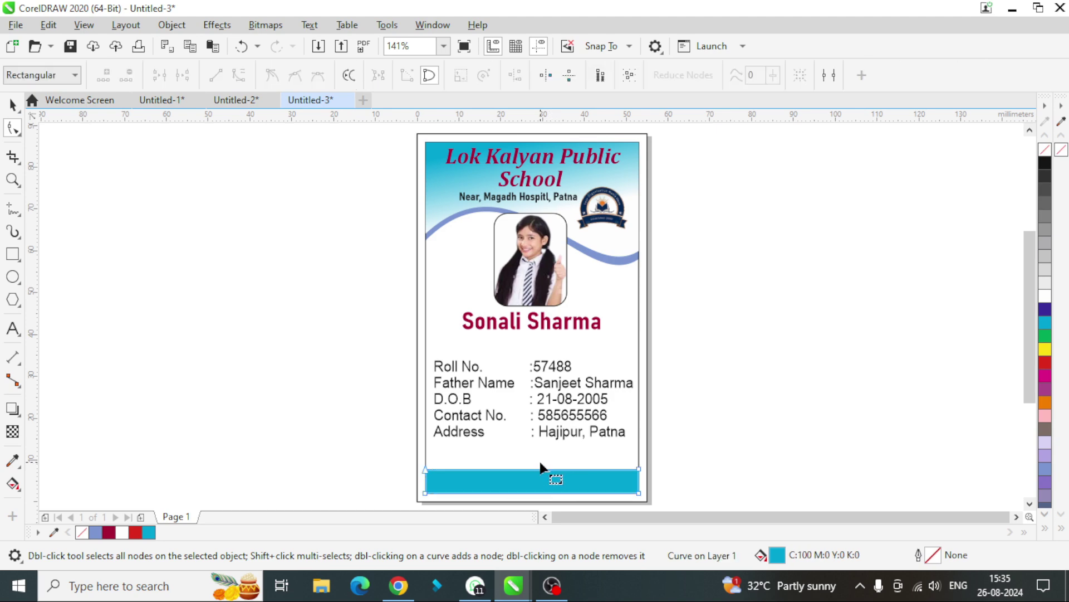
- Convert the footer strip's upper edge from a line to a curve and bend it into a shallow wave dipping near the middle
click(528, 469)
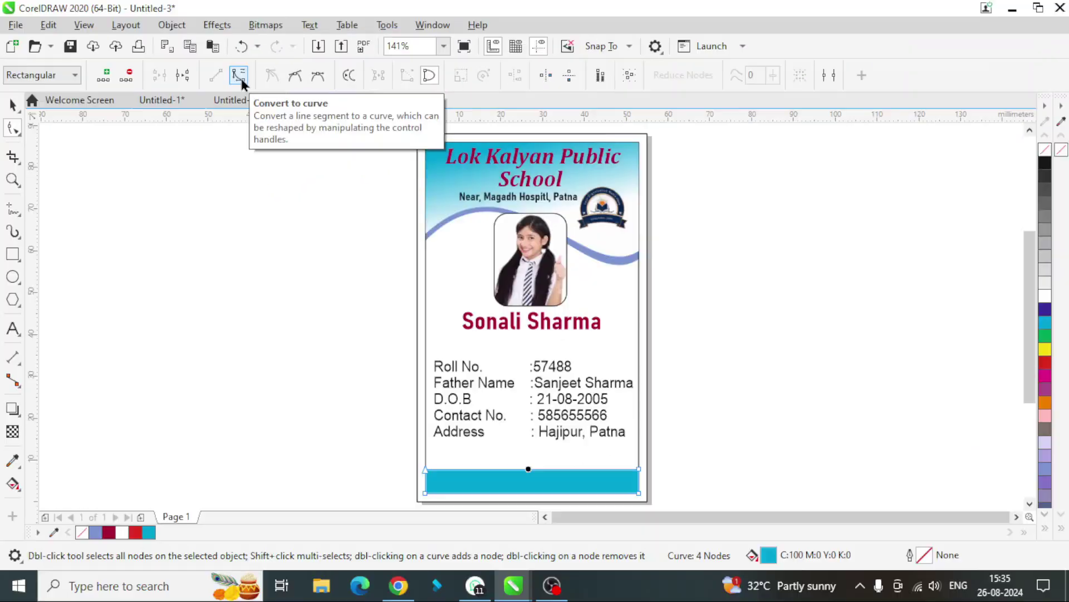
click(240, 75)
scroll(493, 437, down, 2)
drag(502, 474, 525, 433)
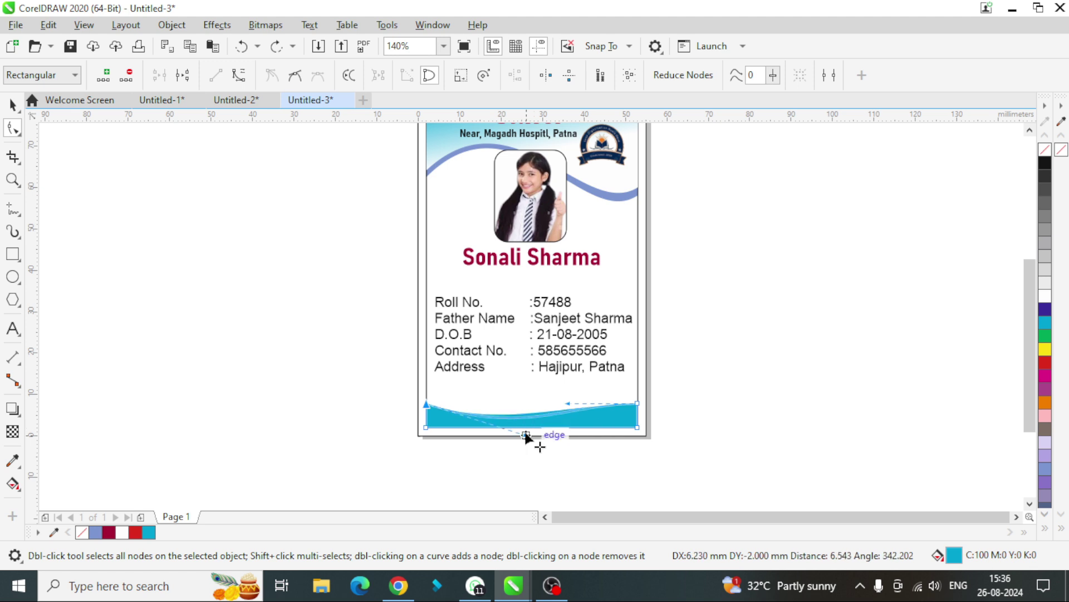
click(12, 105)
- Deselect the footer strip, fit the whole page in view and examine the card in a full-screen preview
key(shift+F4)
click(735, 320)
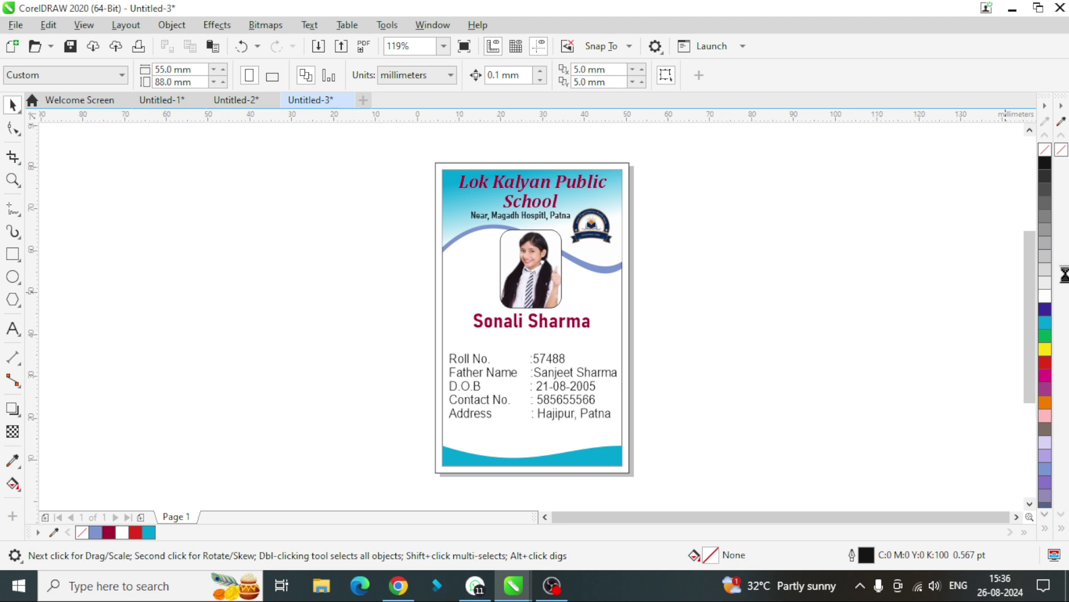
key(shift+F4)
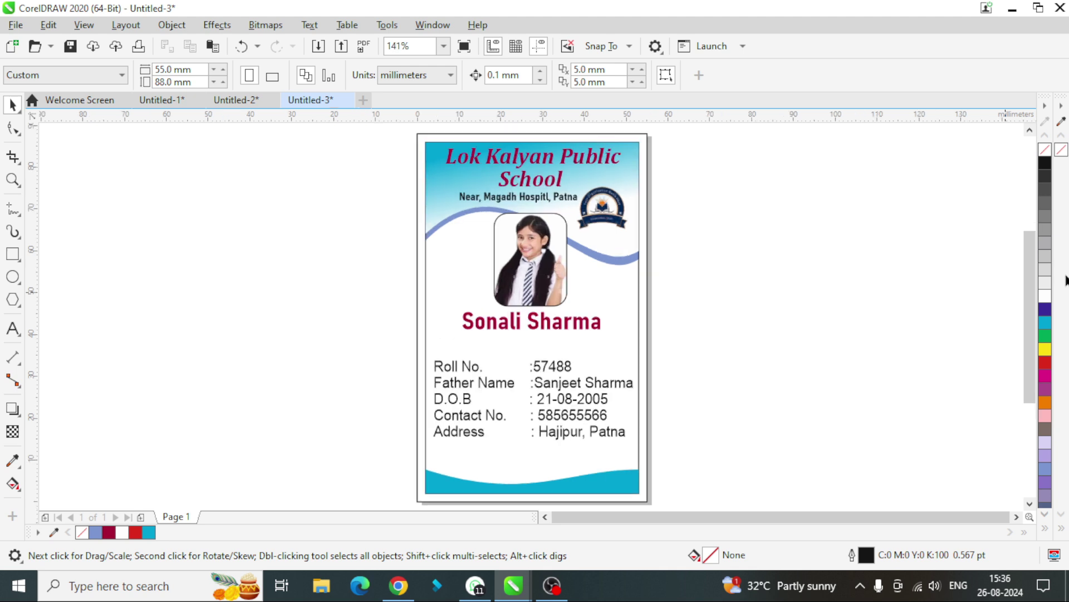
key(F9)
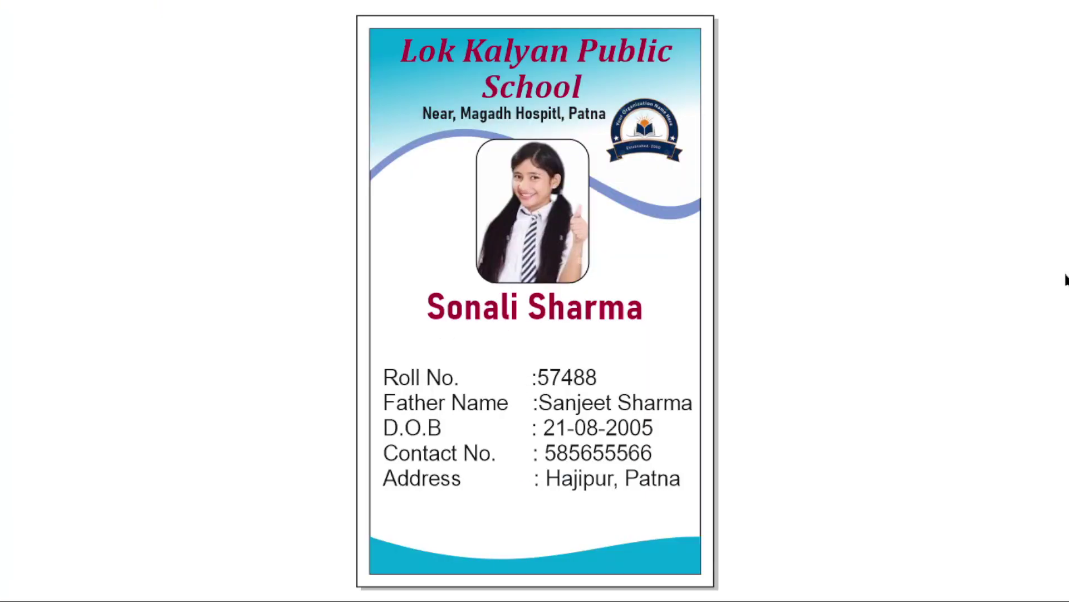